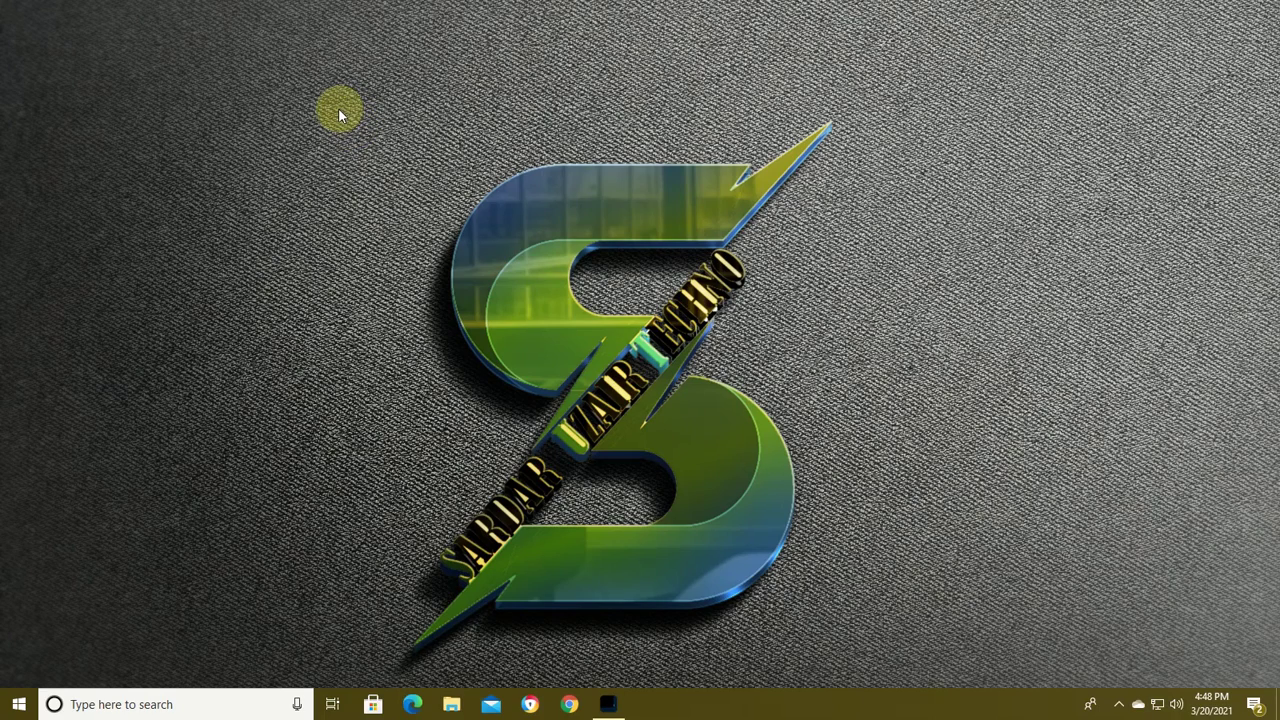
Bring Photoshop with the blank Untitled-1 canvas to the front from the taskbar.
click(608, 704)
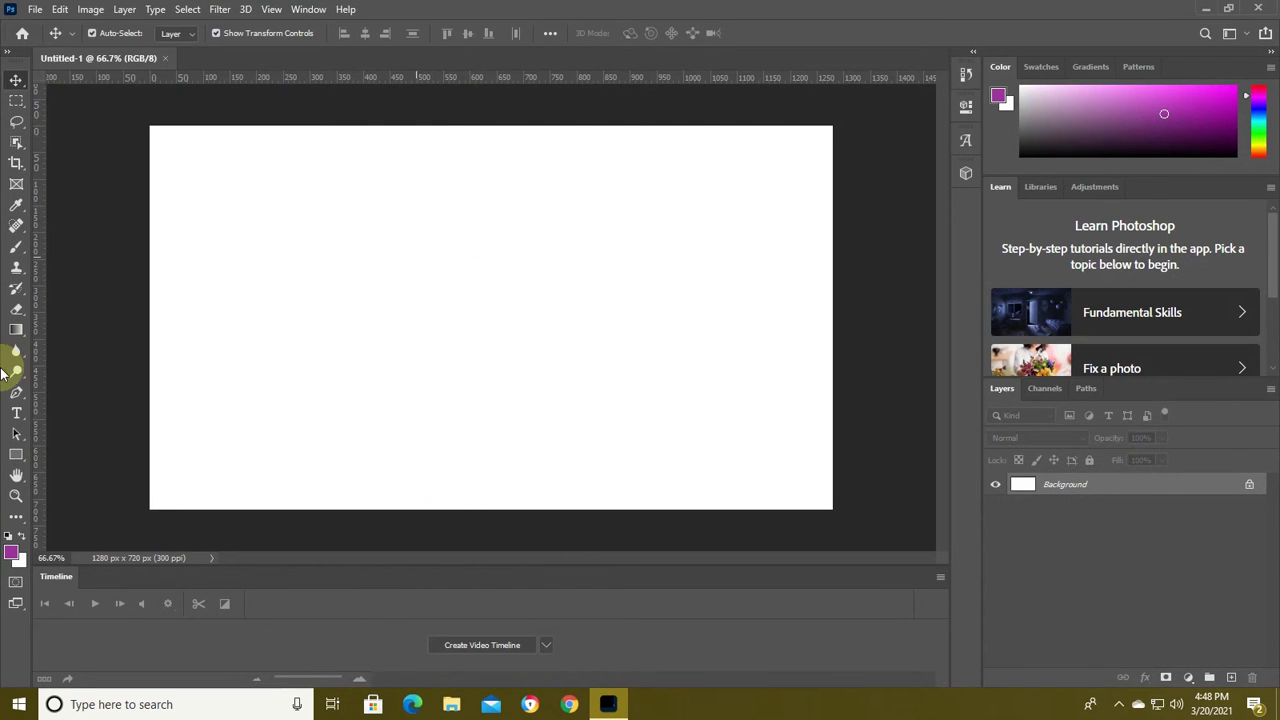
Add a purple capital M as its own text layer on the canvas.
click(16, 412)
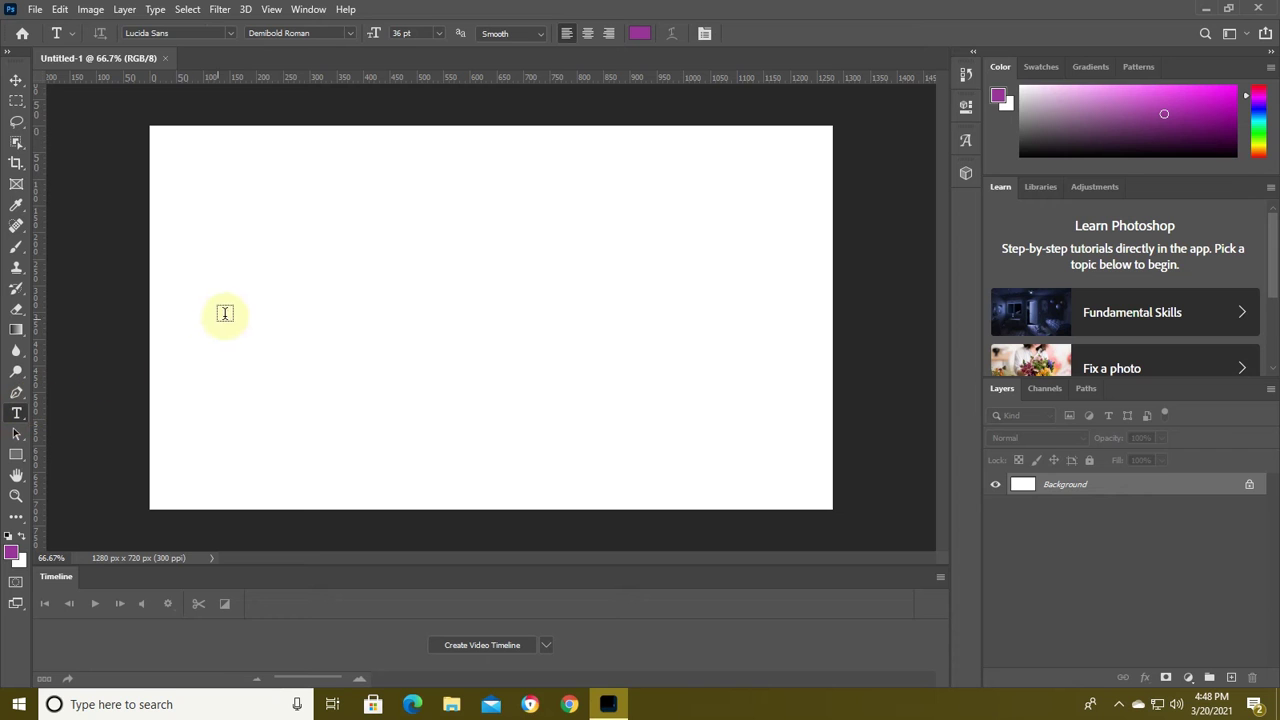
click(233, 284)
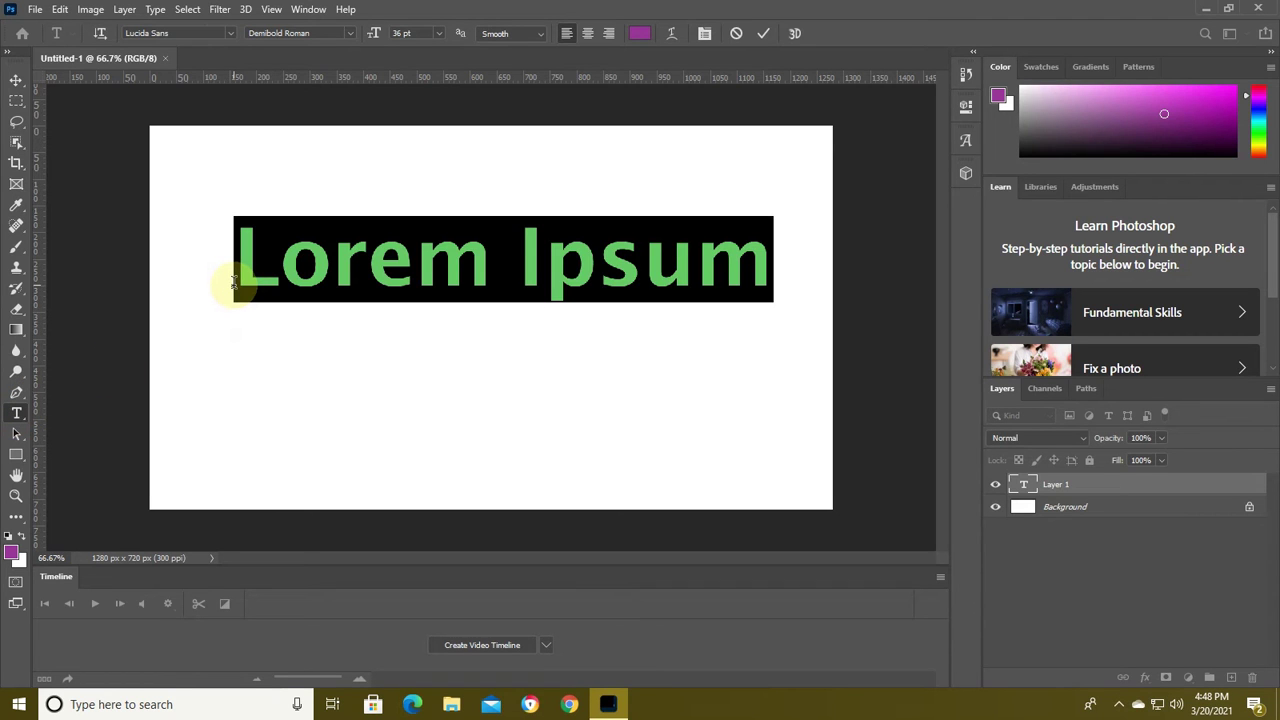
key(BackSpace)
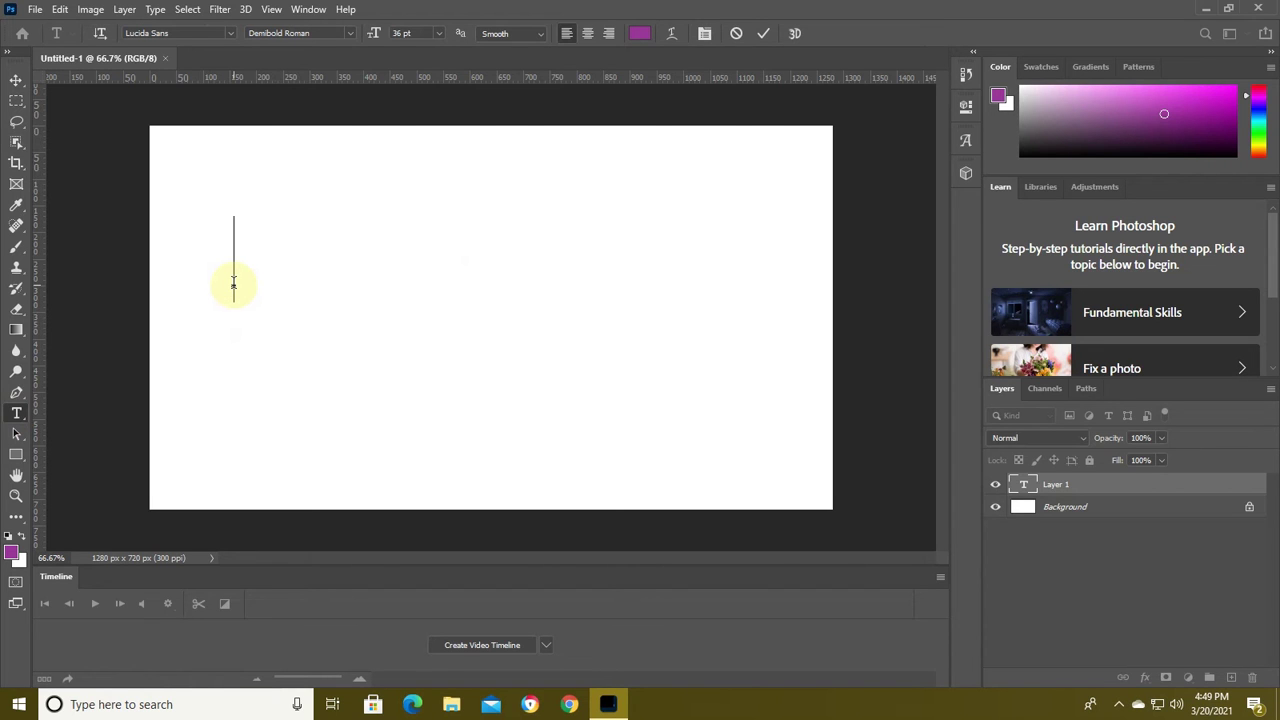
text(M)
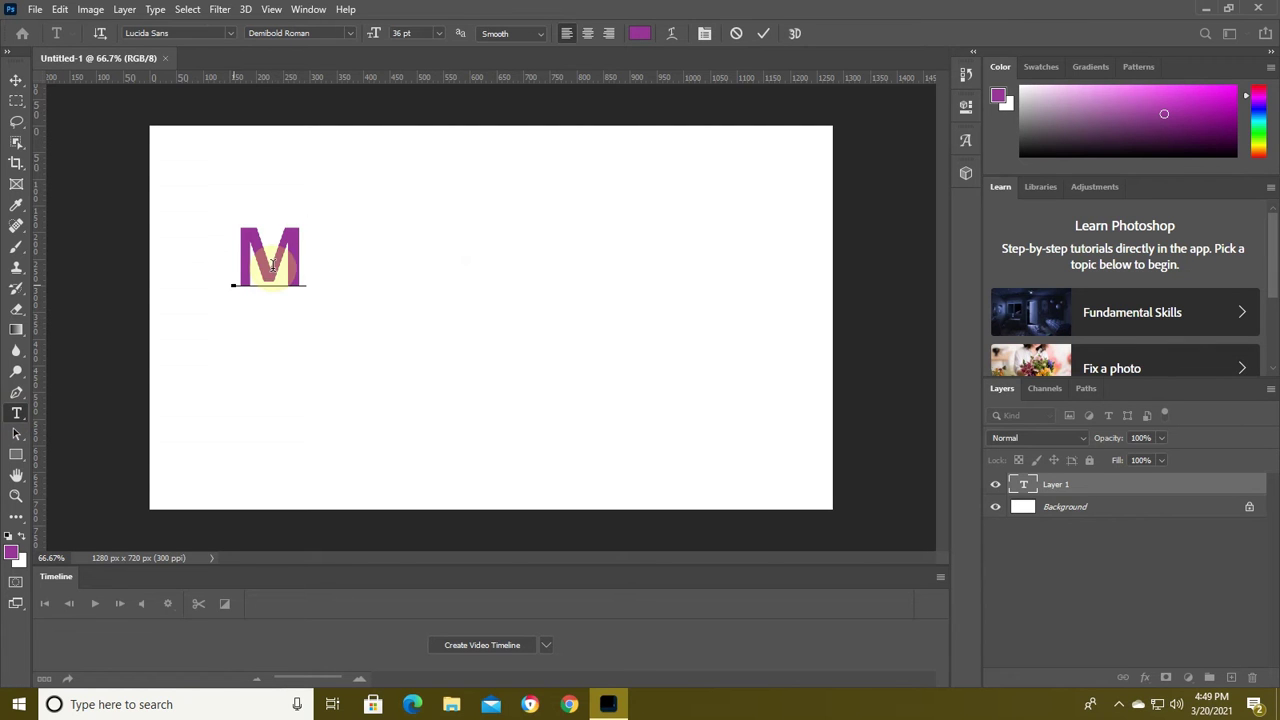
click(763, 33)
Add a second text layer with a capital U and move it toward the canvas centre.
click(548, 505)
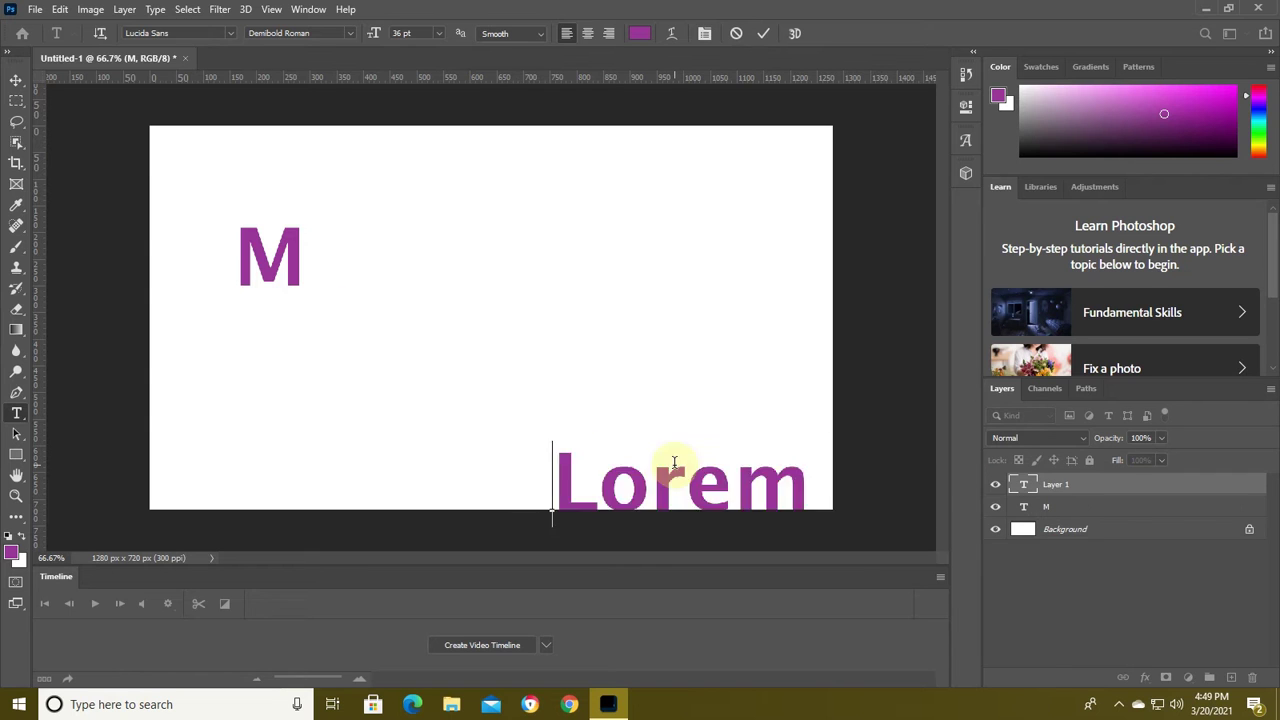
key(BackSpace)
text(U)
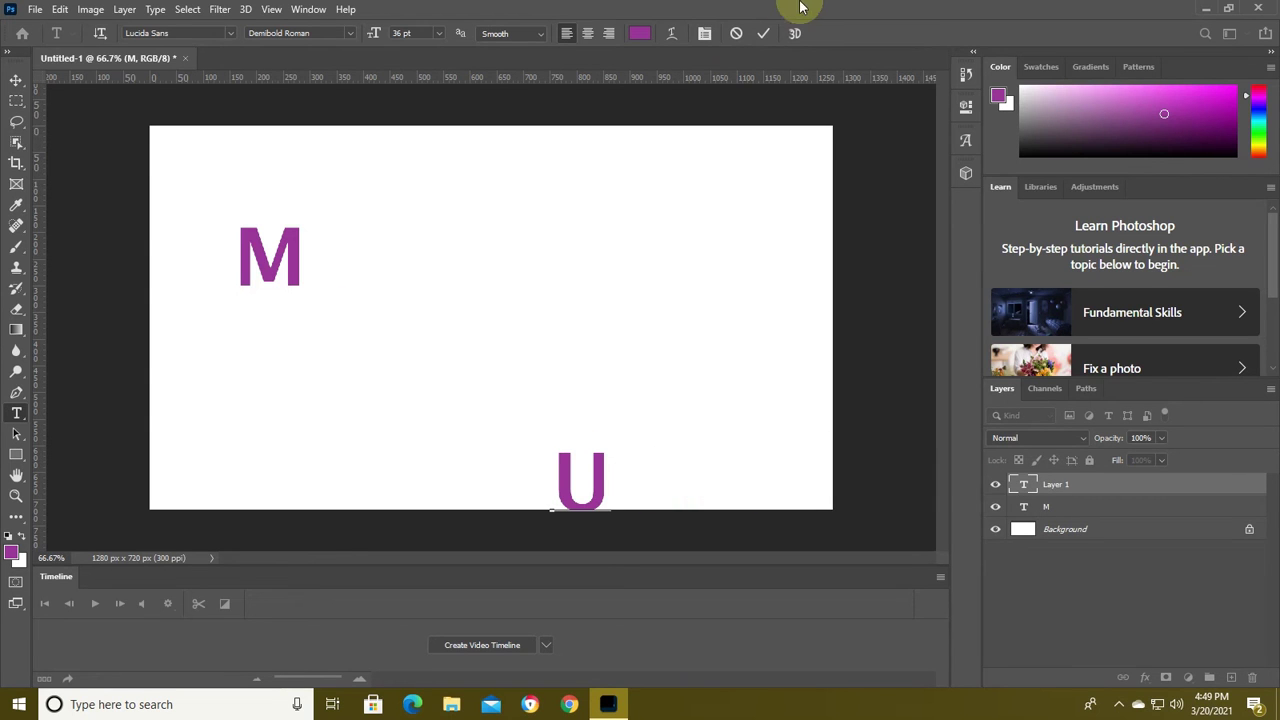
click(763, 33)
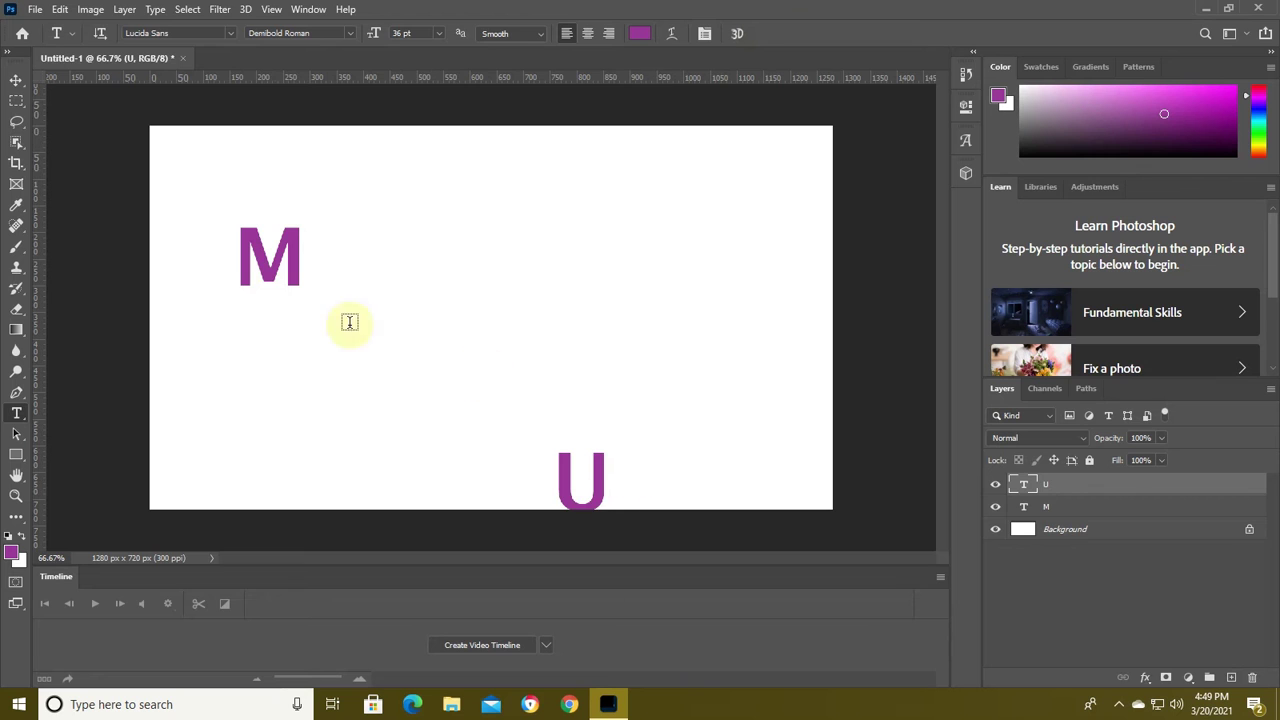
click(16, 80)
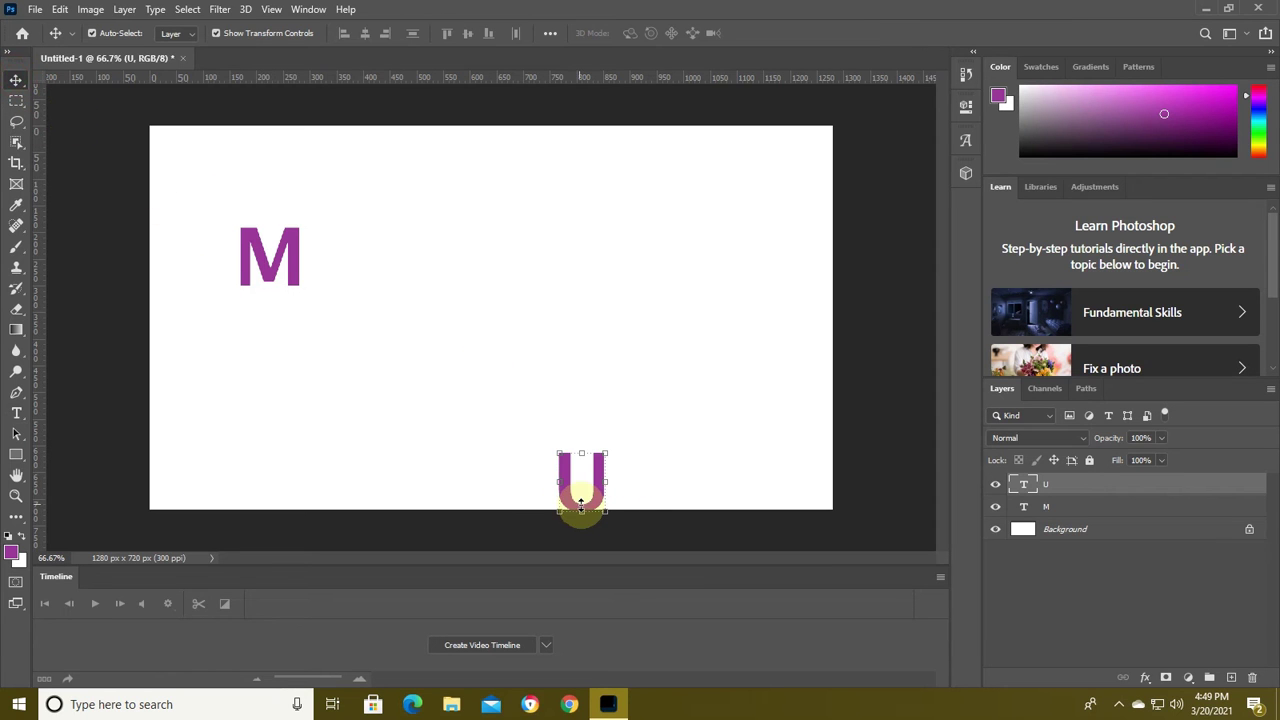
drag(565, 490, 523, 304)
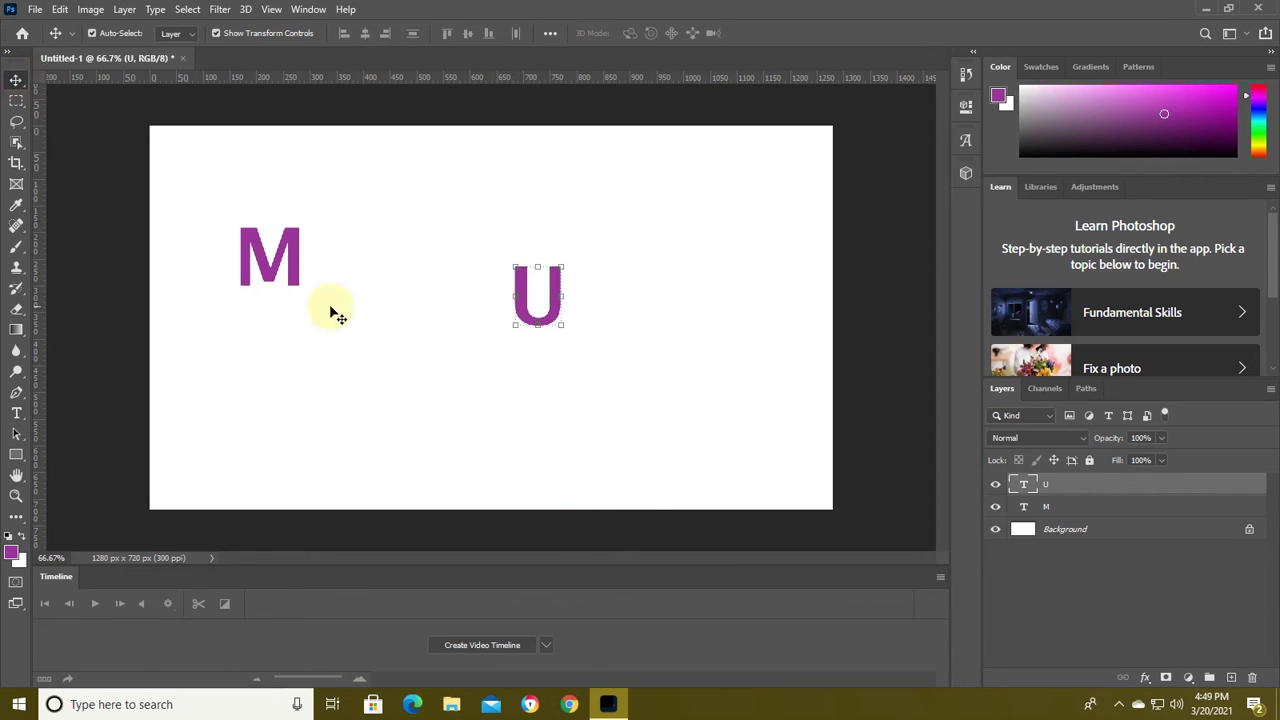
Scale the U up to about 260% and shift it up and right.
click(296, 268)
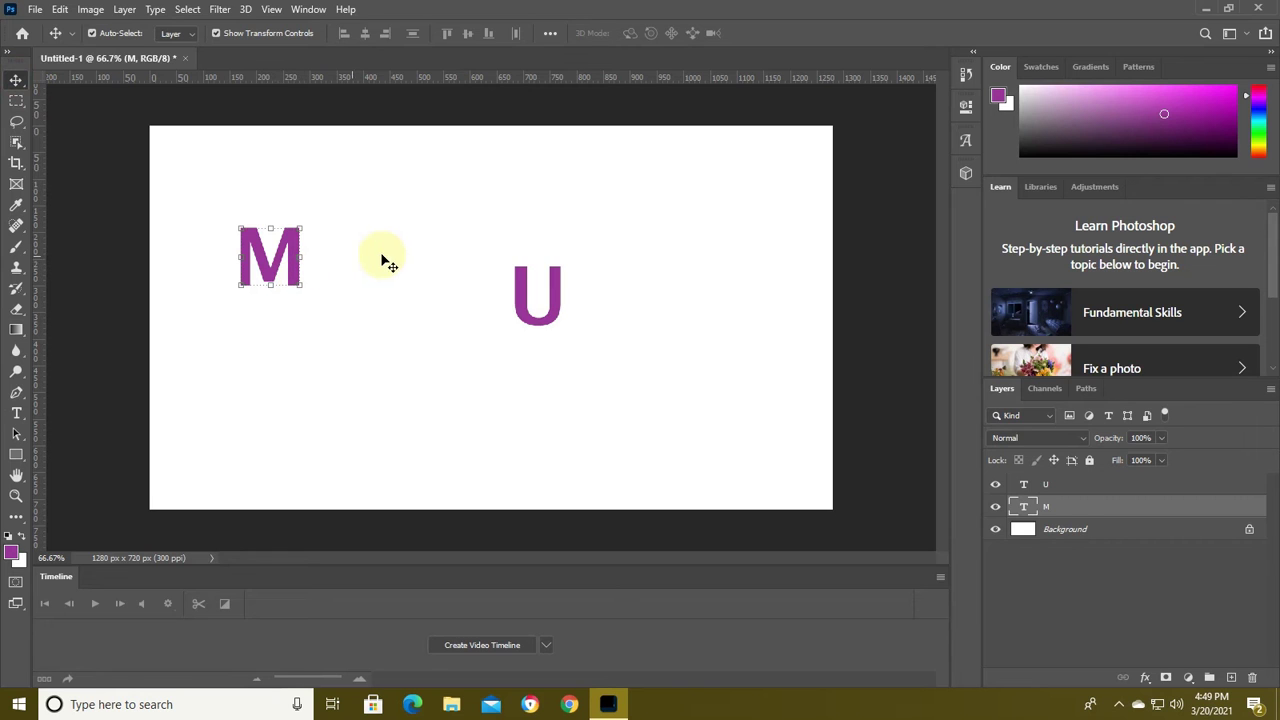
click(525, 318)
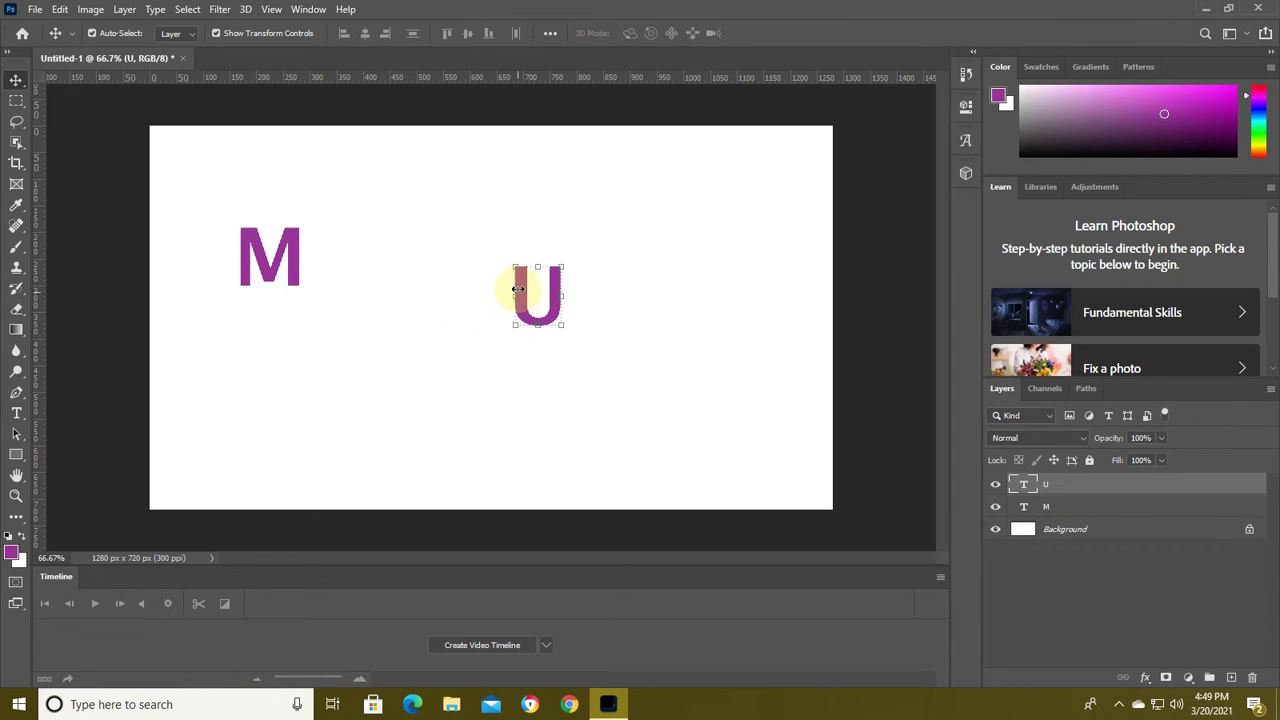
drag(525, 318, 413, 505)
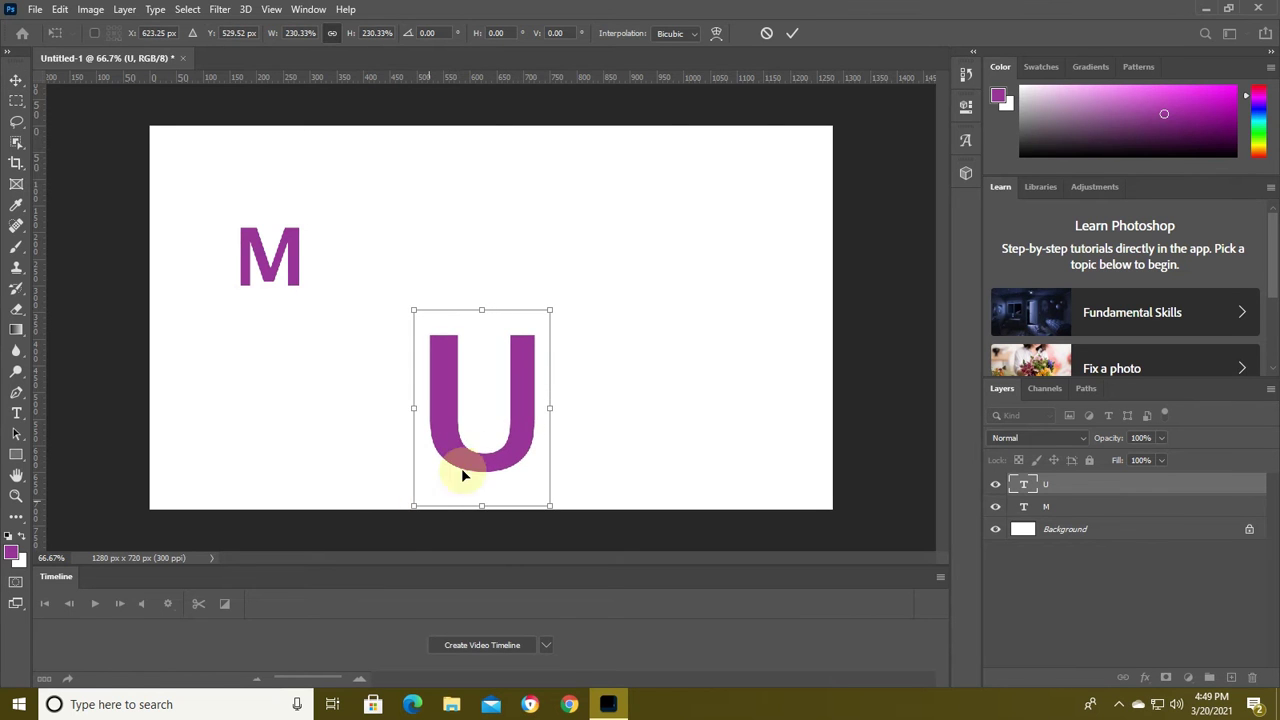
drag(483, 464, 547, 341)
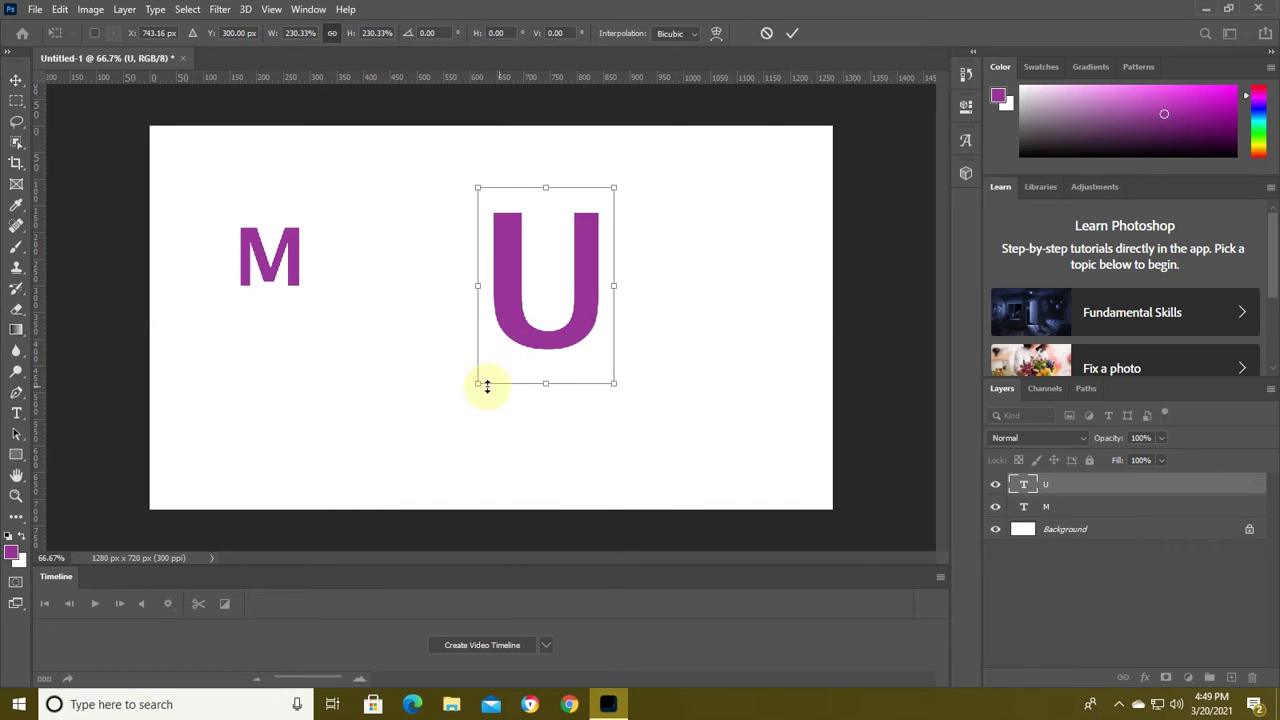
drag(478, 384, 461, 408)
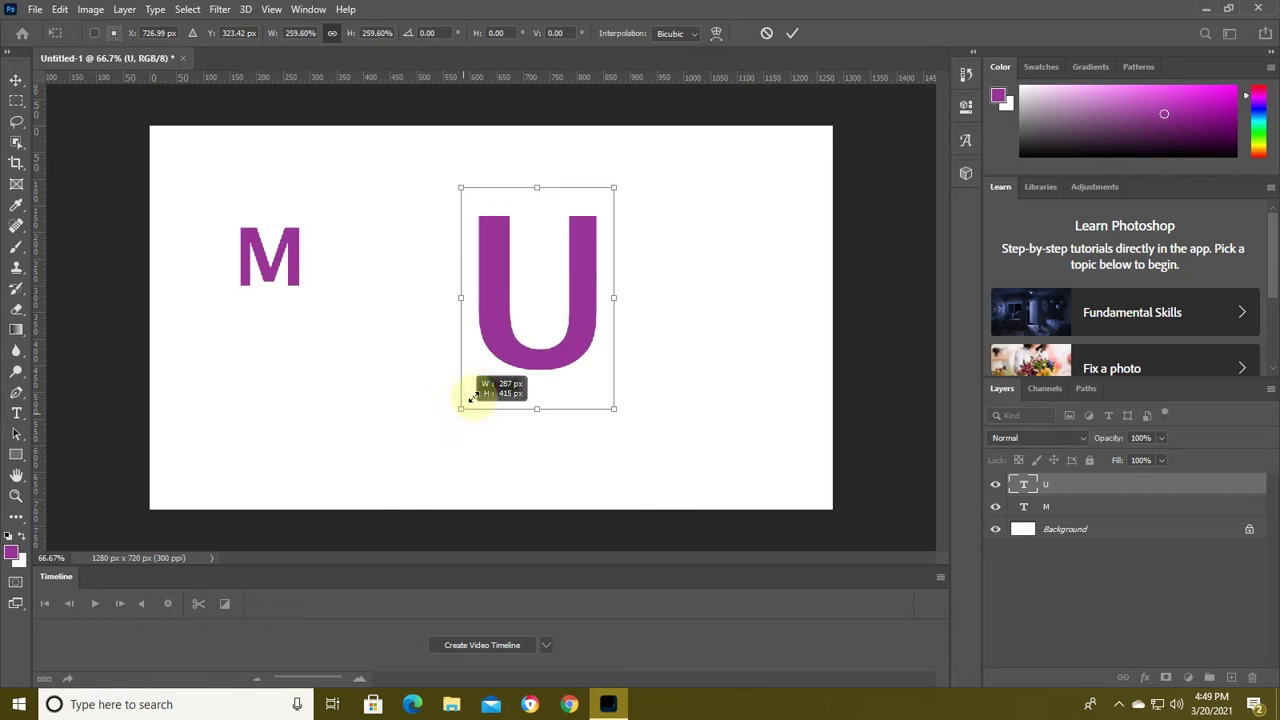
click(788, 33)
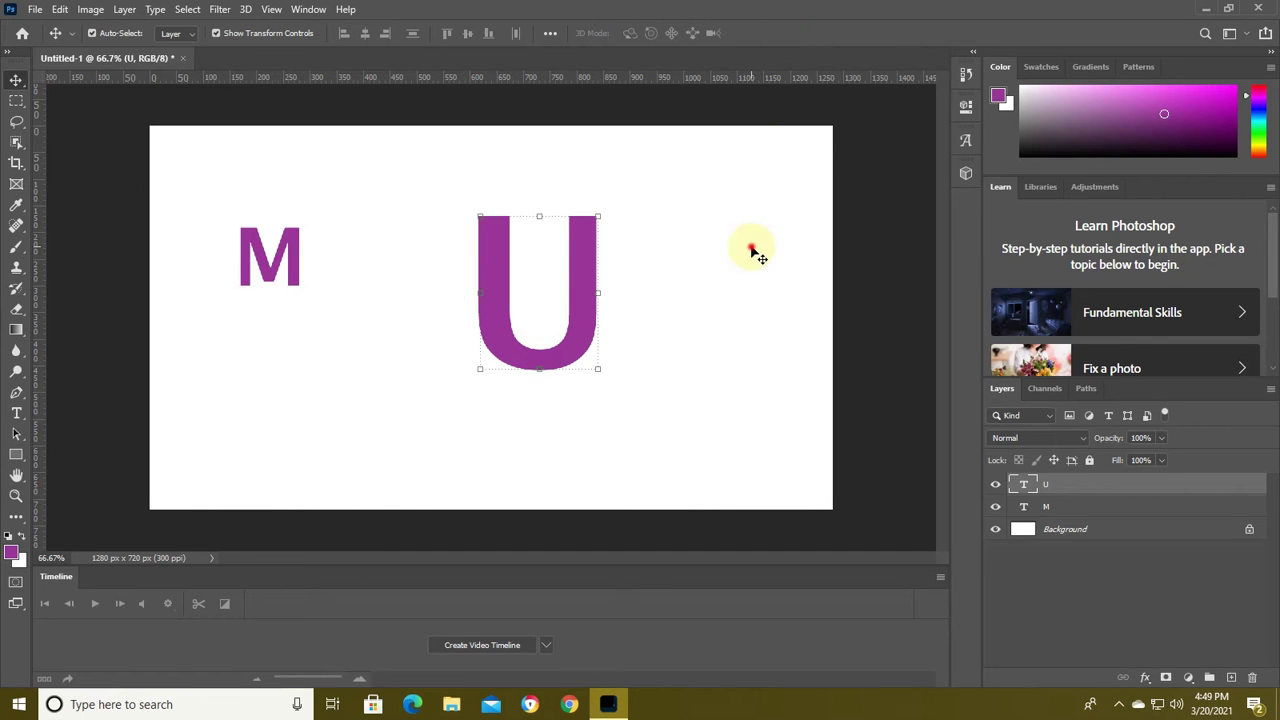
Scale the M to 187.59%, then slide the U left to overlap it.
click(292, 270)
mouse_move(300, 285)
mouse_down()
mouse_move(332, 365)
mouse_move(392, 438)
mouse_up()
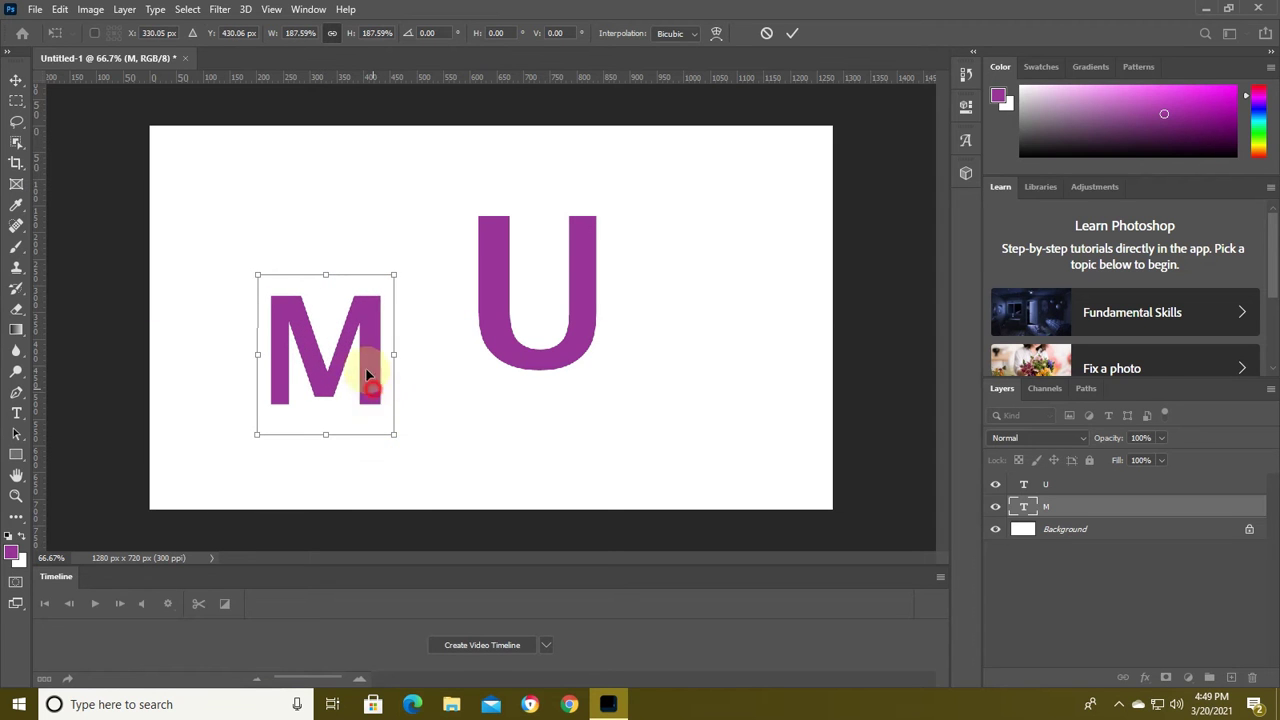
mouse_move(367, 385)
mouse_down()
mouse_move(363, 280)
mouse_move(379, 313)
mouse_up()
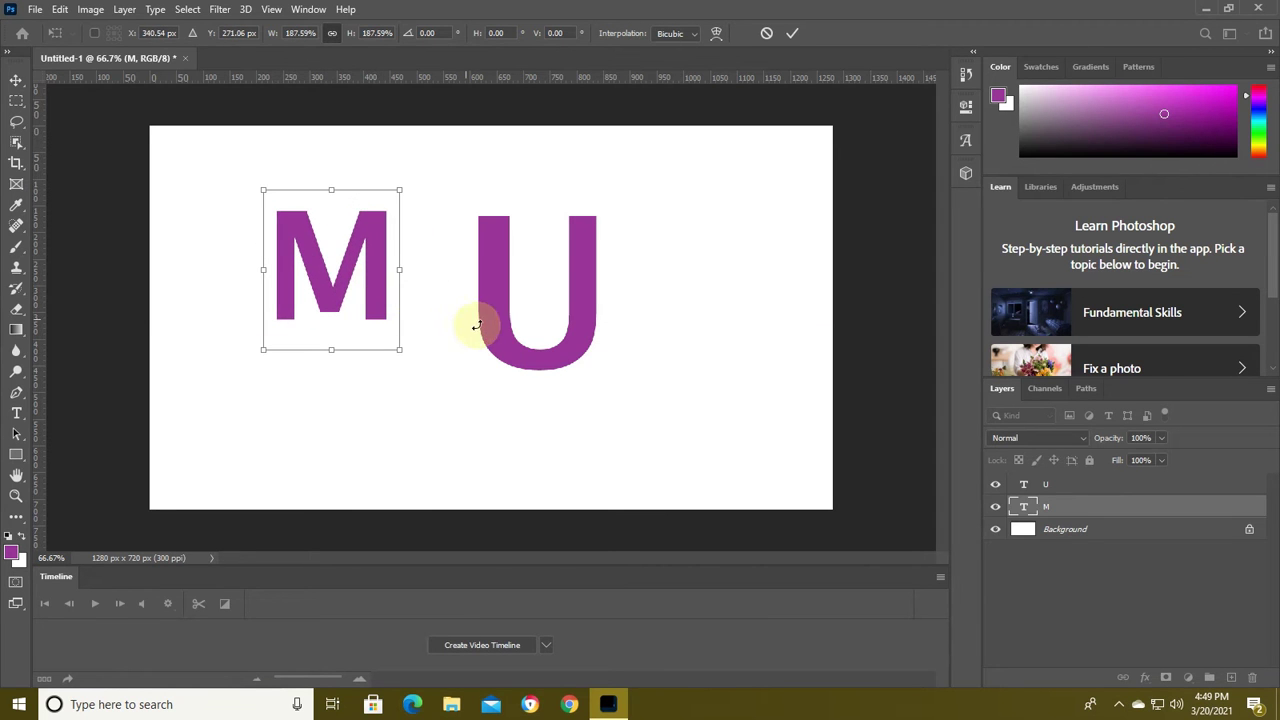
click(792, 33)
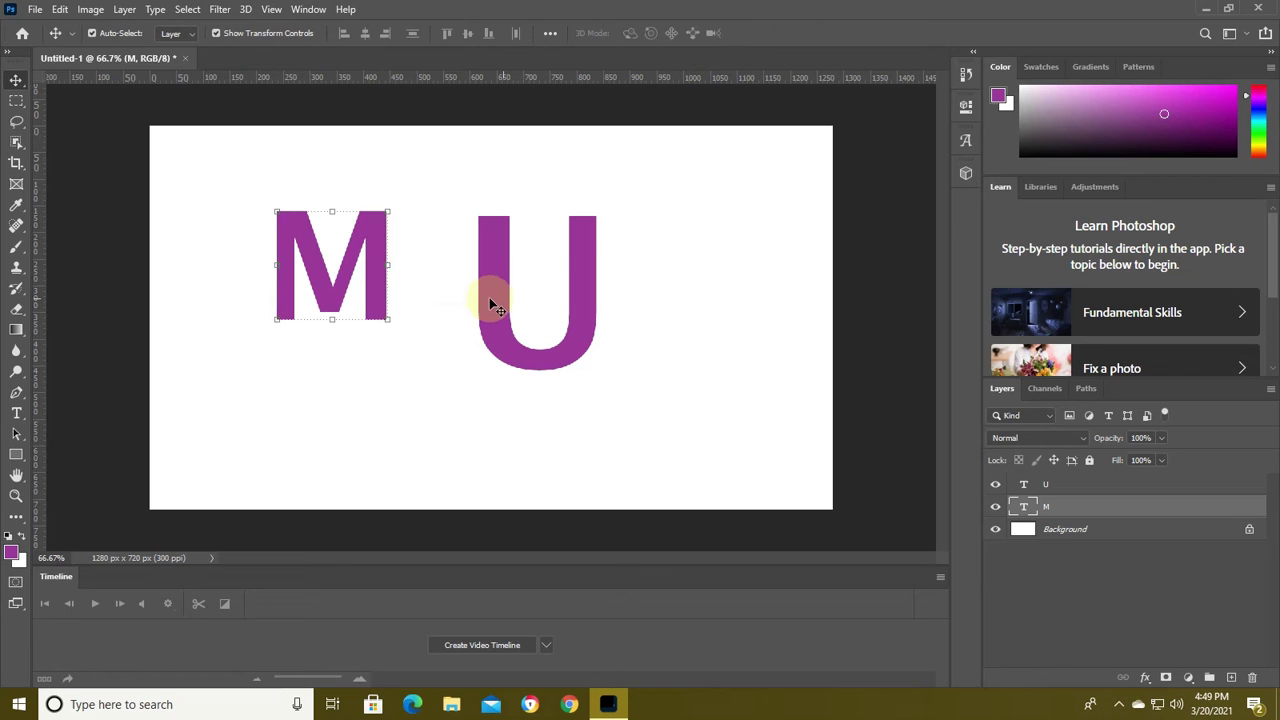
drag(489, 297, 484, 307)
mouse_move(459, 349)
mouse_down()
mouse_move(383, 330)
mouse_move(380, 299)
mouse_up()
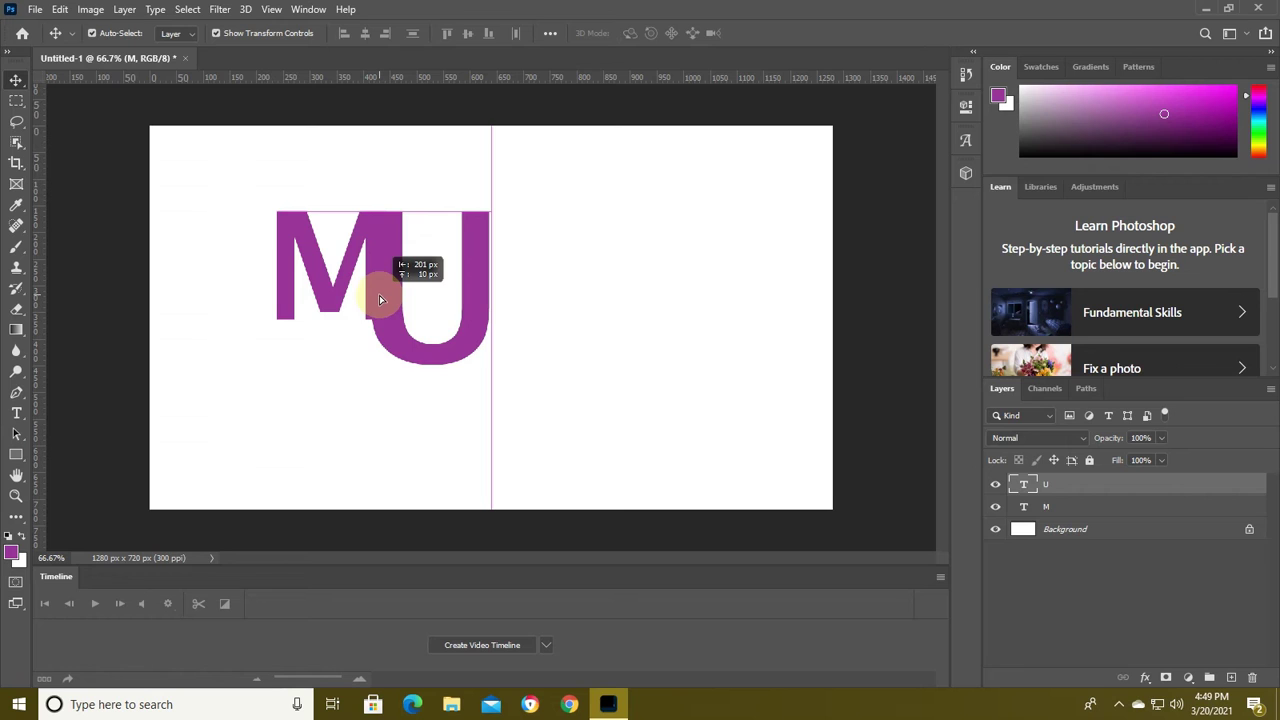
click(646, 280)
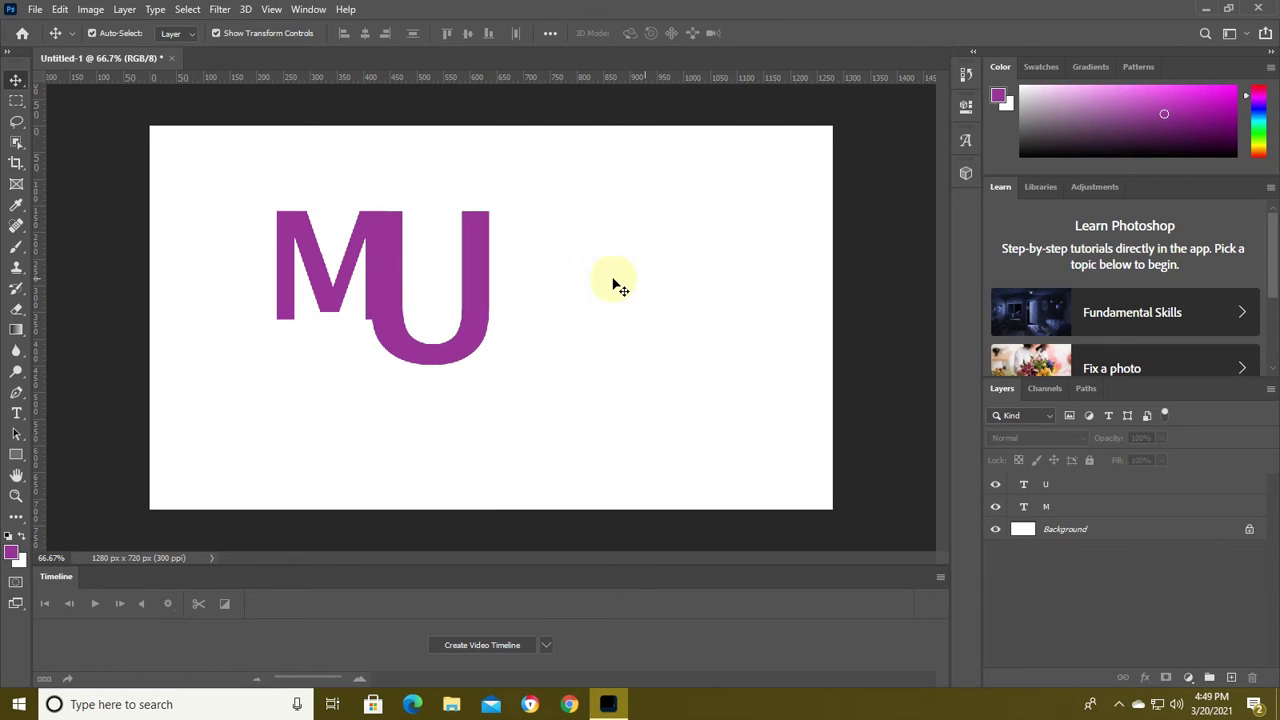
Nudge the U left, then enlarge the M from its lower-left corner and raise it.
click(447, 348)
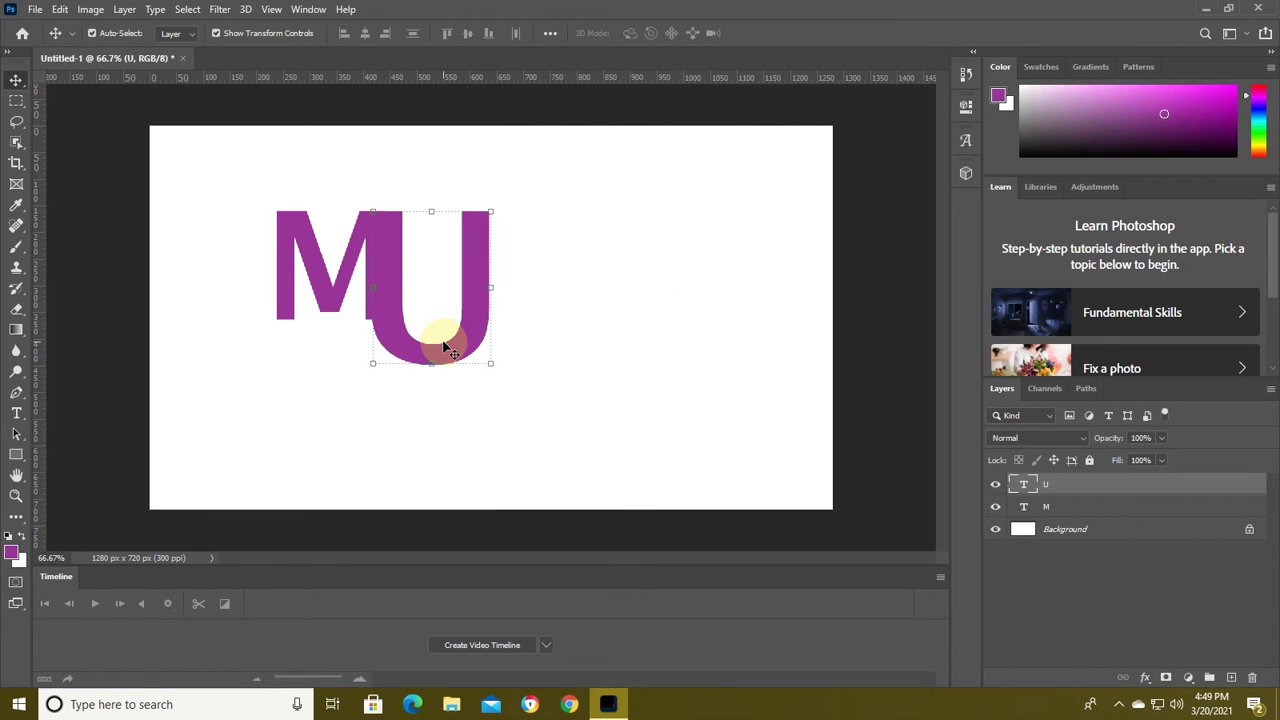
key(Left)
key(Left)
key(Left)
key(Left)
key(Left)
key(Left)
key(Left)
key(Left)
click(588, 318)
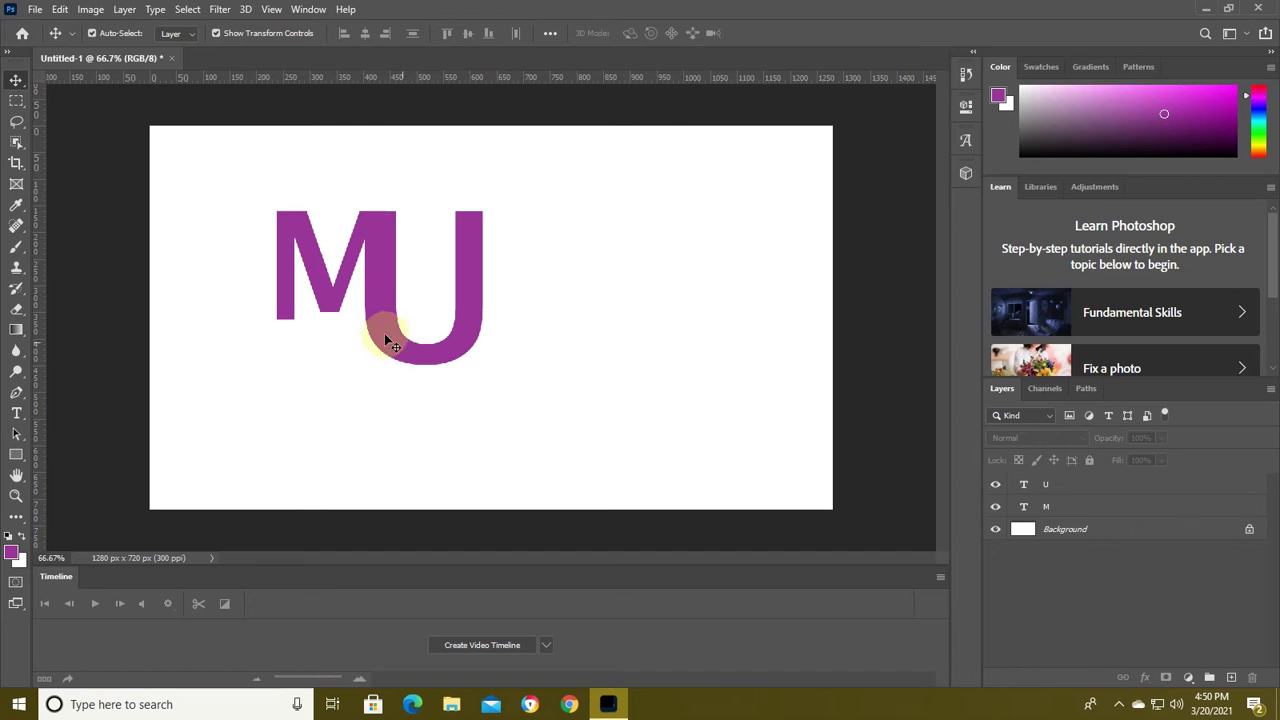
click(286, 300)
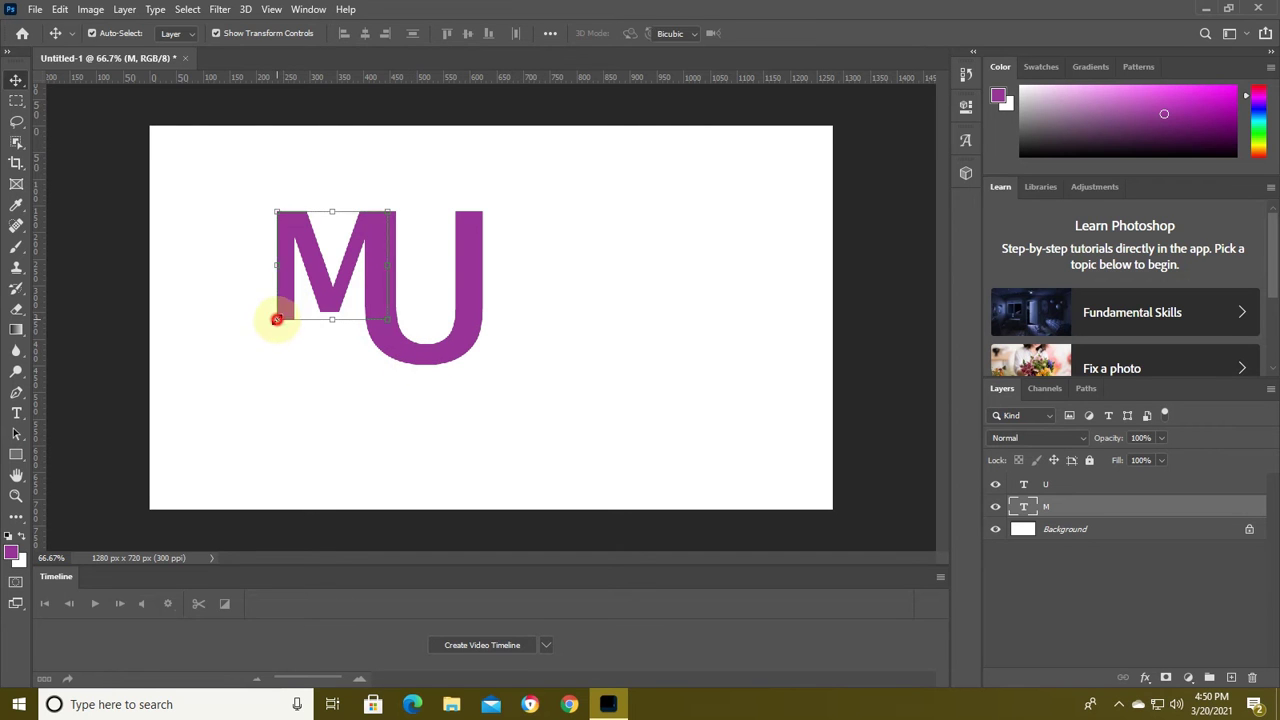
drag(277, 319, 222, 415)
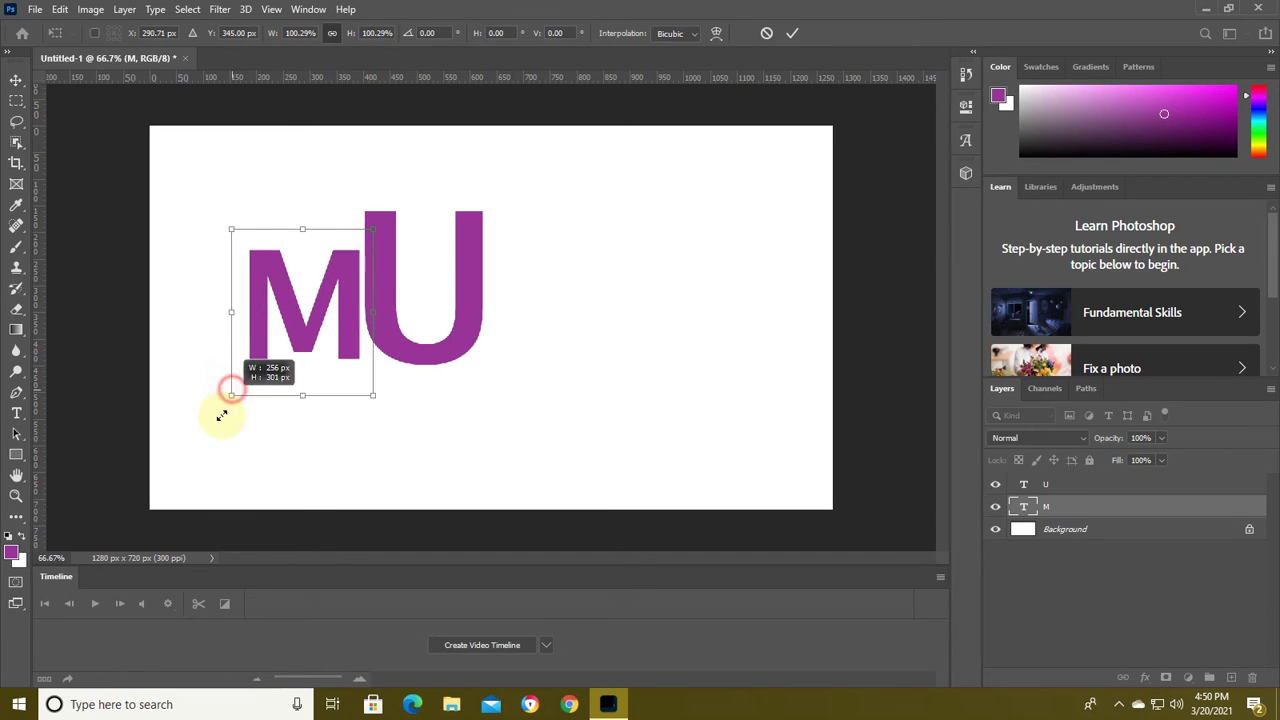
drag(222, 415, 177, 463)
drag(279, 368, 288, 332)
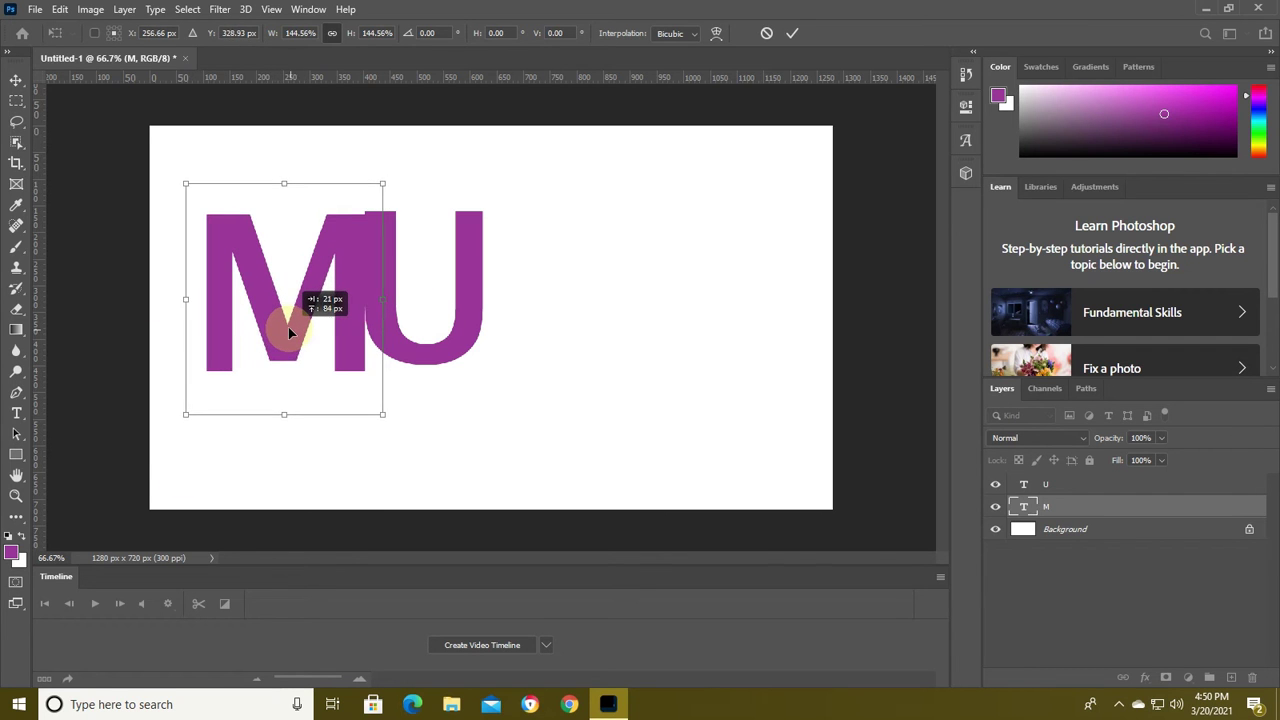
Shift the M right over the U and apply its 144.56% resize.
drag(289, 328, 313, 326)
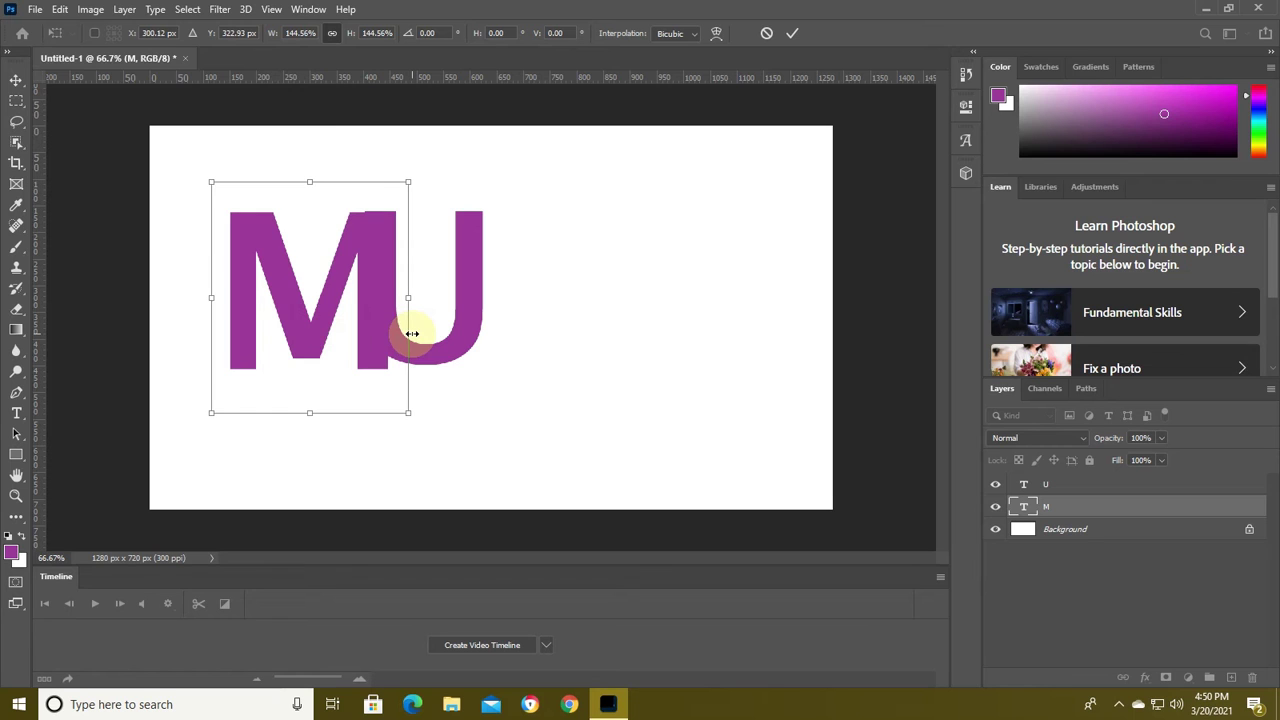
drag(326, 257, 329, 257)
key(Up)
key(Right)
key(Right)
key(Right)
key(Right)
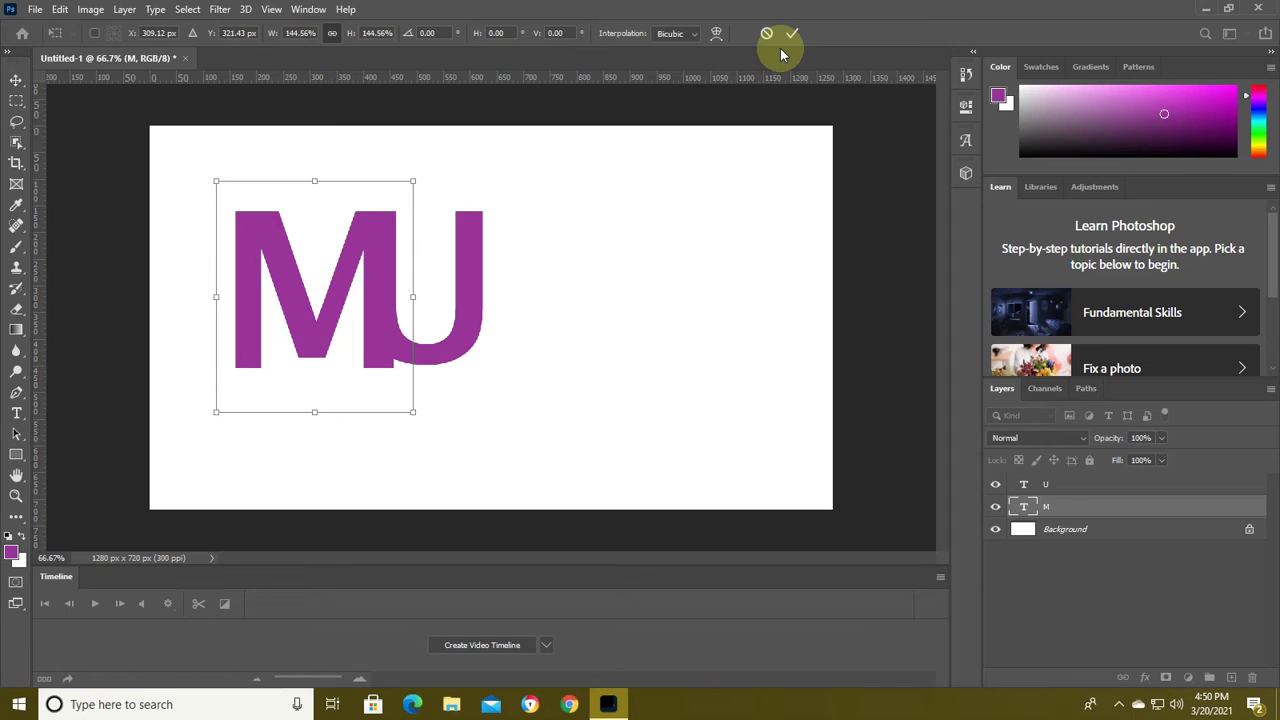
key(Right)
key(Right)
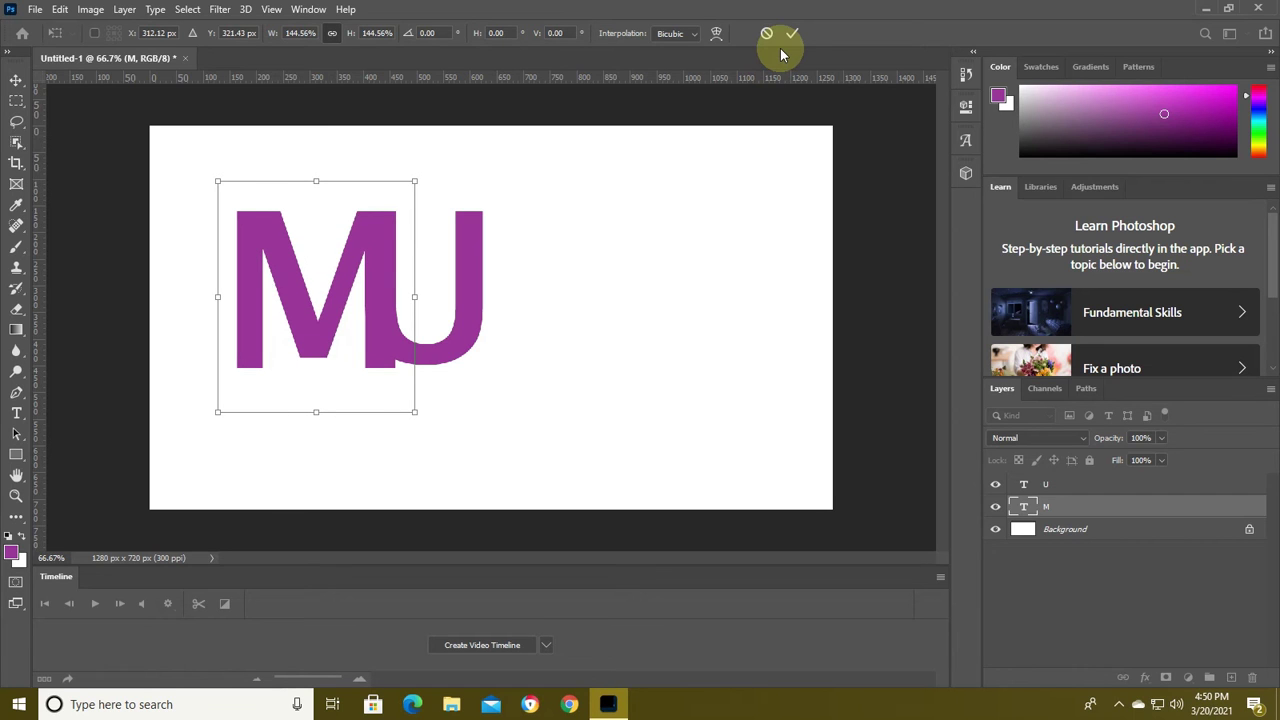
key(Right)
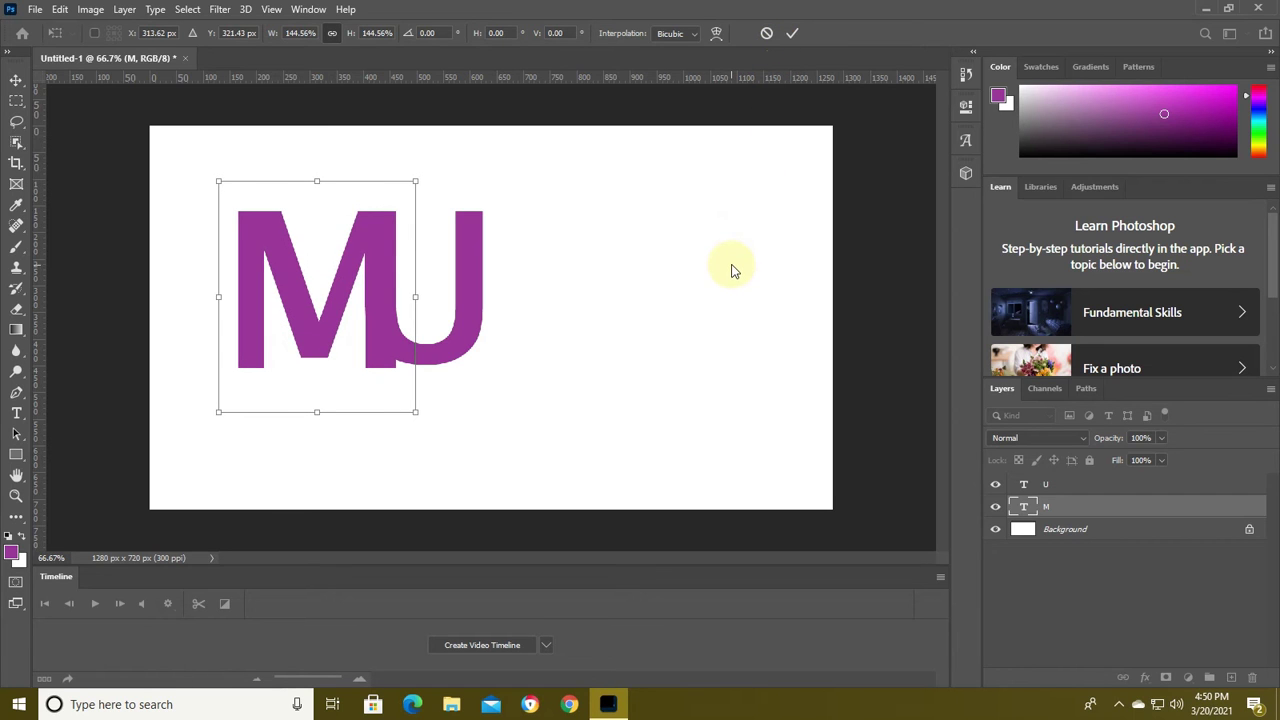
click(792, 33)
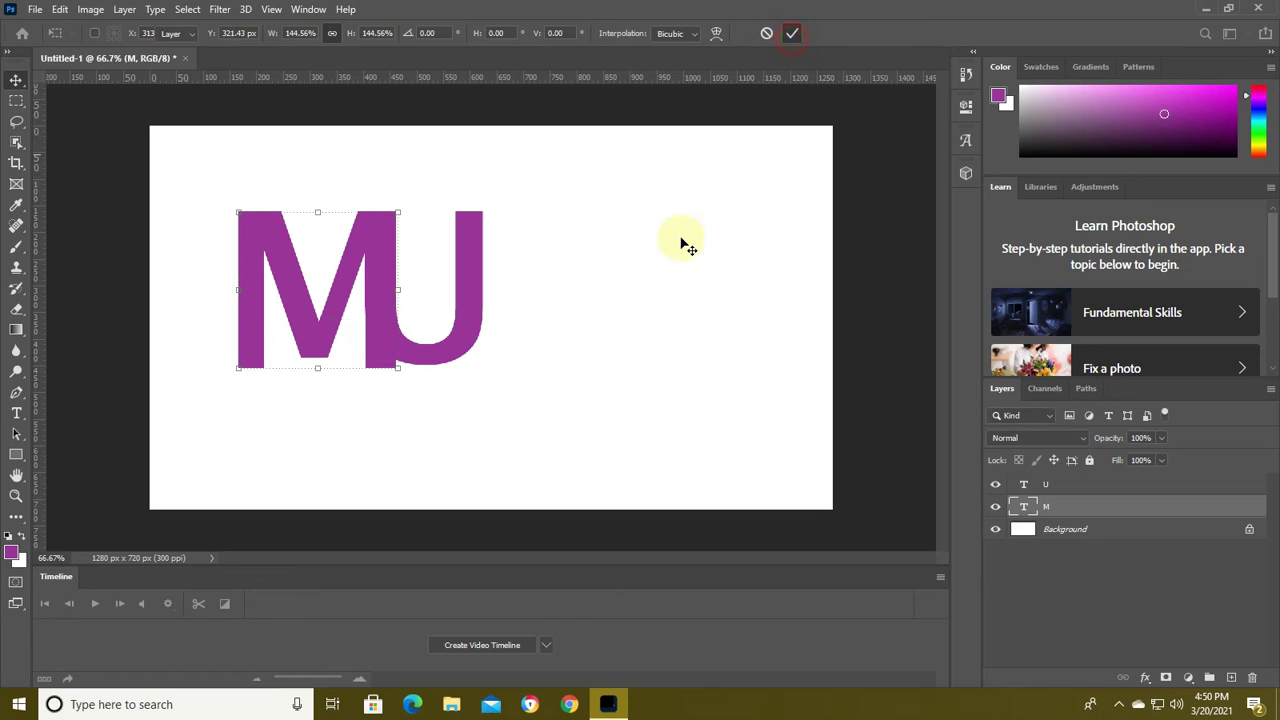
click(432, 355)
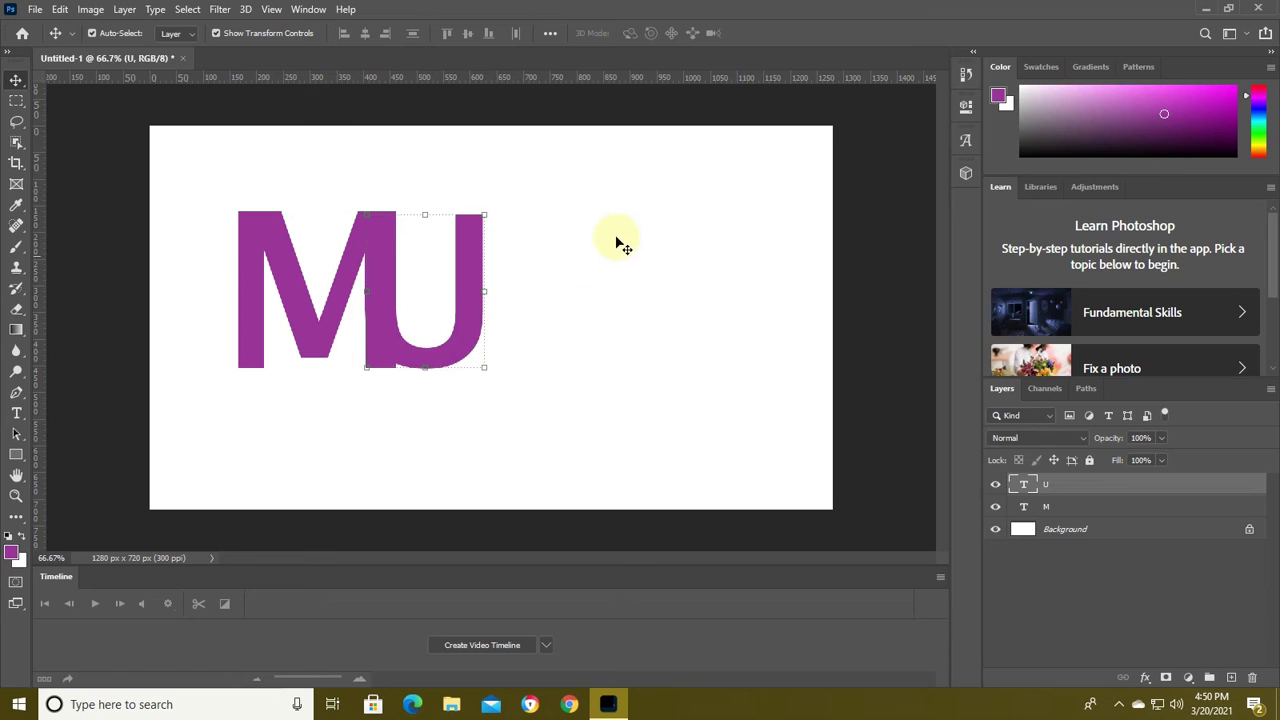
Nudge the U with arrow keys until its top is level with the M's top.
key(Down)
key(Down)
key(Down)
key(Down)
key(Down)
key(Down)
key(Down)
key(Down)
key(Down)
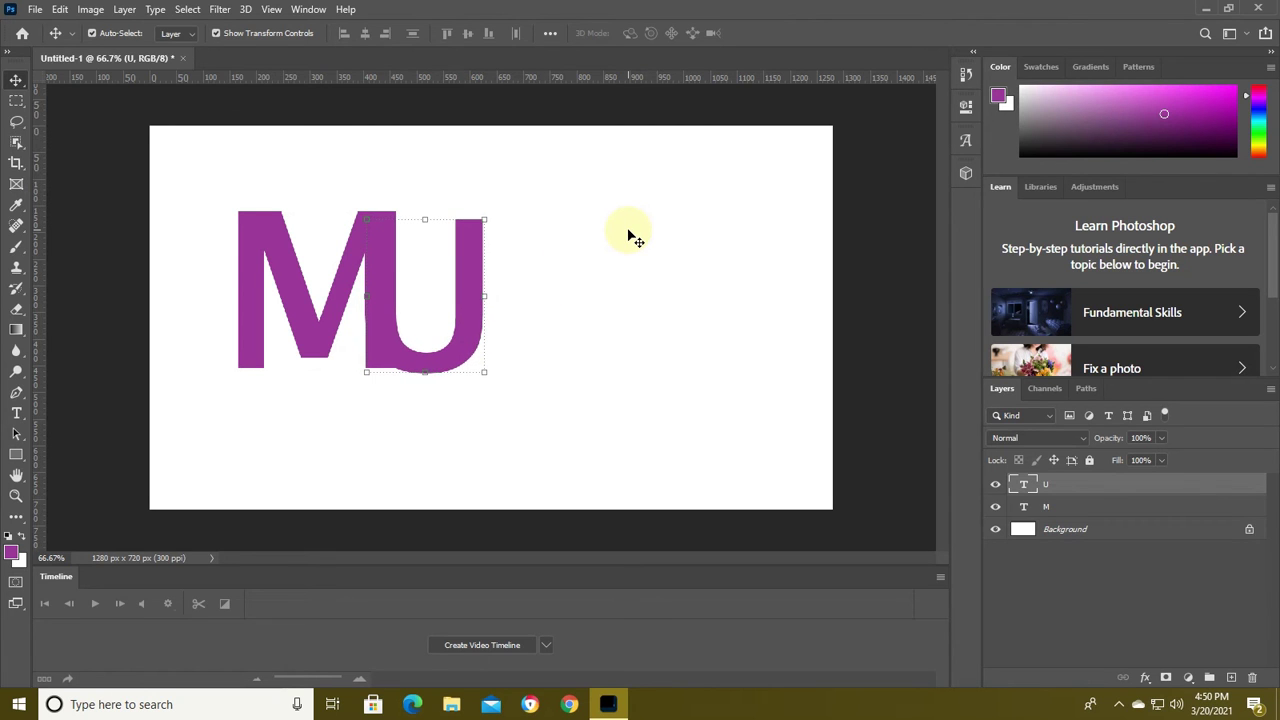
key(Down)
key(Down)
key(Down)
key(Down)
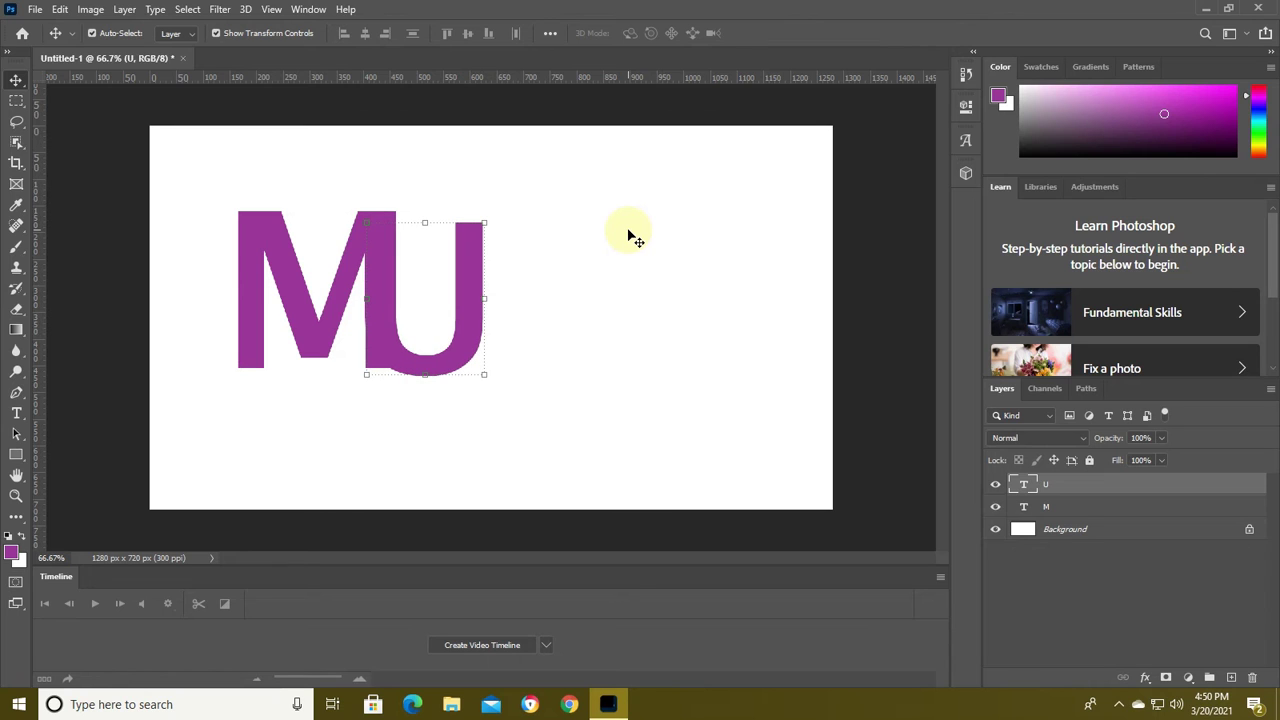
key(Down)
key(Down)
key(Down)
key(Down)
key(Down)
key(Down)
key(Right)
key(Right)
key(Right)
key(Down)
key(Down)
key(Down)
key(Down)
key(Down)
key(Down)
key(Down)
key(Down)
key(Down)
key(Down)
key(Down)
key(Down)
key(Down)
key(Up)
key(Up)
key(Up)
key(Up)
key(Up)
key(Up)
key(Up)
key(Up)
key(Up)
key(Up)
key(Up)
key(Left)
key(Up)
key(Up)
key(Up)
key(Up)
key(Up)
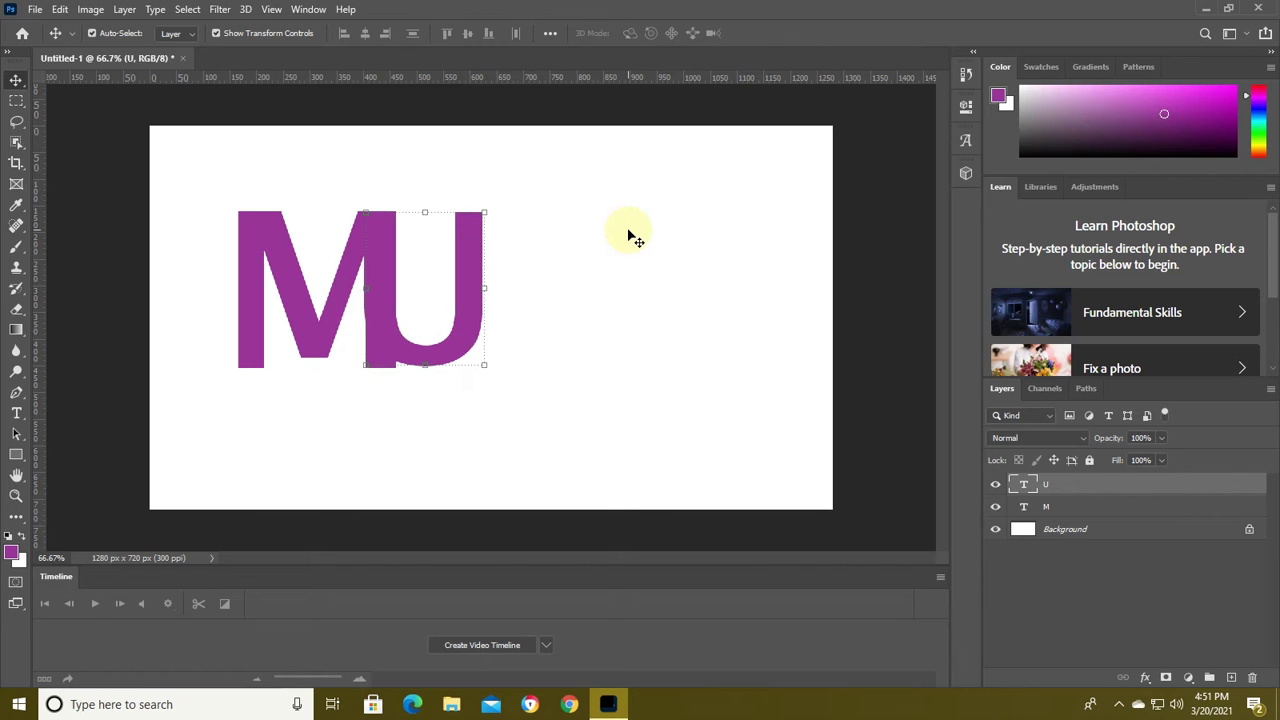
click(665, 247)
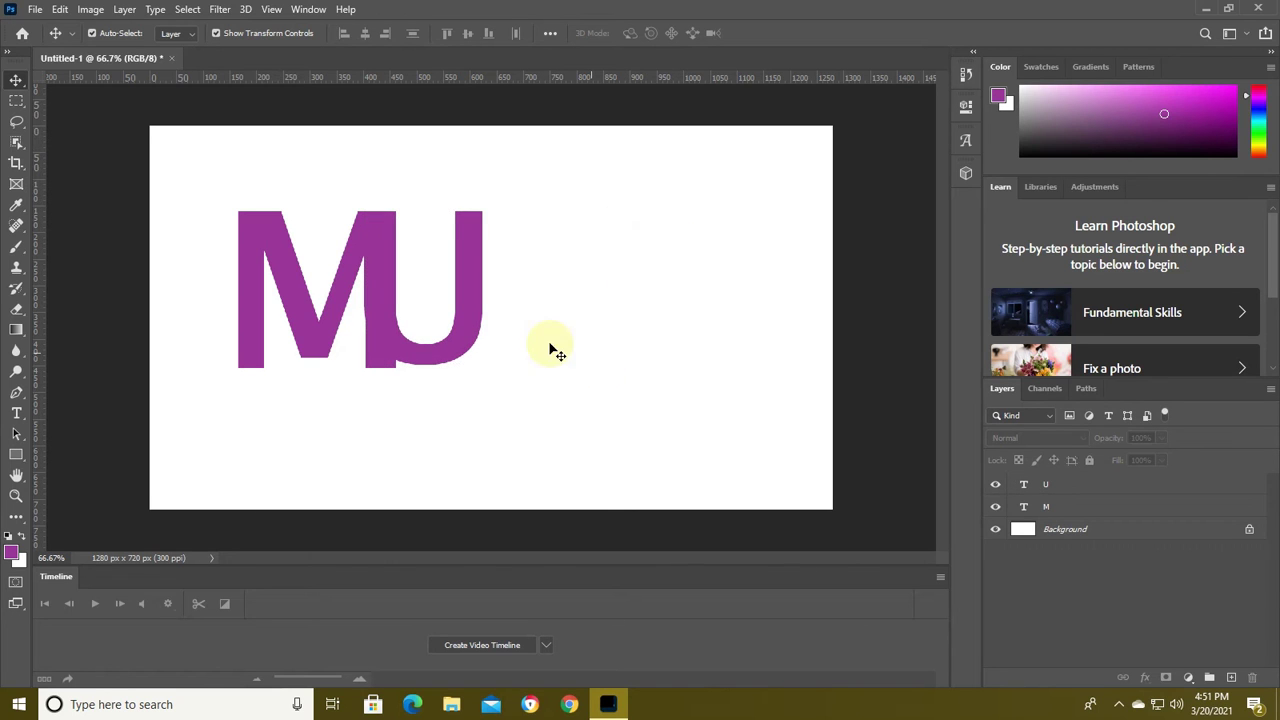
click(463, 343)
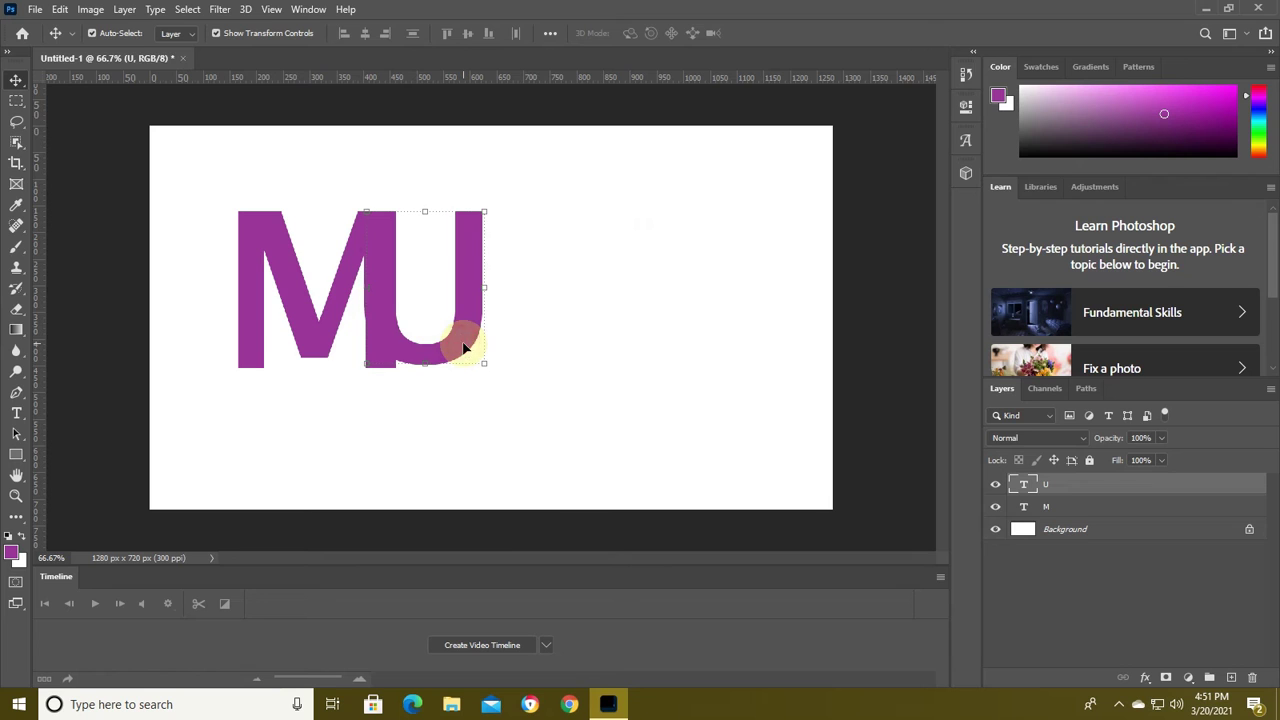
click(609, 332)
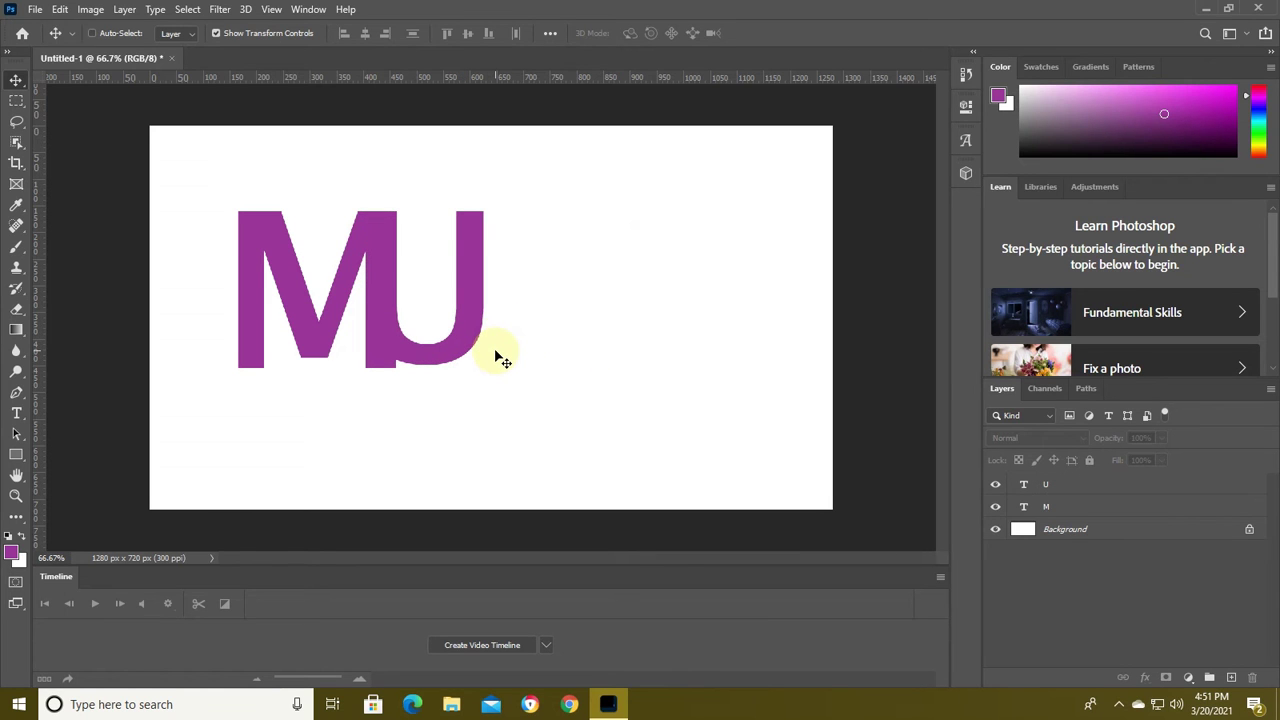
key(ctrl+plus)
key(ctrl+plus)
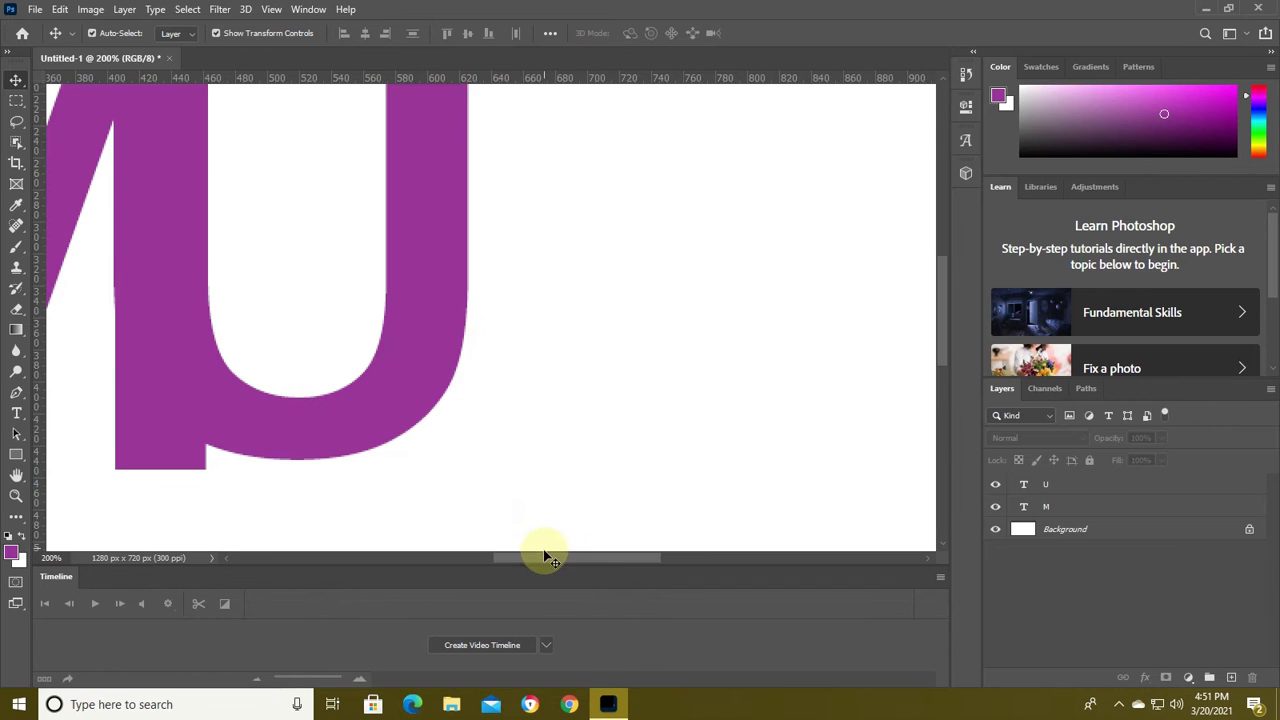
Rasterize the M layer and erase the bottom of its right leg beneath the U.
drag(545, 558, 465, 558)
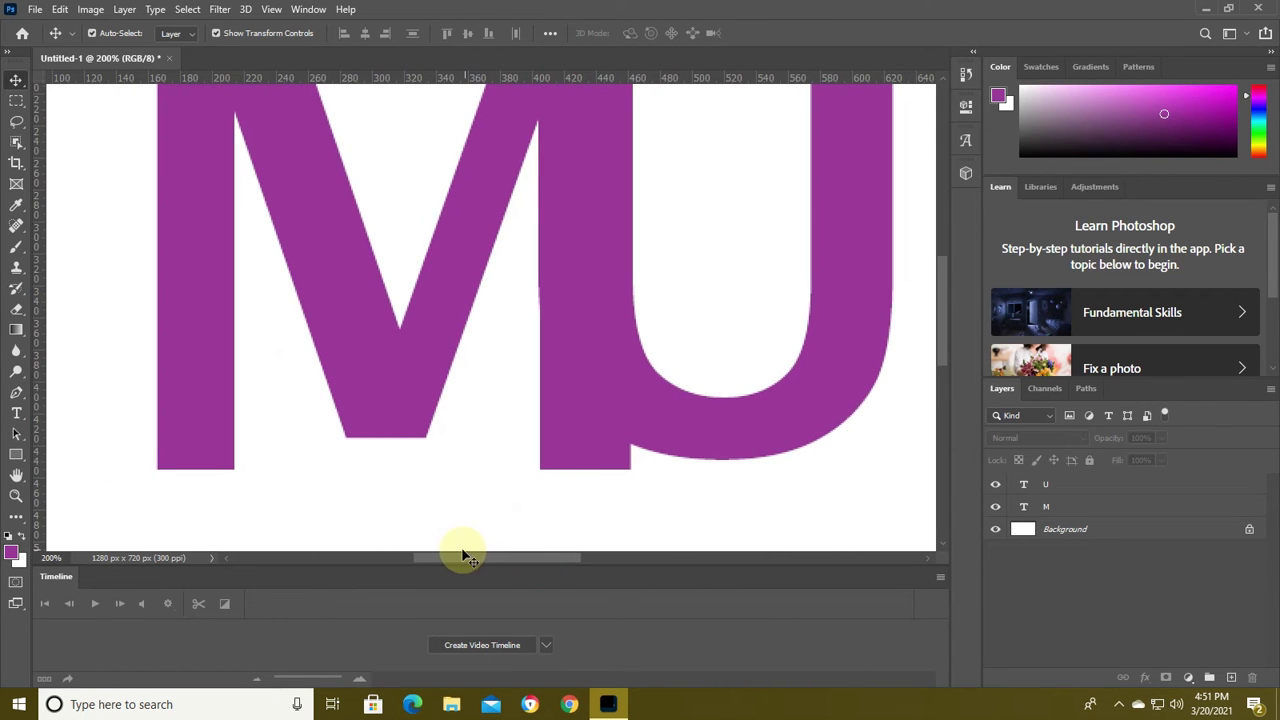
click(16, 310)
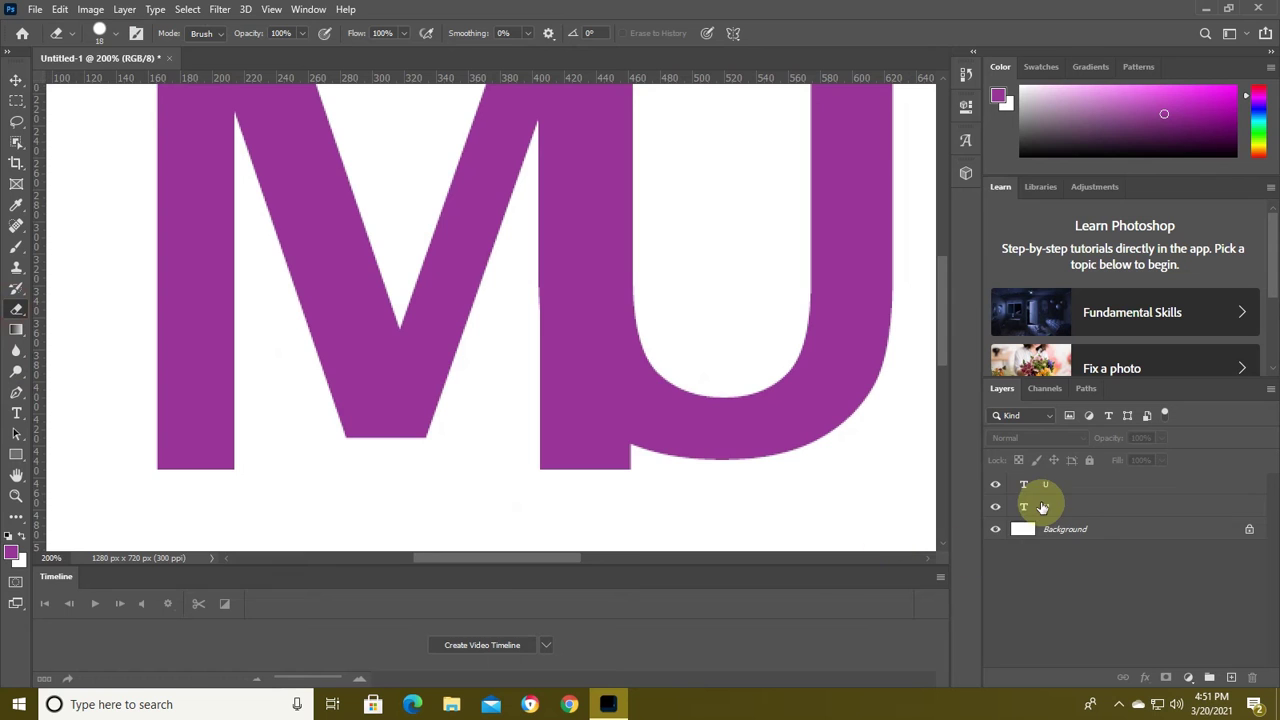
click(1033, 507)
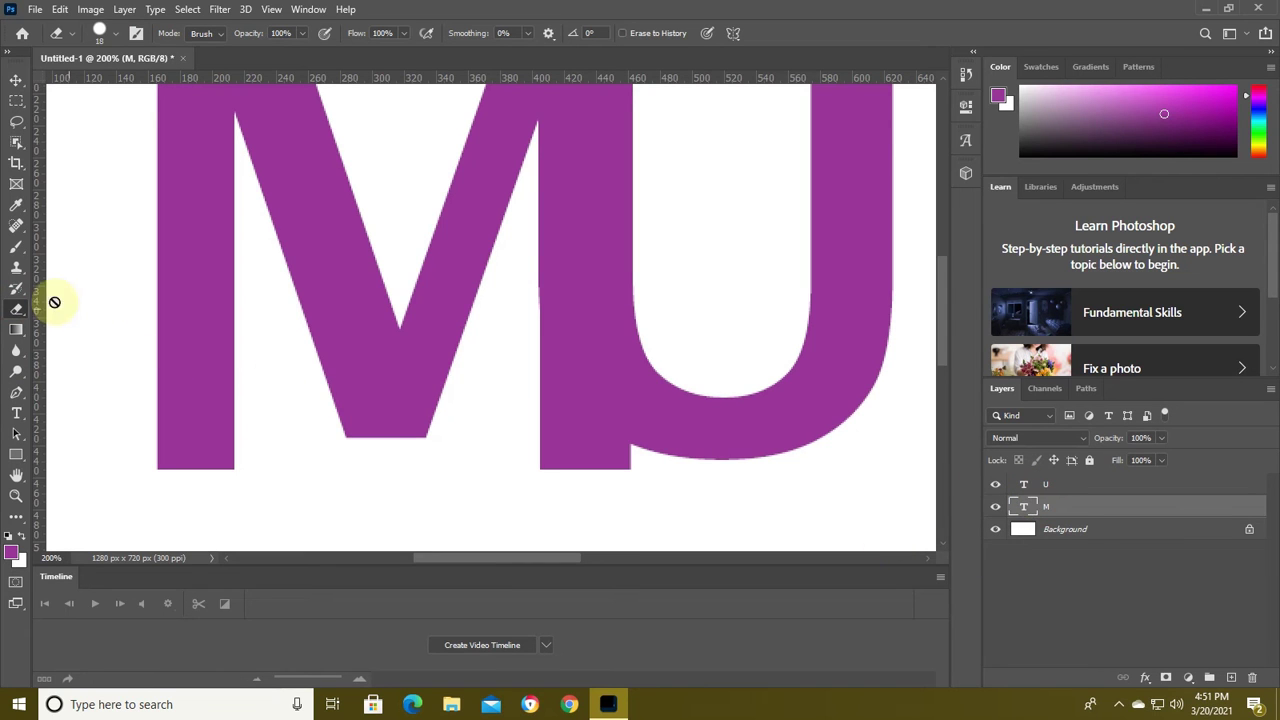
click(190, 465)
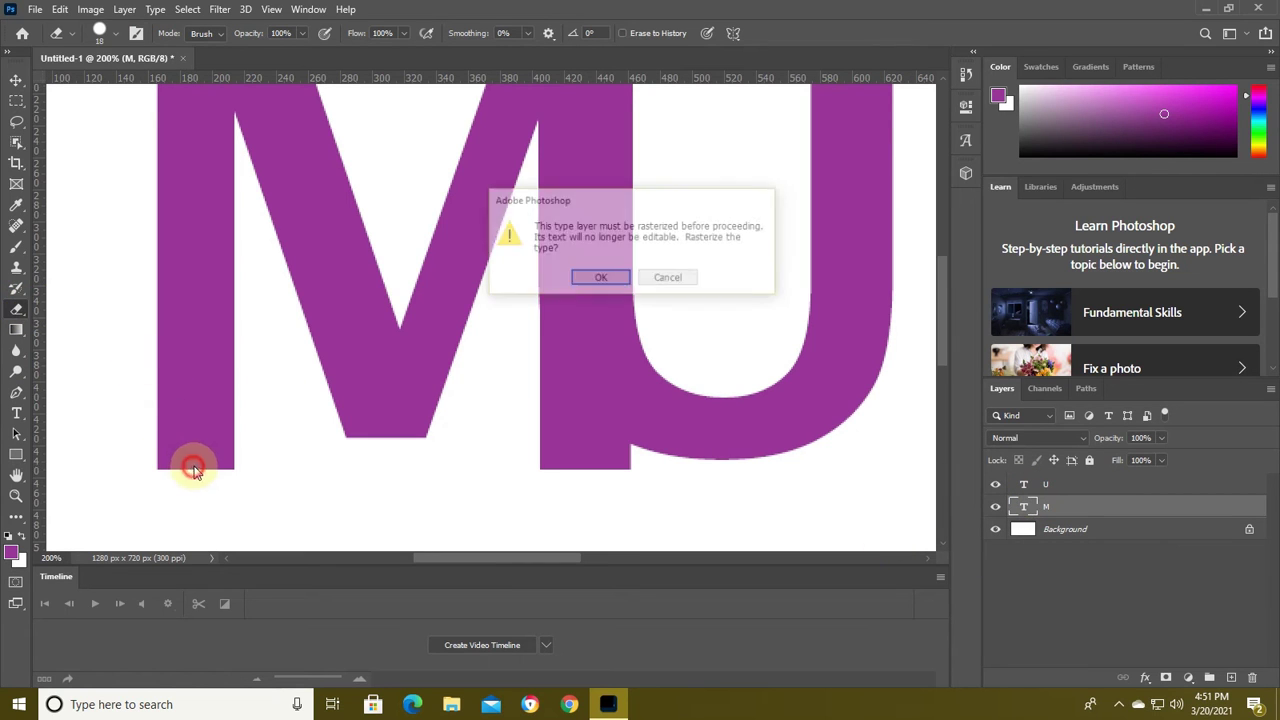
click(600, 278)
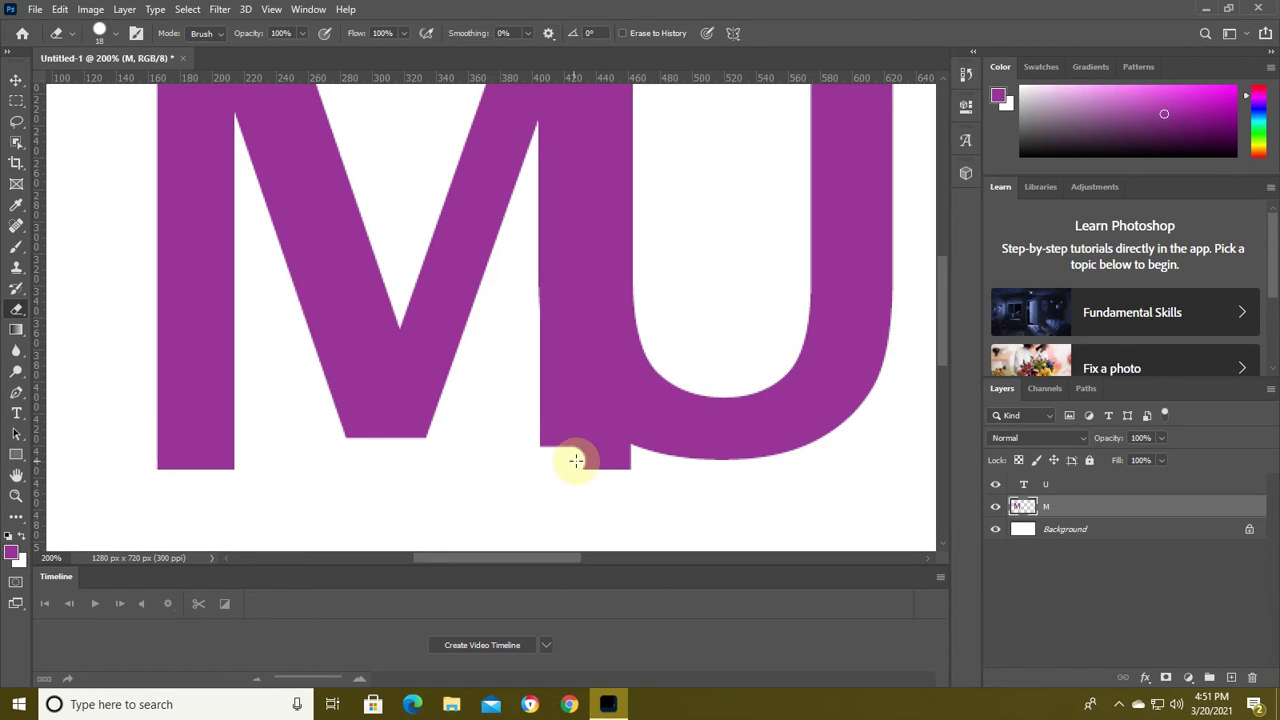
mouse_move(578, 460)
mouse_down()
mouse_move(657, 463)
mouse_move(546, 457)
mouse_move(574, 466)
mouse_move(534, 426)
mouse_move(529, 395)
mouse_move(571, 441)
mouse_move(660, 437)
mouse_move(534, 403)
mouse_move(606, 421)
mouse_move(534, 363)
mouse_move(532, 333)
mouse_up()
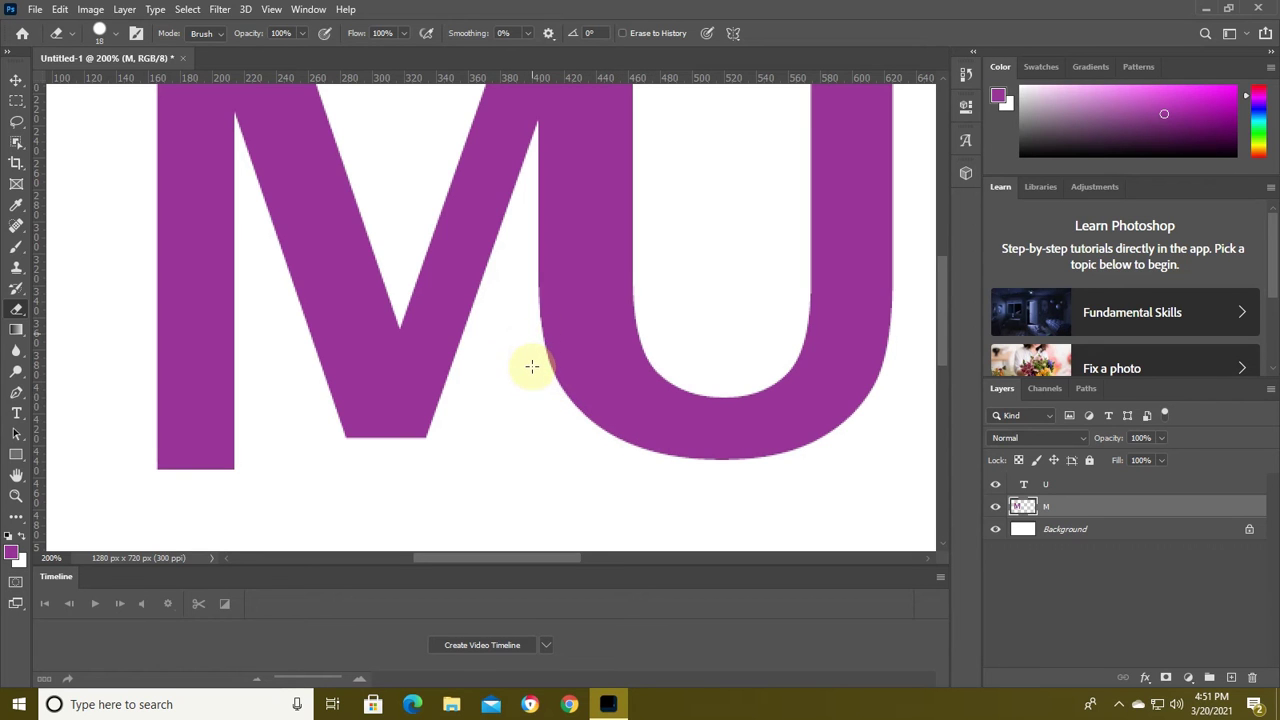
Erase near the M's top-right corner, undoing the unwanted notch.
click(561, 229)
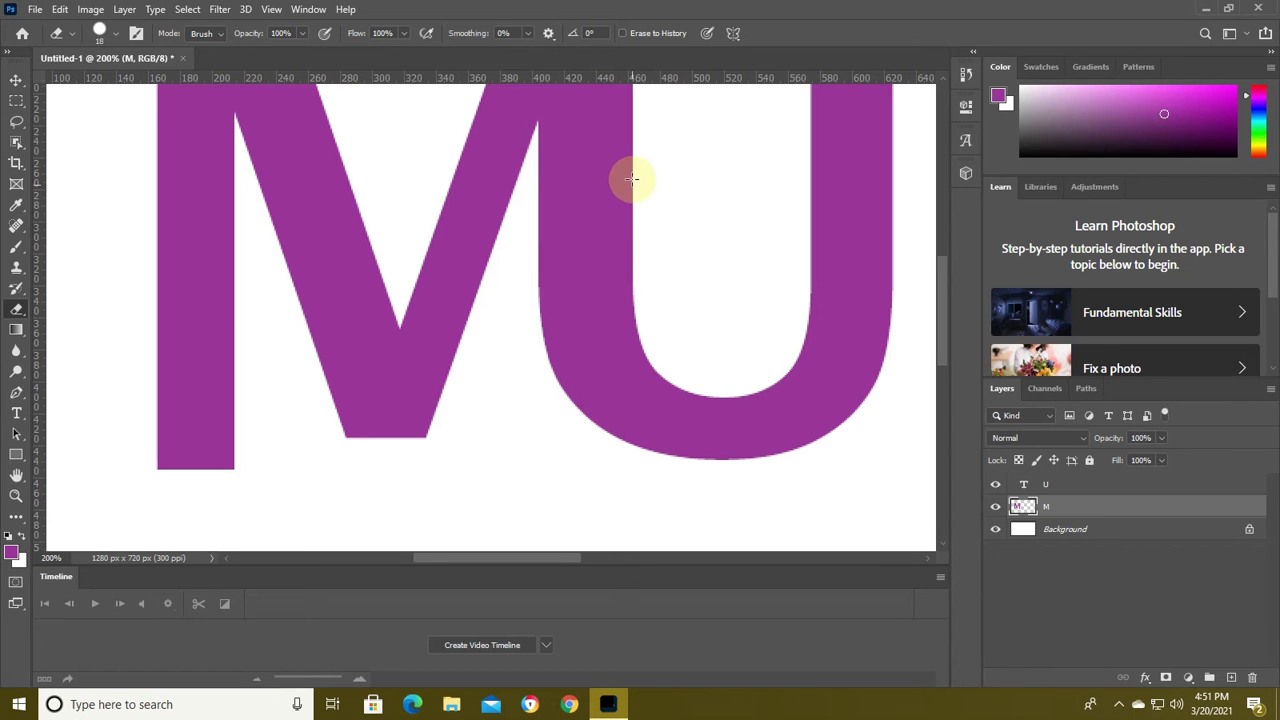
click(608, 223)
scroll(597, 180, up, 2)
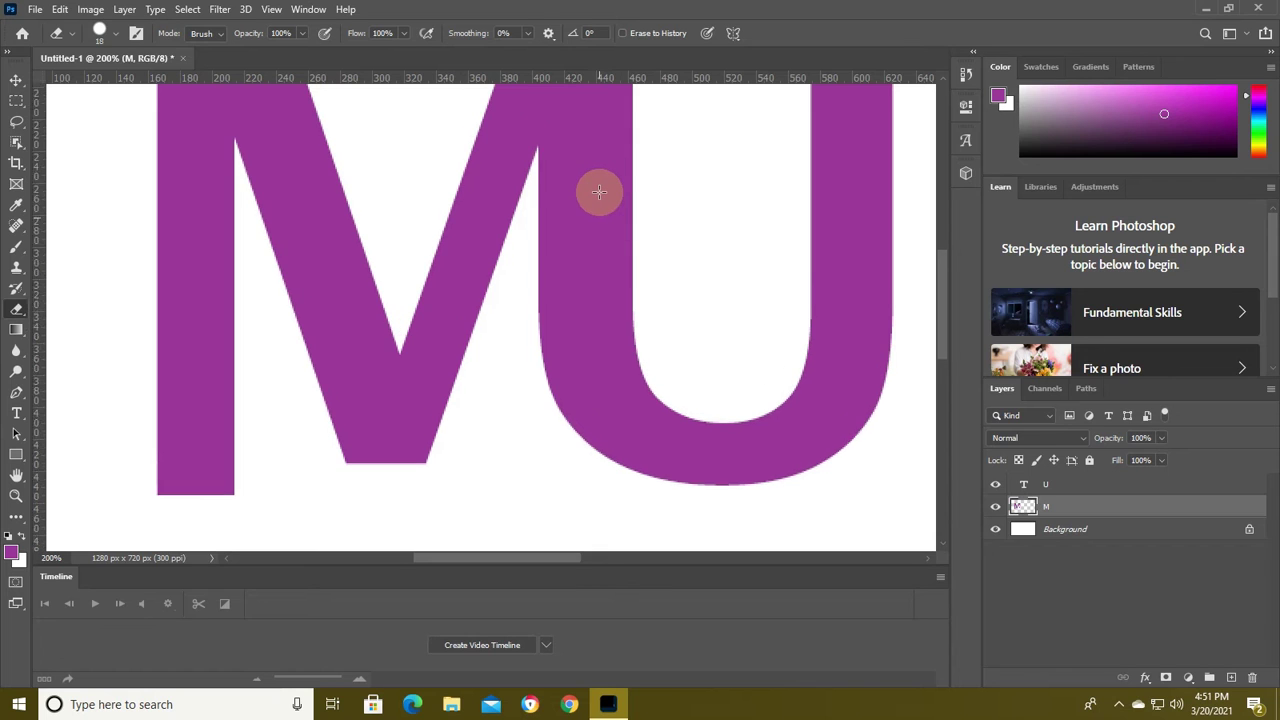
scroll(597, 191, up, 2)
scroll(599, 191, up, 1)
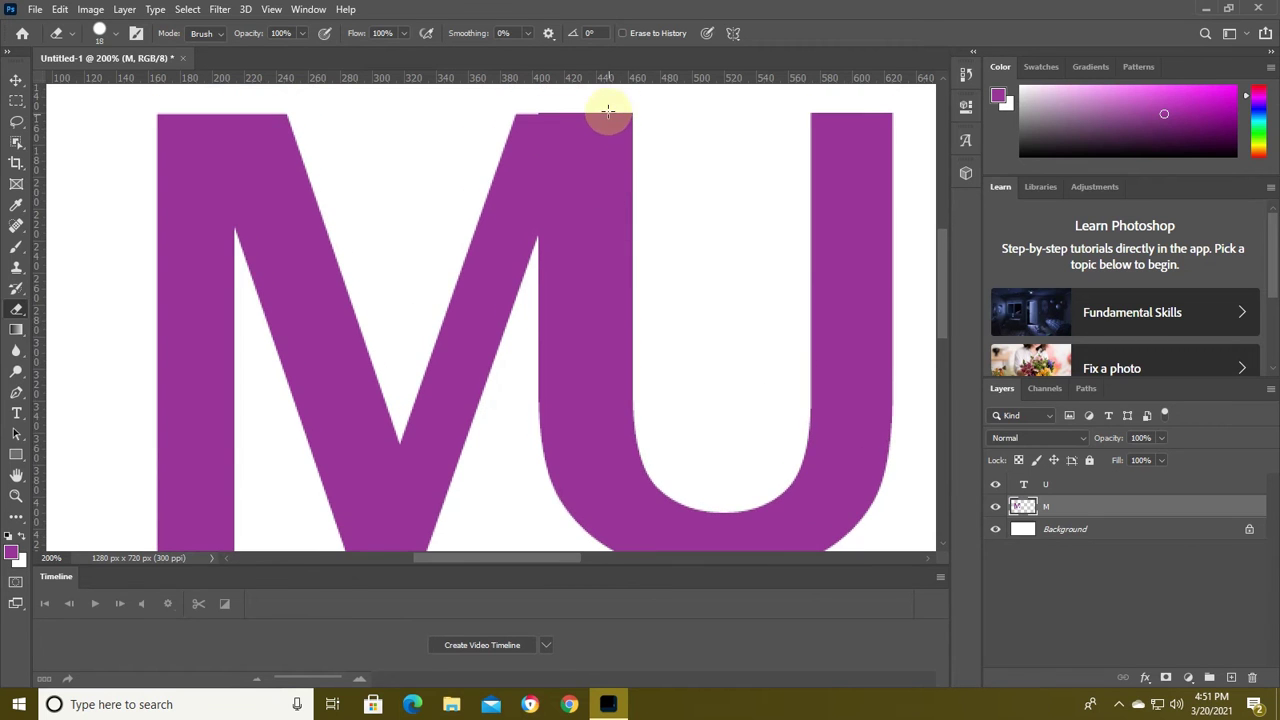
mouse_move(598, 187)
mouse_down()
mouse_move(548, 118)
mouse_move(503, 129)
mouse_up()
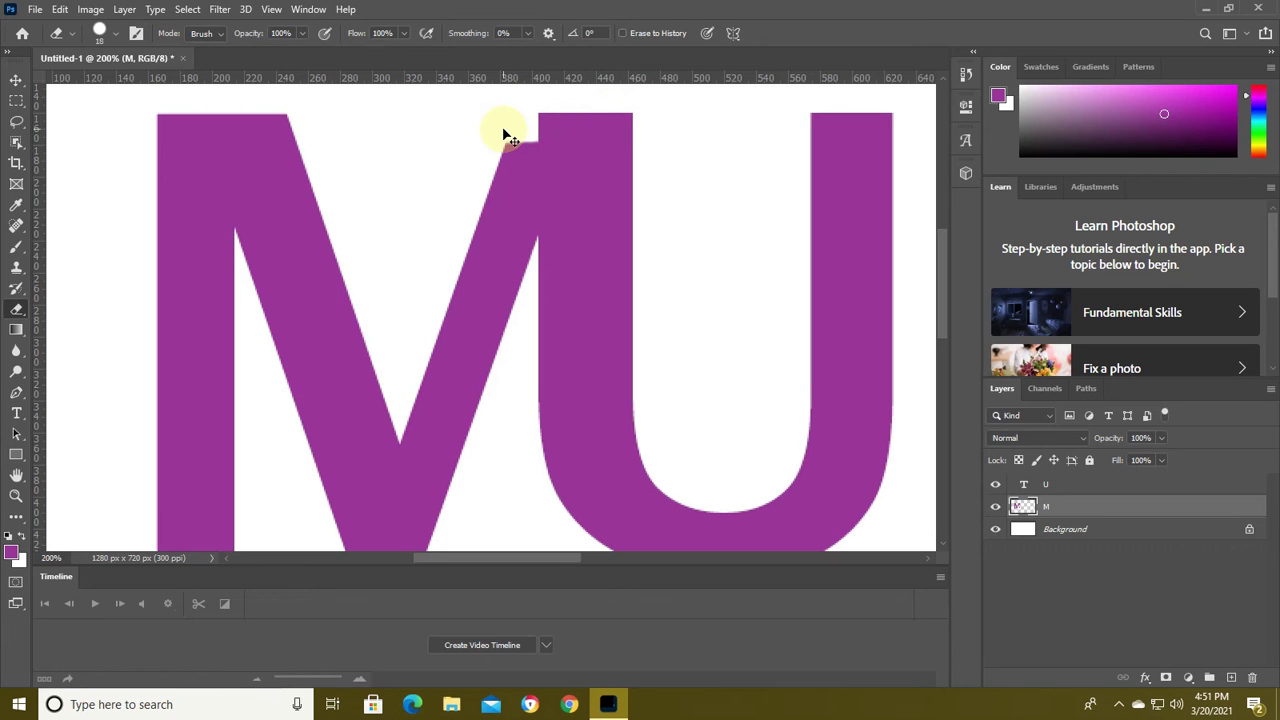
drag(508, 135, 521, 129)
key(ctrl+z)
click(16, 80)
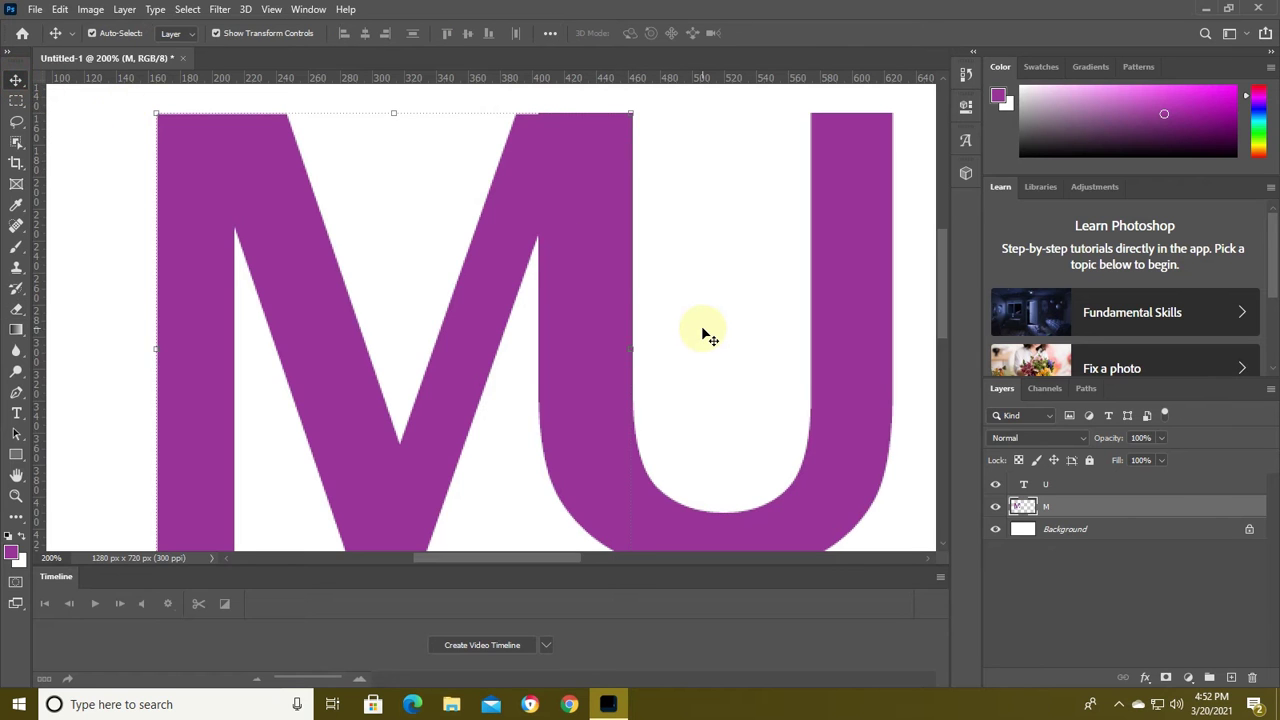
scroll(705, 334, down, 1)
scroll(705, 334, down, 1)
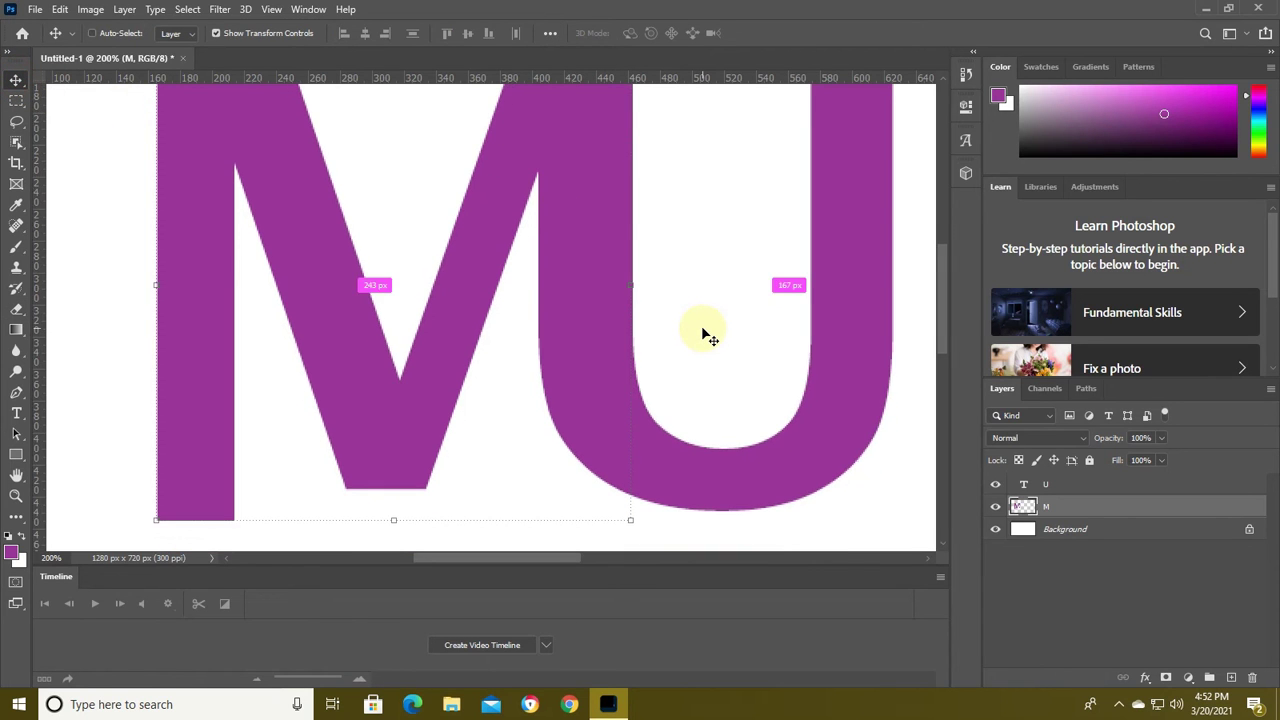
key(ctrl+minus)
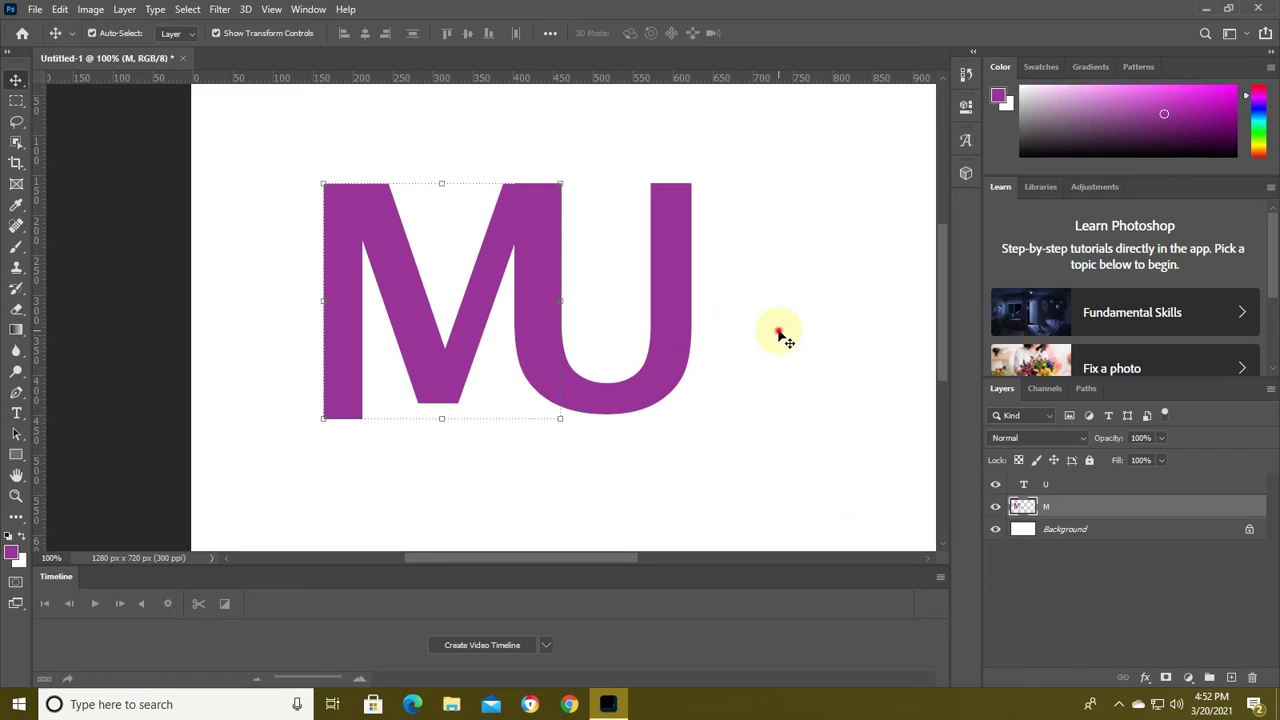
click(785, 338)
key(ctrl+minus)
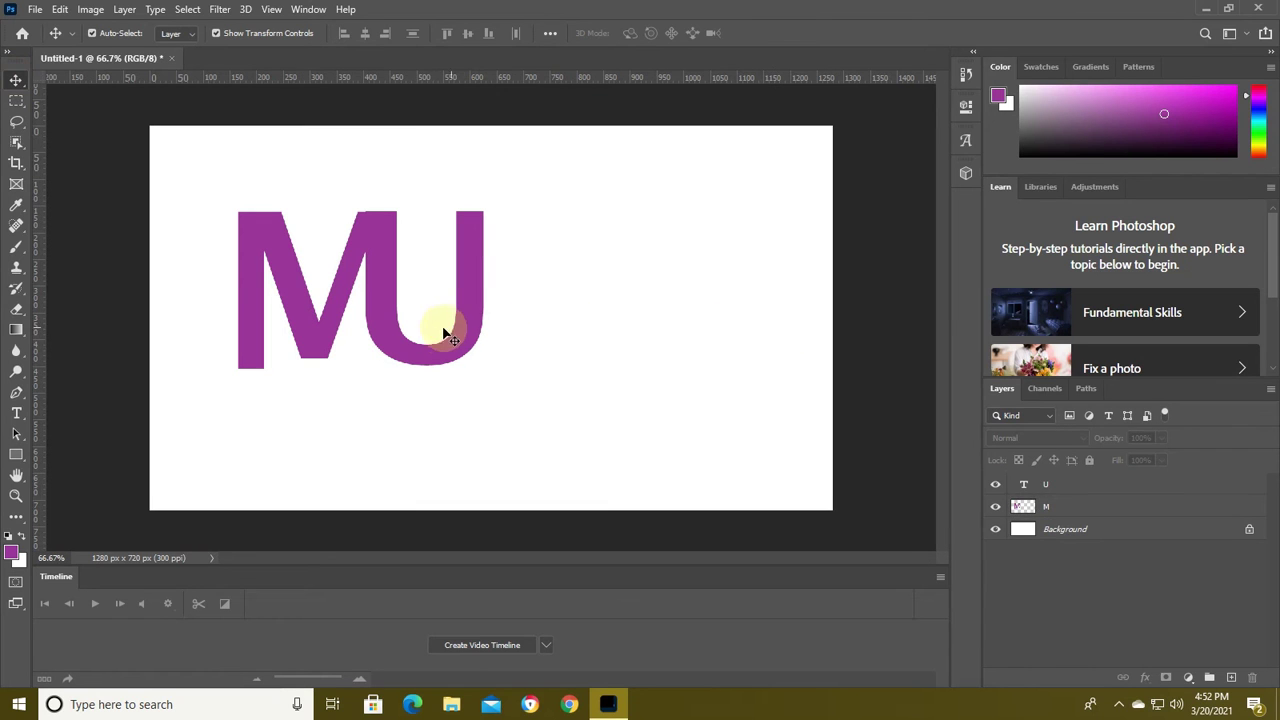
click(443, 350)
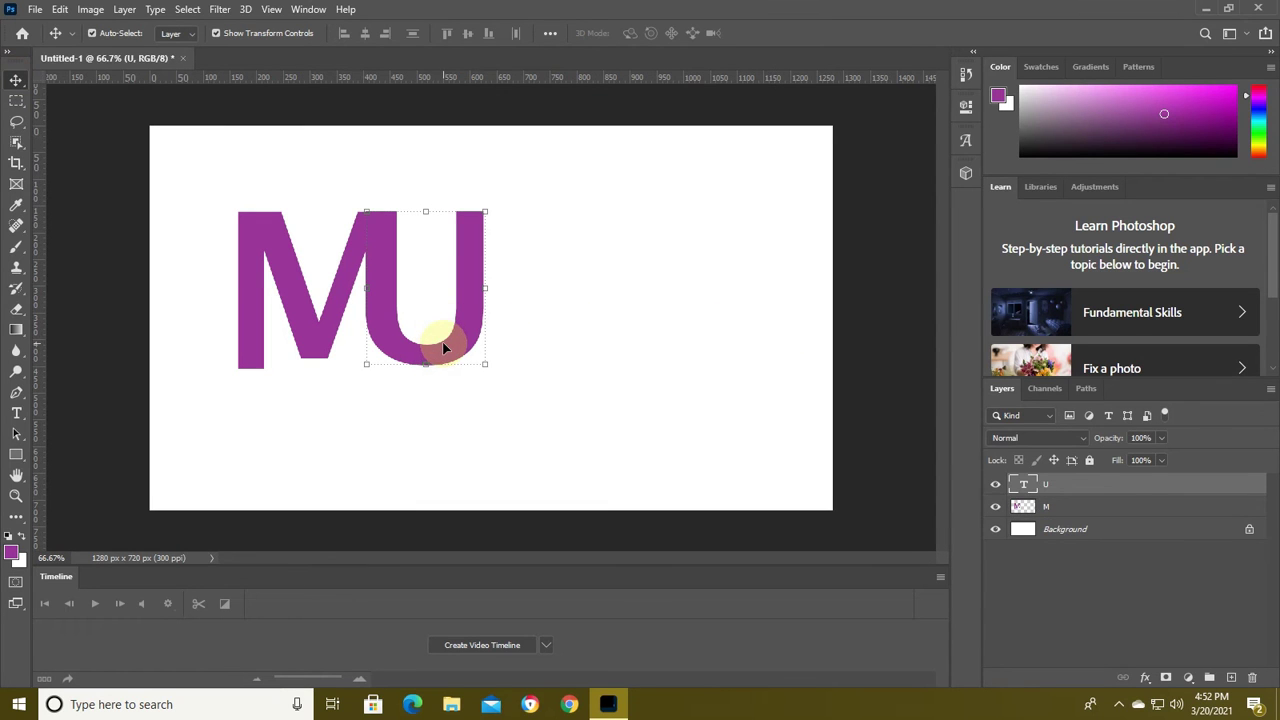
click(598, 338)
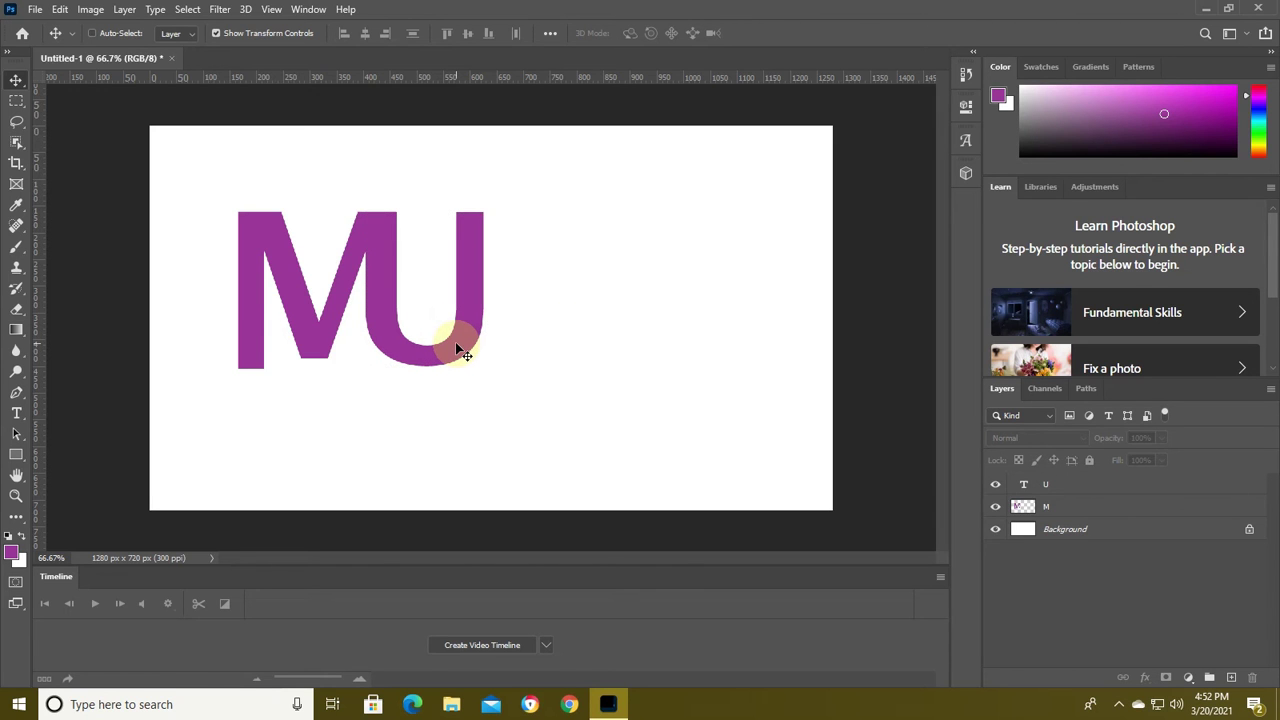
scroll(458, 350, up, 1)
scroll(458, 350, up, 1)
key(ctrl)
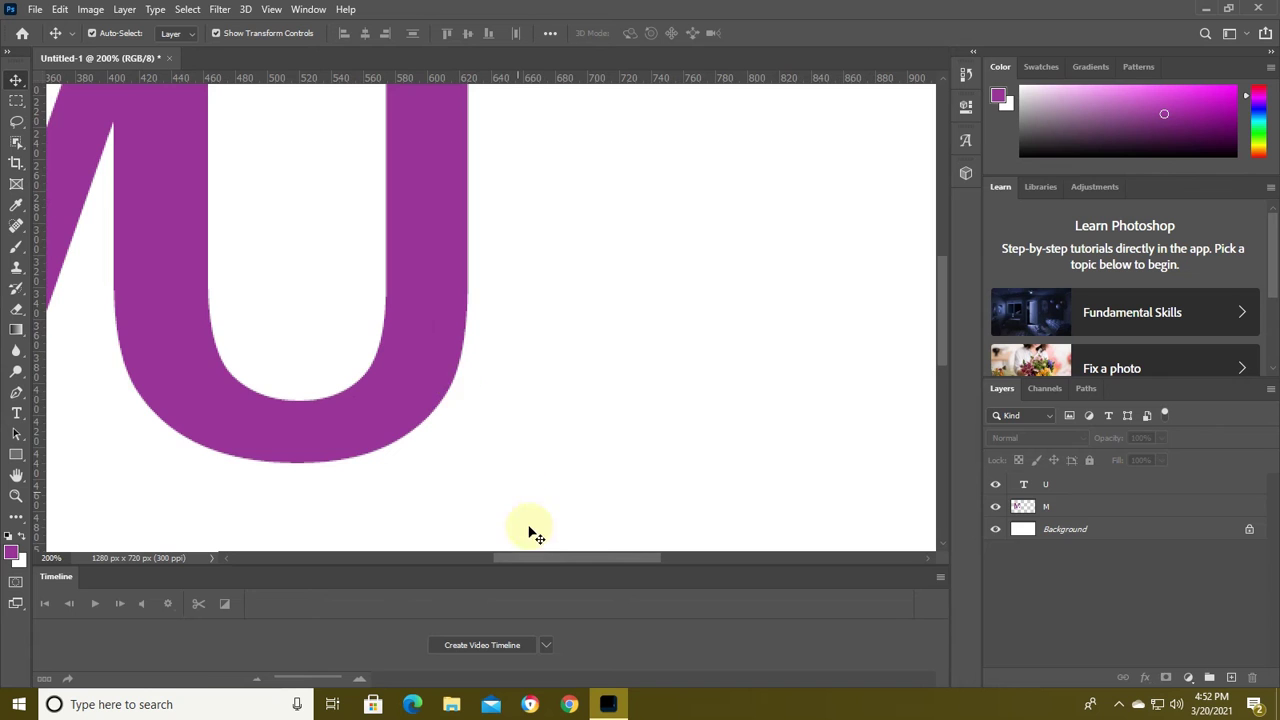
drag(529, 559, 498, 558)
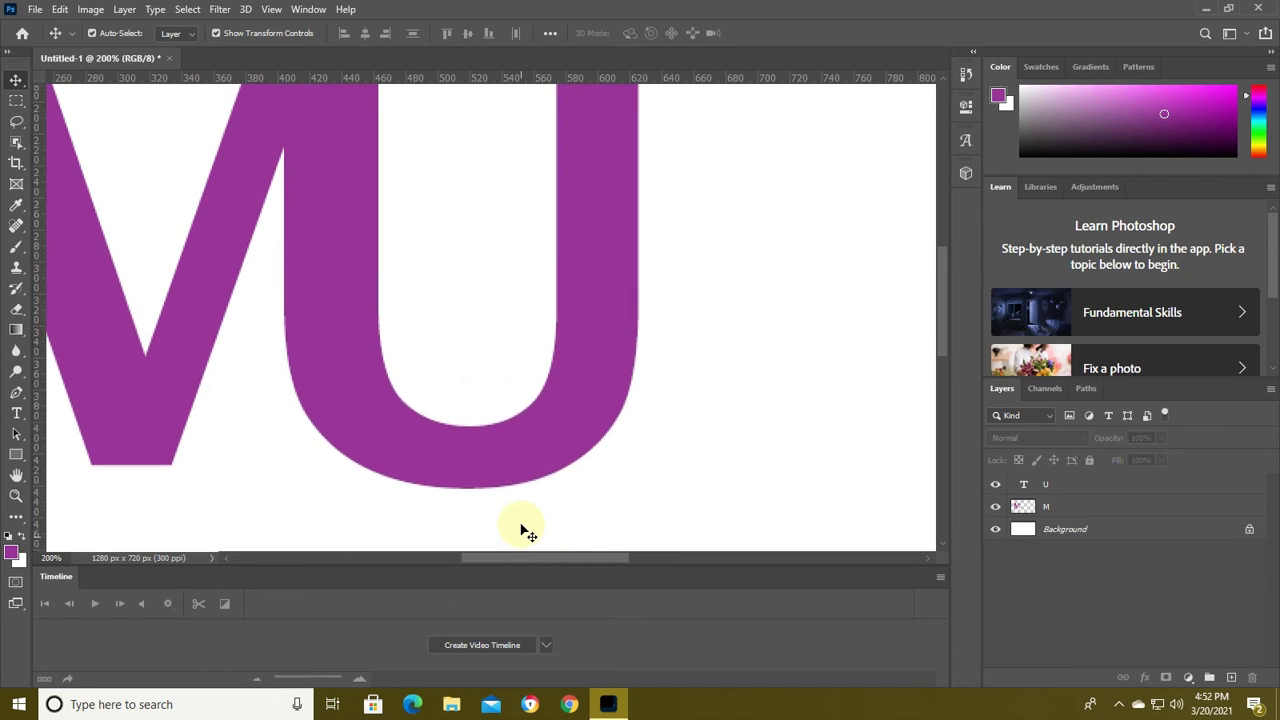
scroll(520, 523, up, 2)
scroll(520, 523, up, 1)
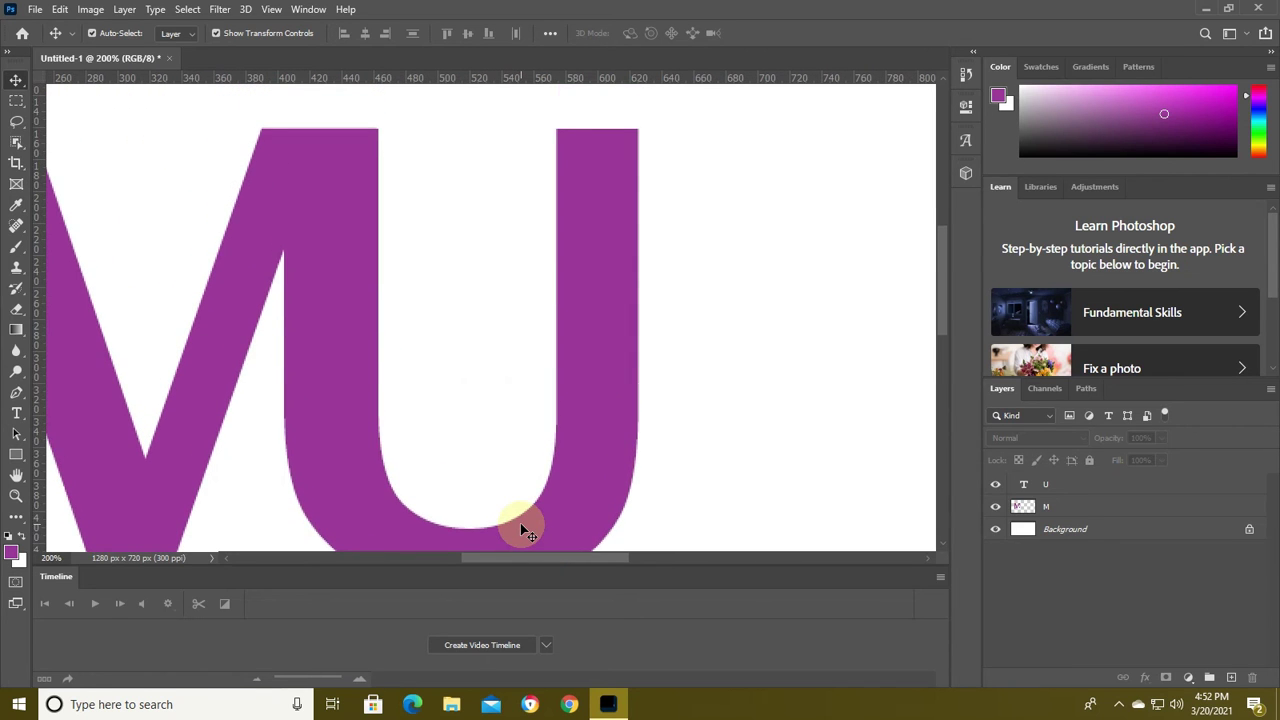
scroll(520, 523, down, 1)
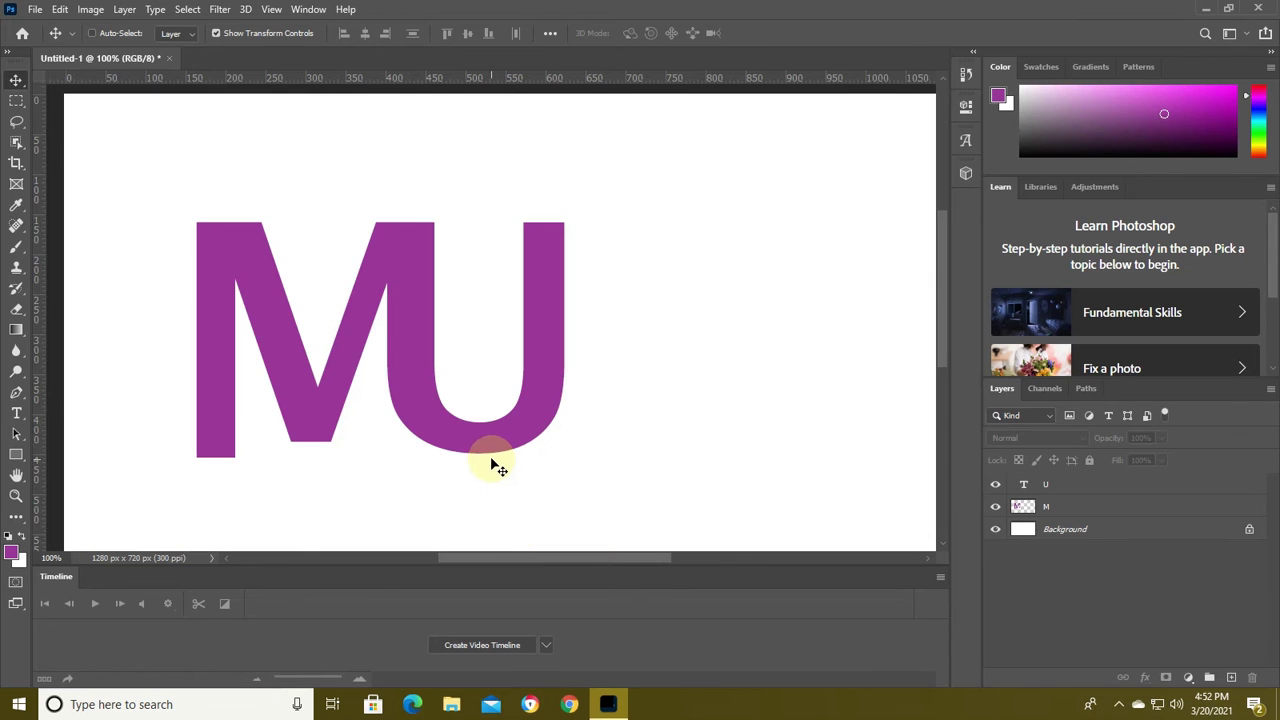
scroll(498, 468, down, 1)
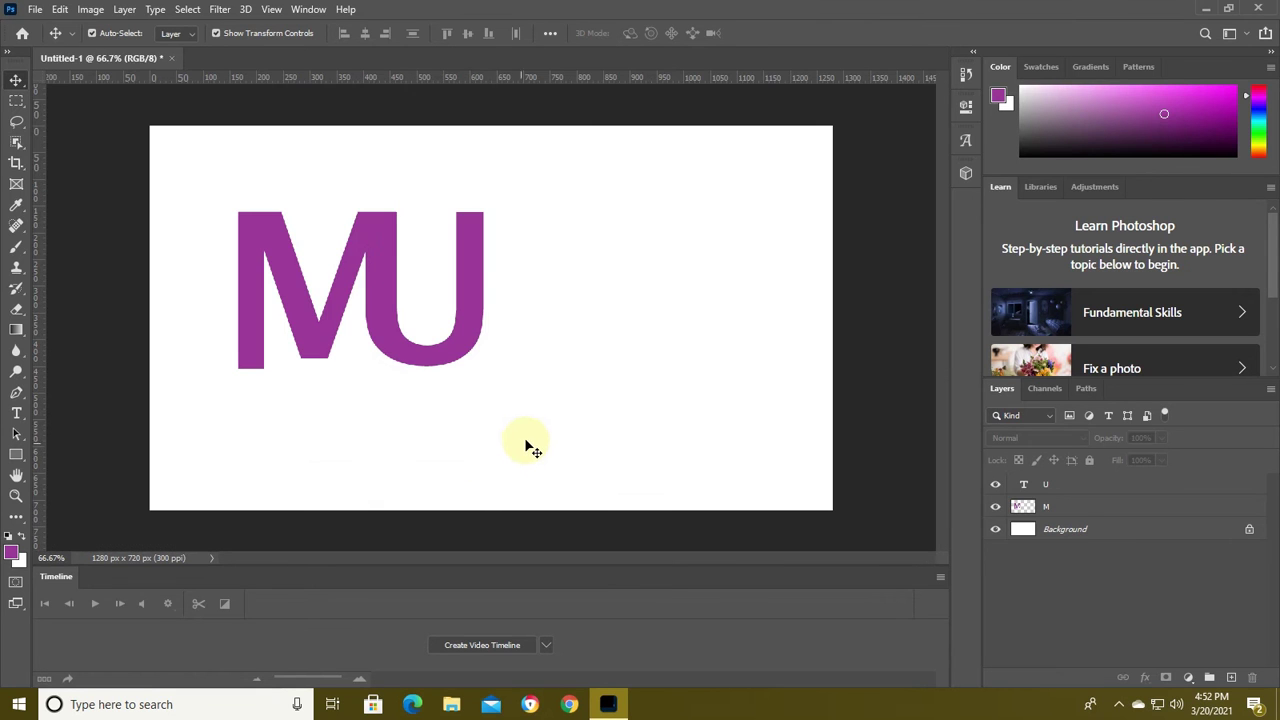
click(16, 80)
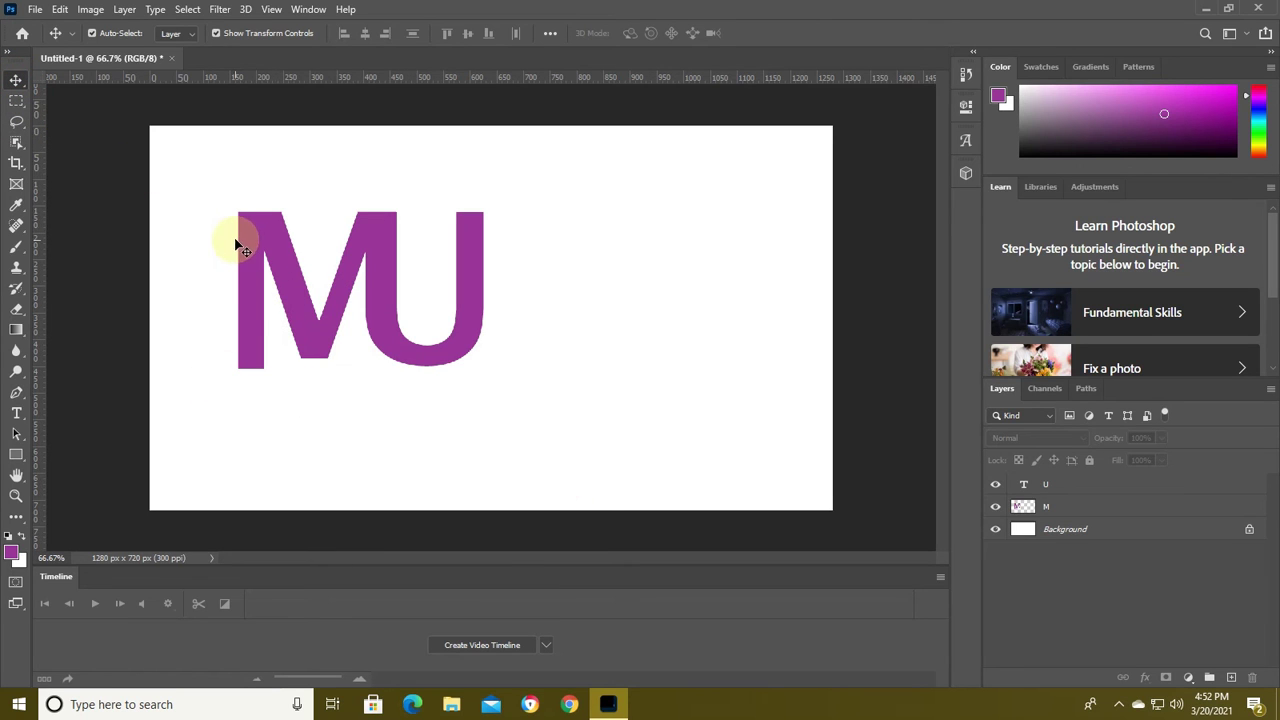
Scale the M and U together to 172.53%, redoing it after one cancelled attempt.
drag(207, 176, 545, 419)
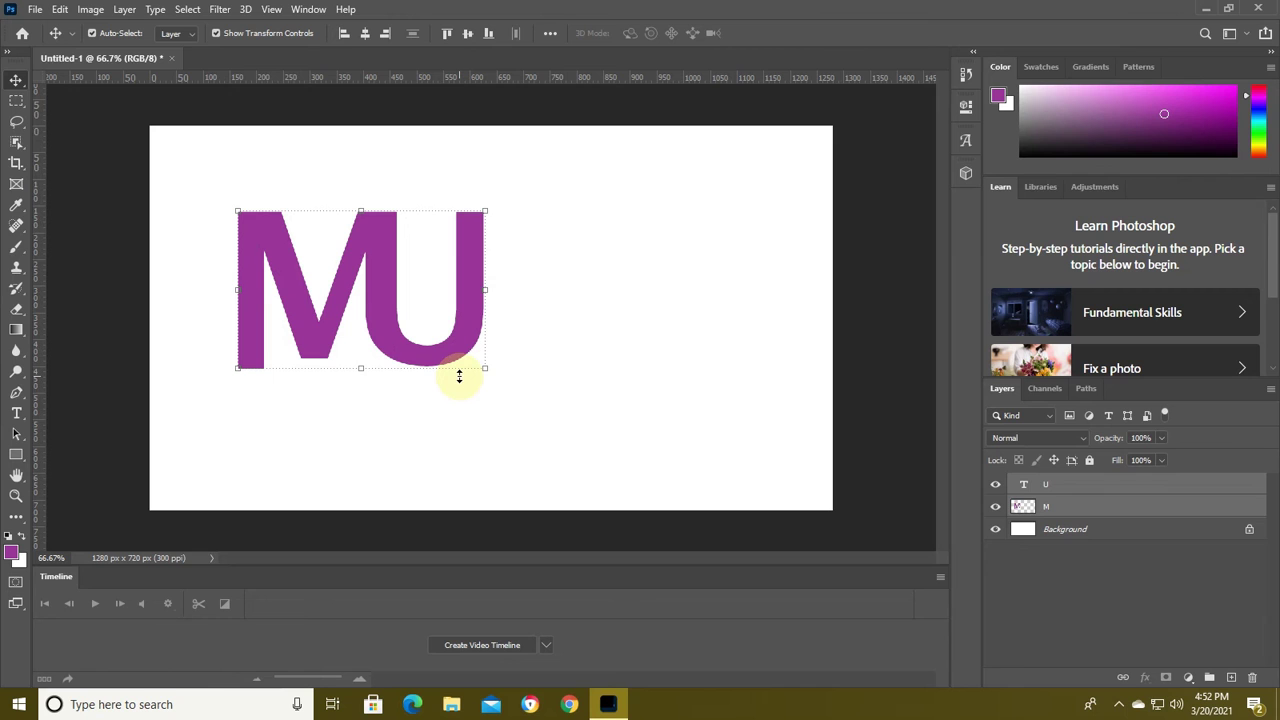
drag(446, 367, 502, 417)
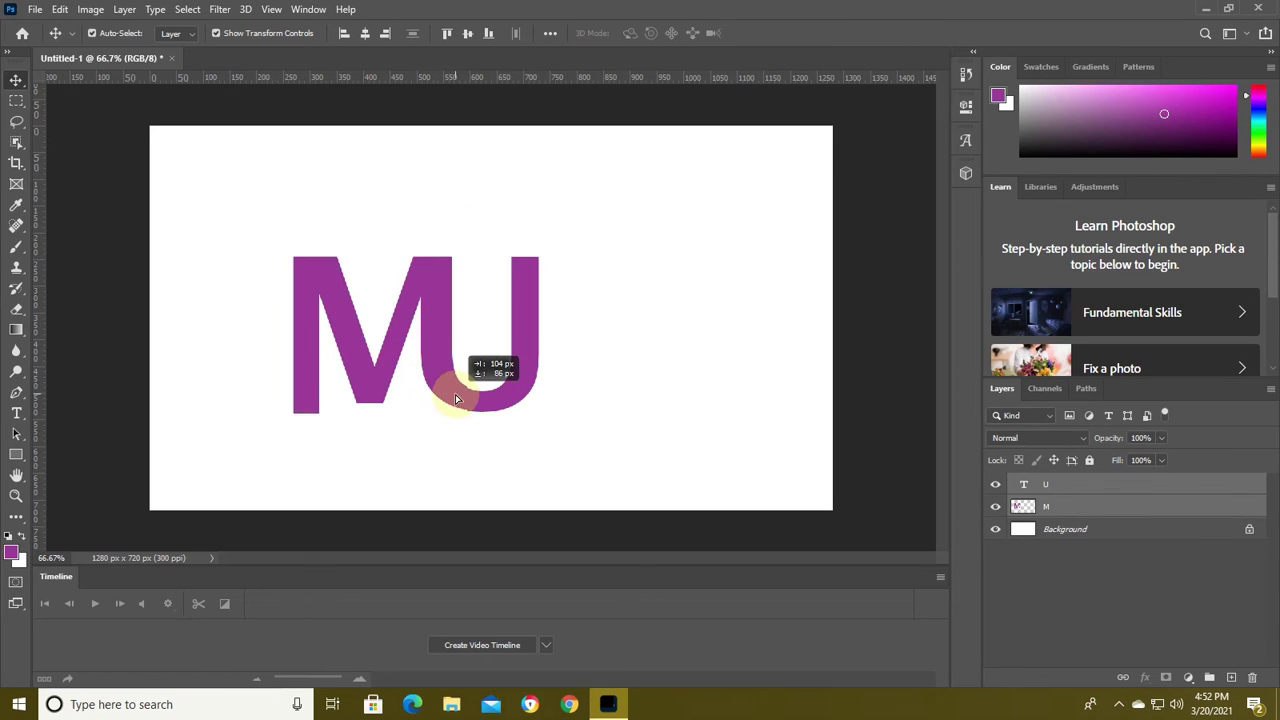
drag(540, 259, 713, 165)
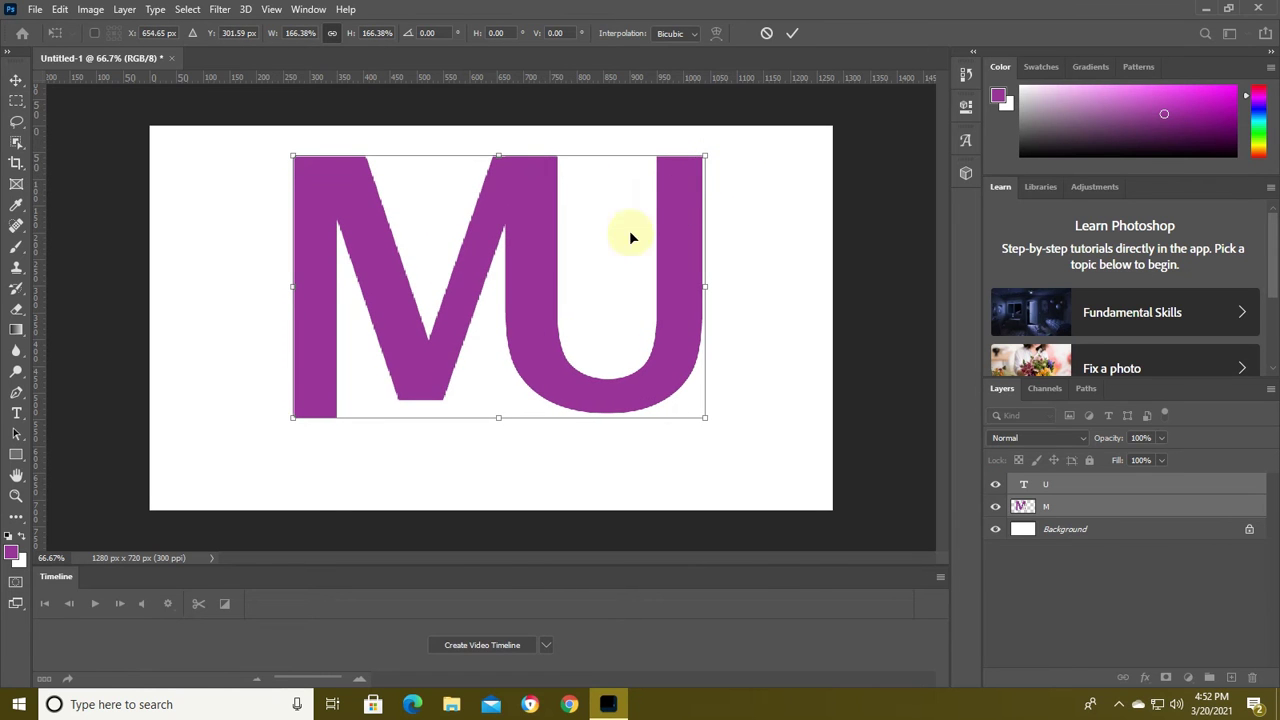
click(771, 34)
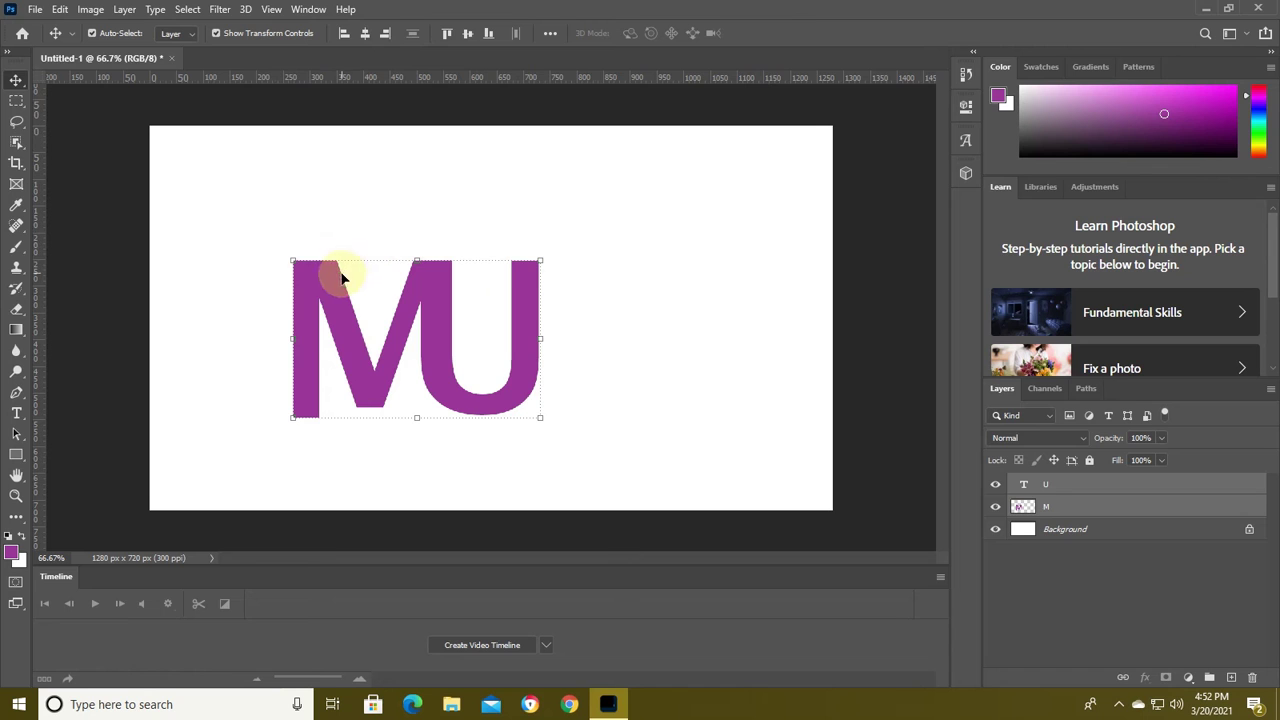
click(338, 220)
mouse_move(237, 238)
mouse_down()
mouse_move(520, 423)
mouse_move(594, 434)
mouse_up()
mouse_move(542, 262)
mouse_down()
mouse_move(600, 206)
mouse_move(739, 168)
mouse_up()
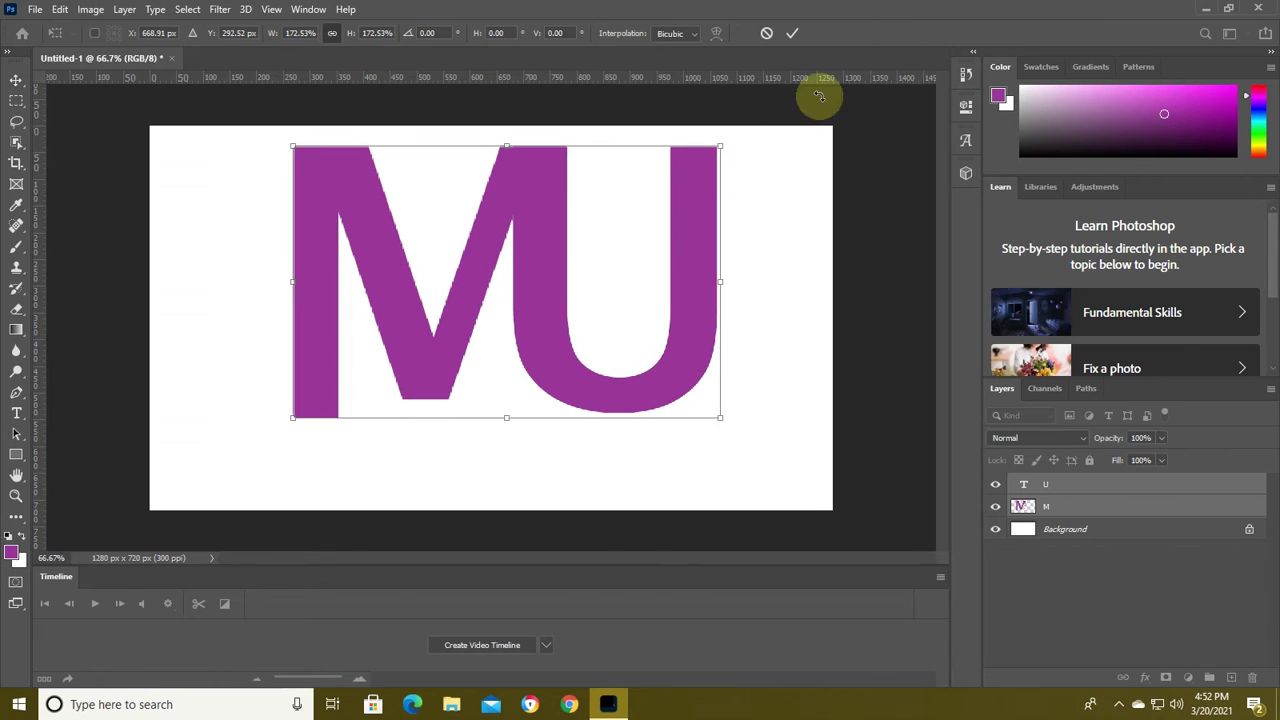
click(792, 33)
click(781, 294)
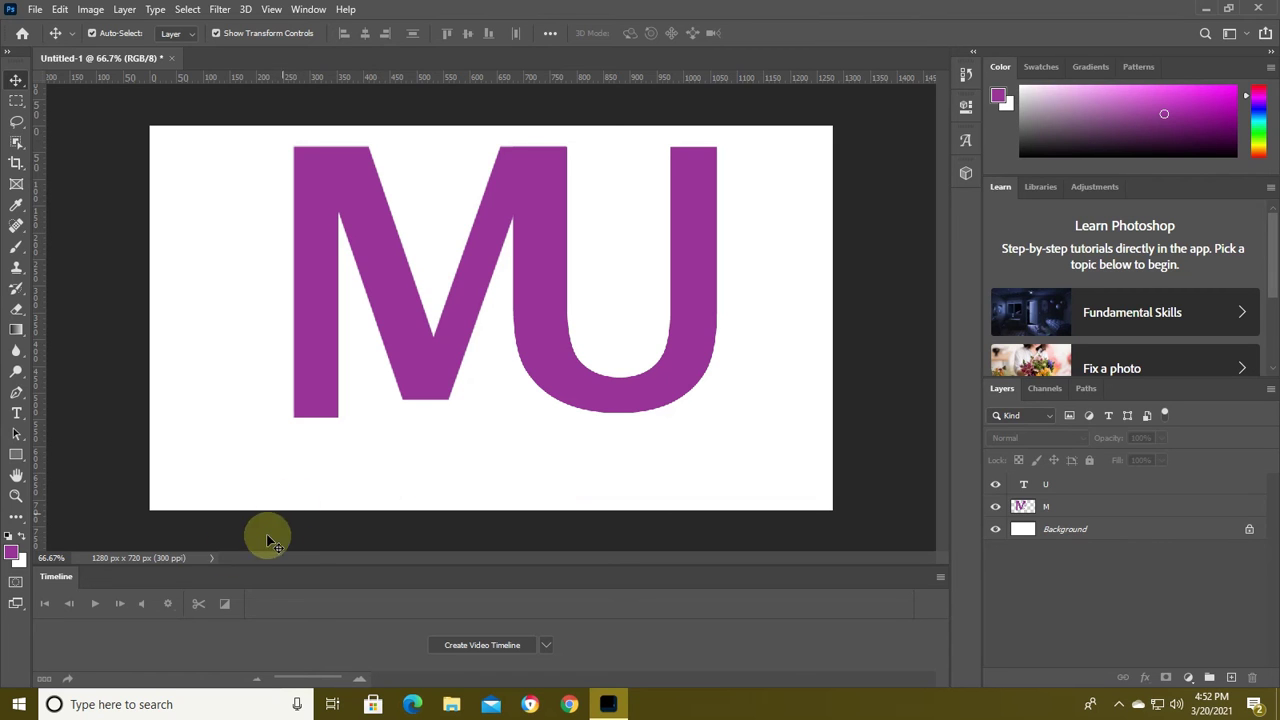
click(16, 309)
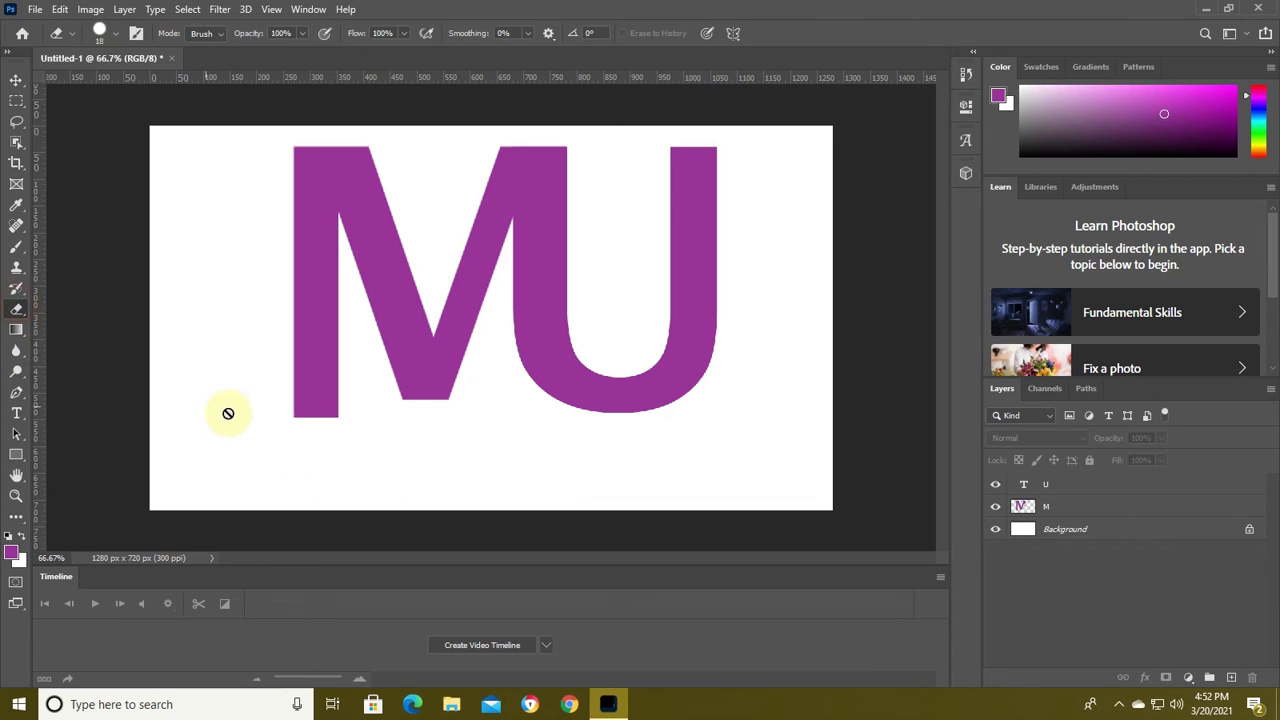
Erase the bottom of the M layer's left stem so it ends level with the base.
click(1045, 486)
click(1088, 506)
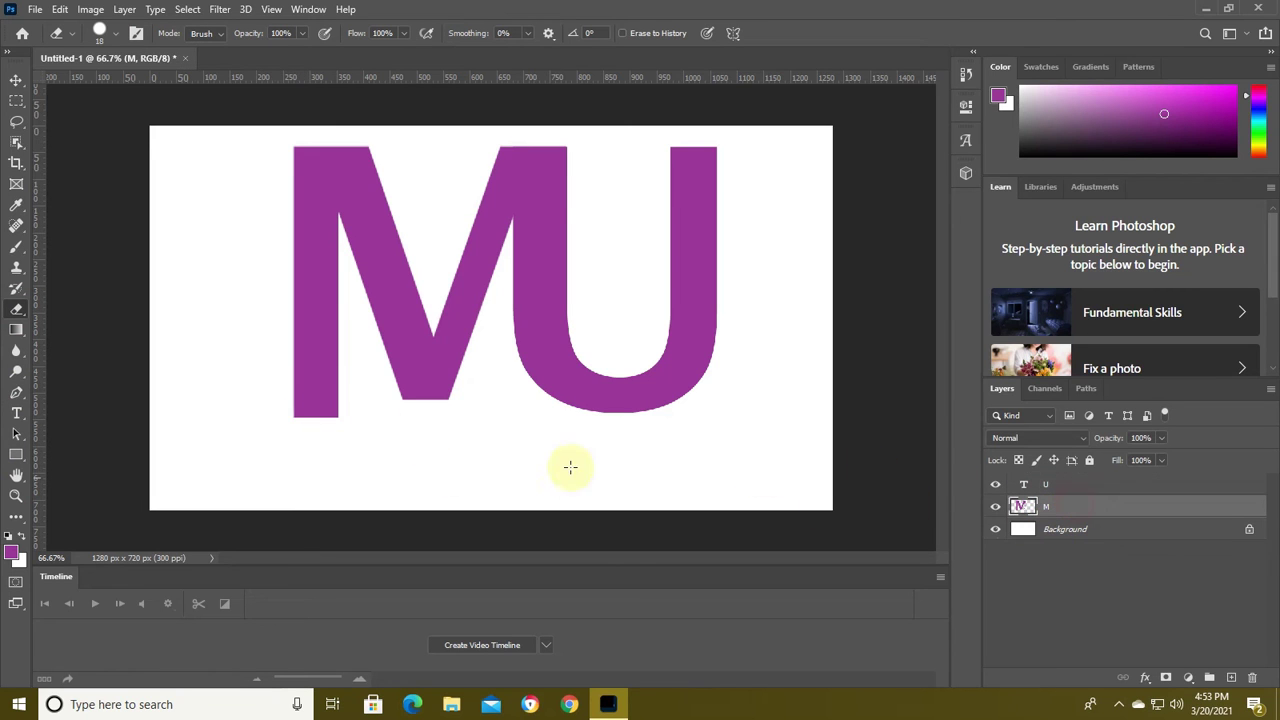
drag(286, 415, 309, 418)
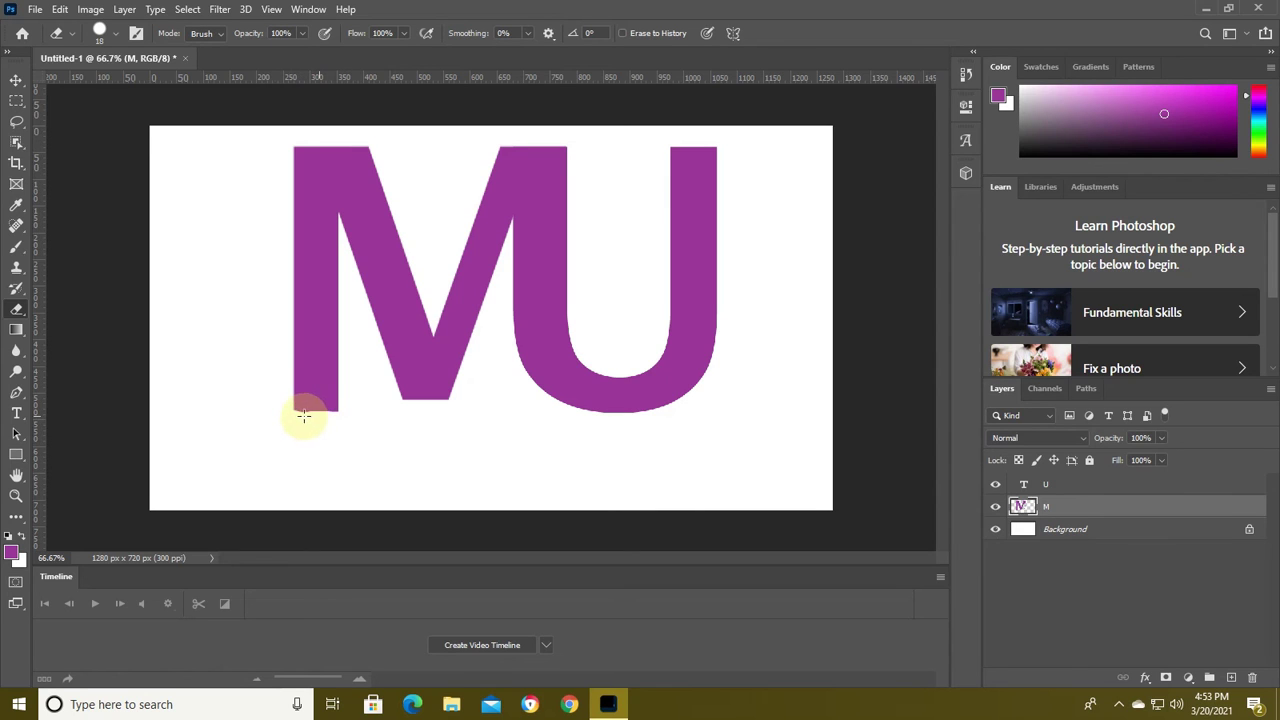
drag(282, 416, 303, 413)
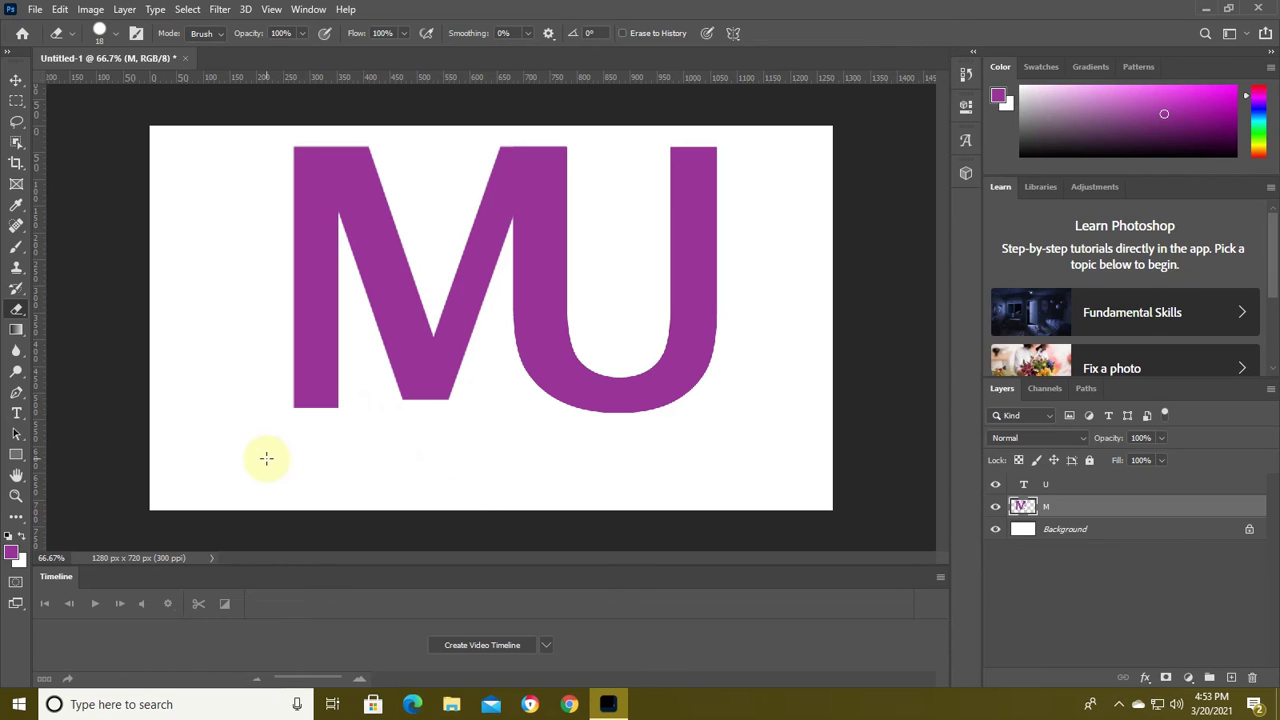
click(16, 79)
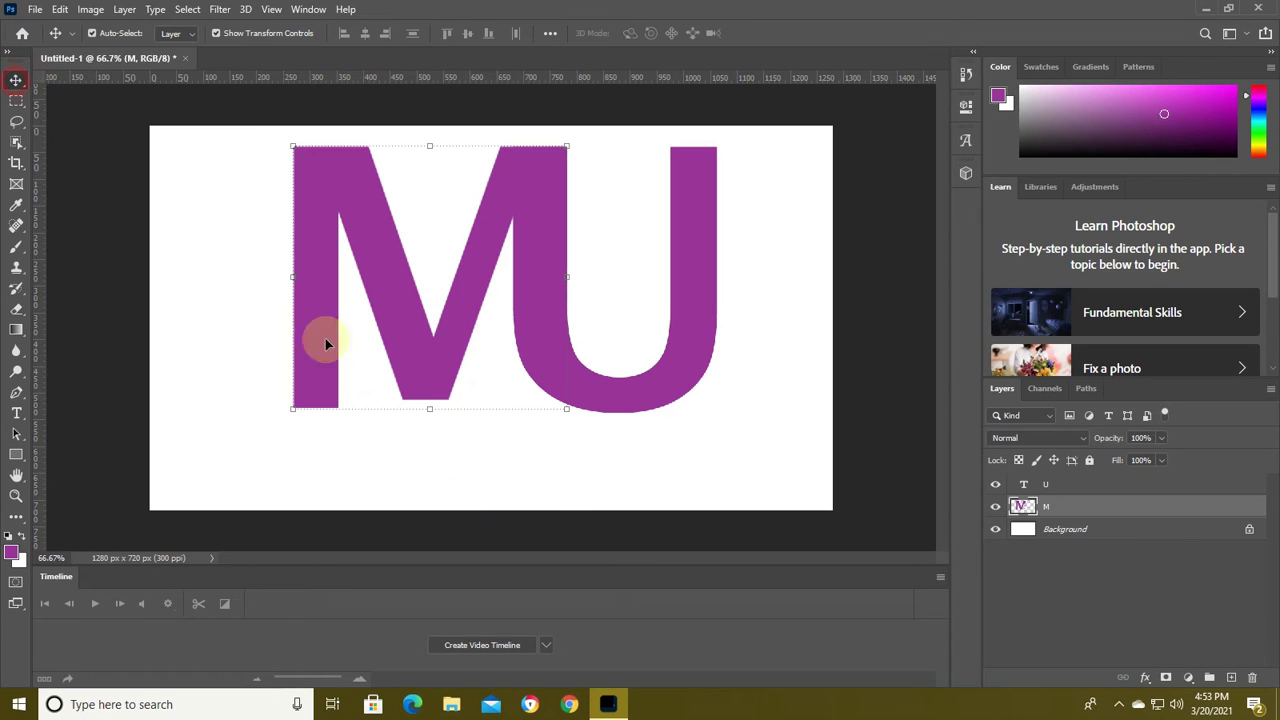
click(560, 488)
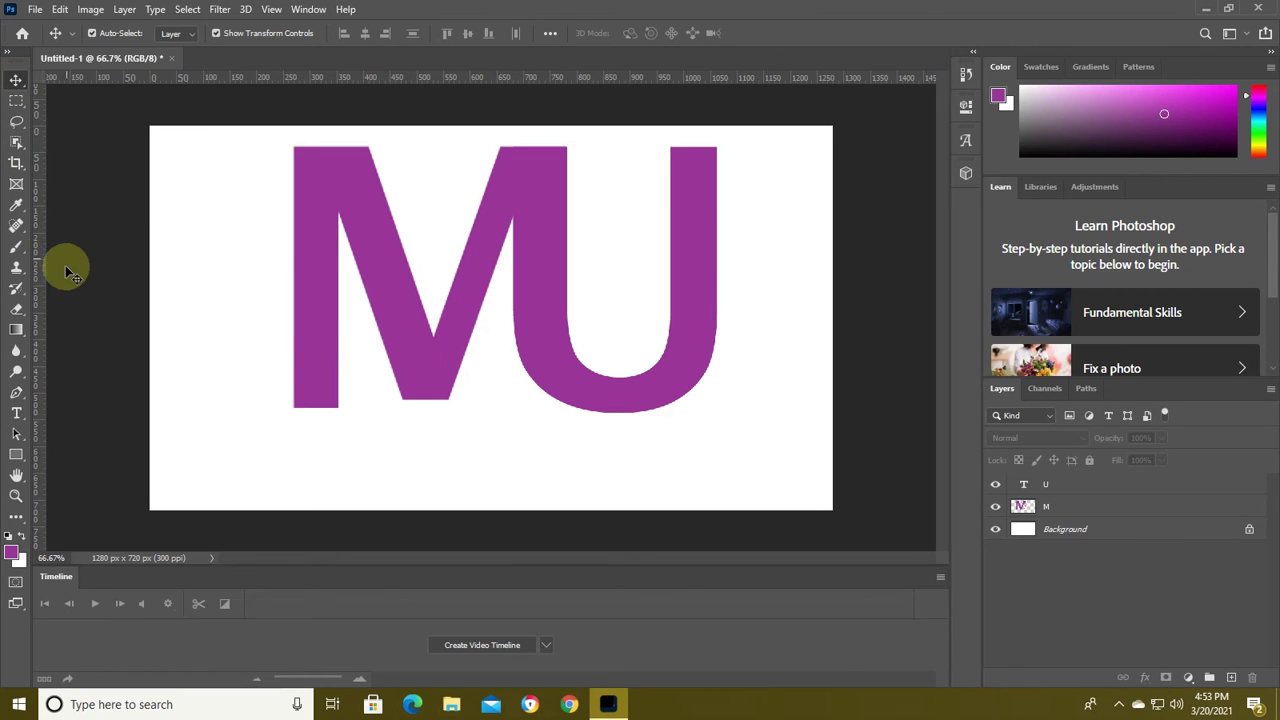
Type the owner's full name in capitals as a new text layer below the M.
click(16, 413)
click(296, 457)
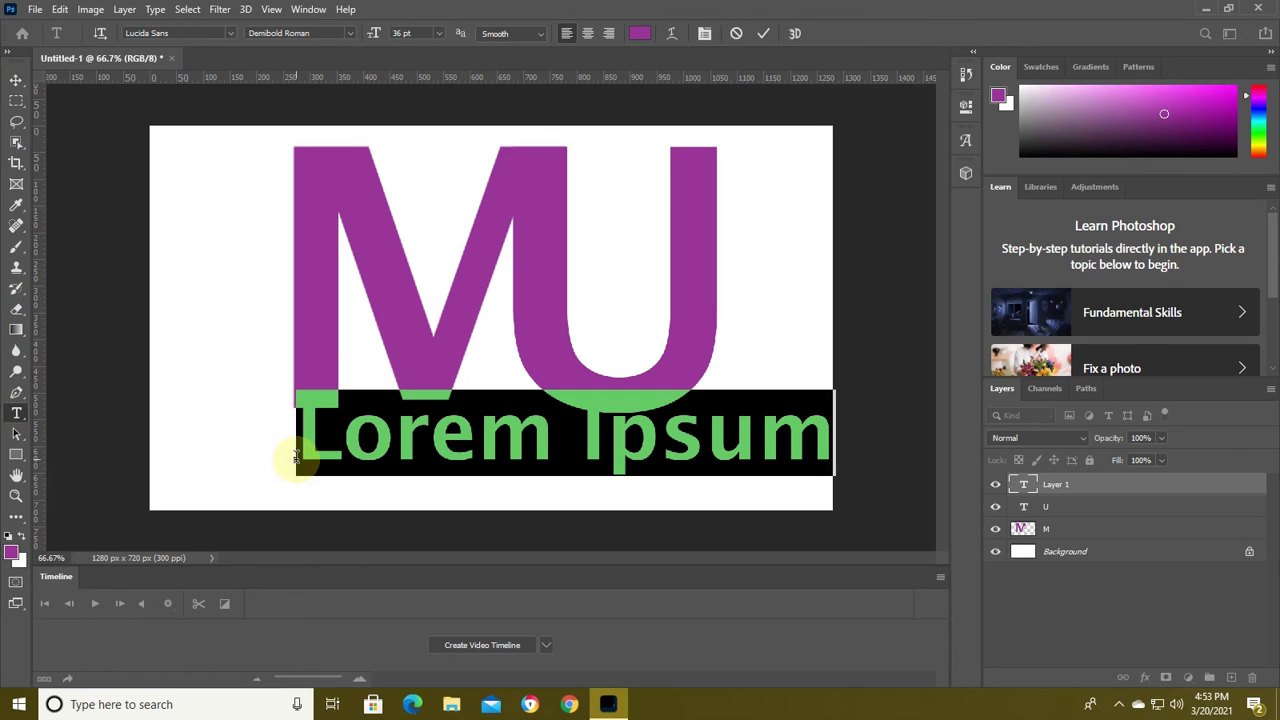
key(BackSpace)
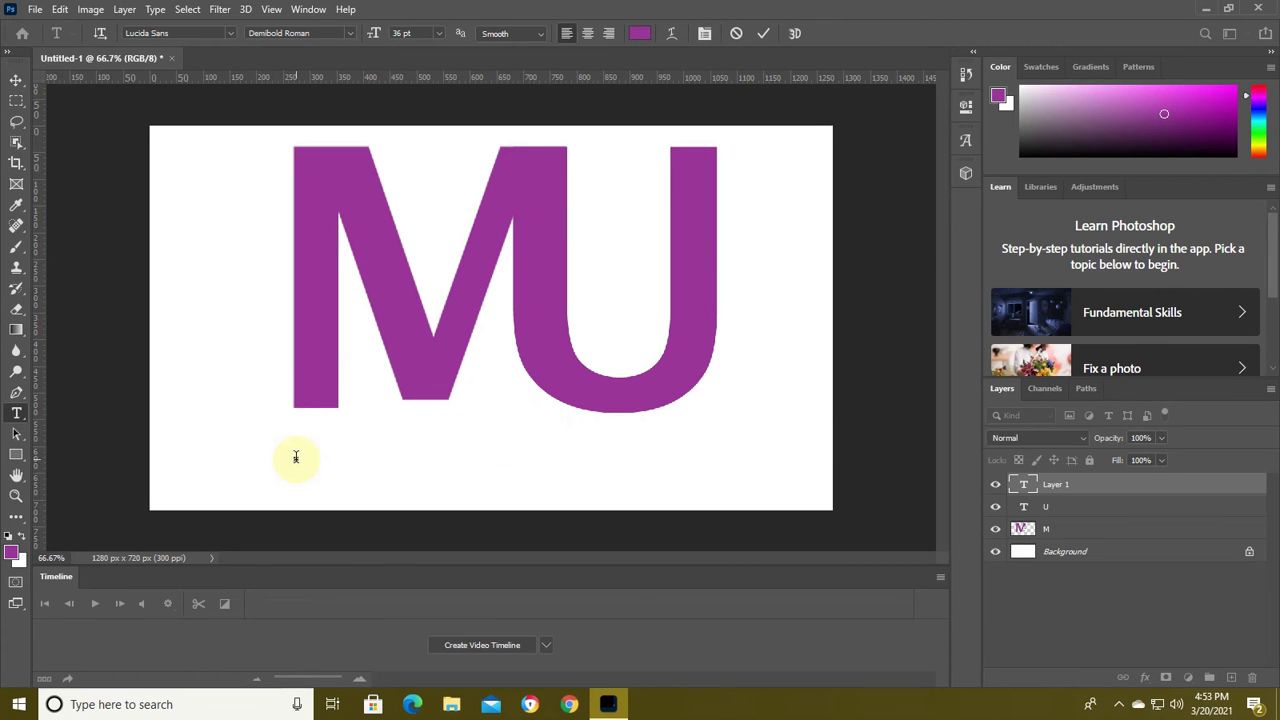
text(M)
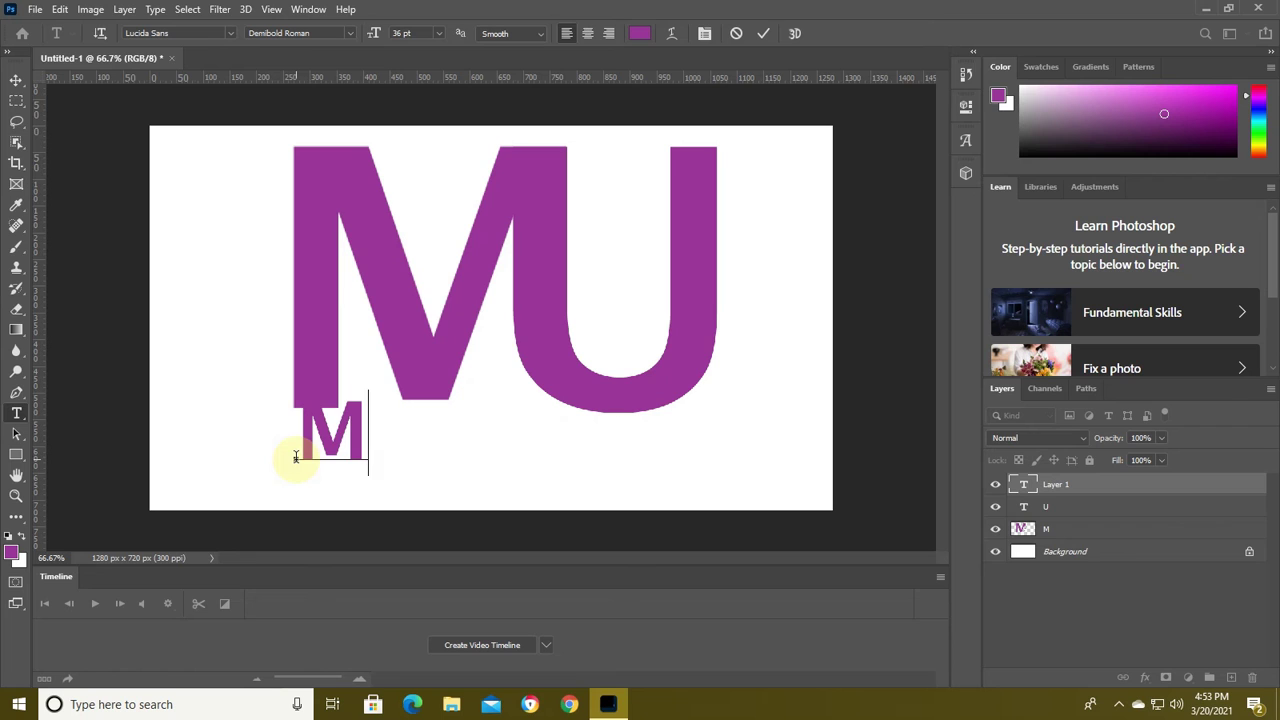
text(ALIK U)
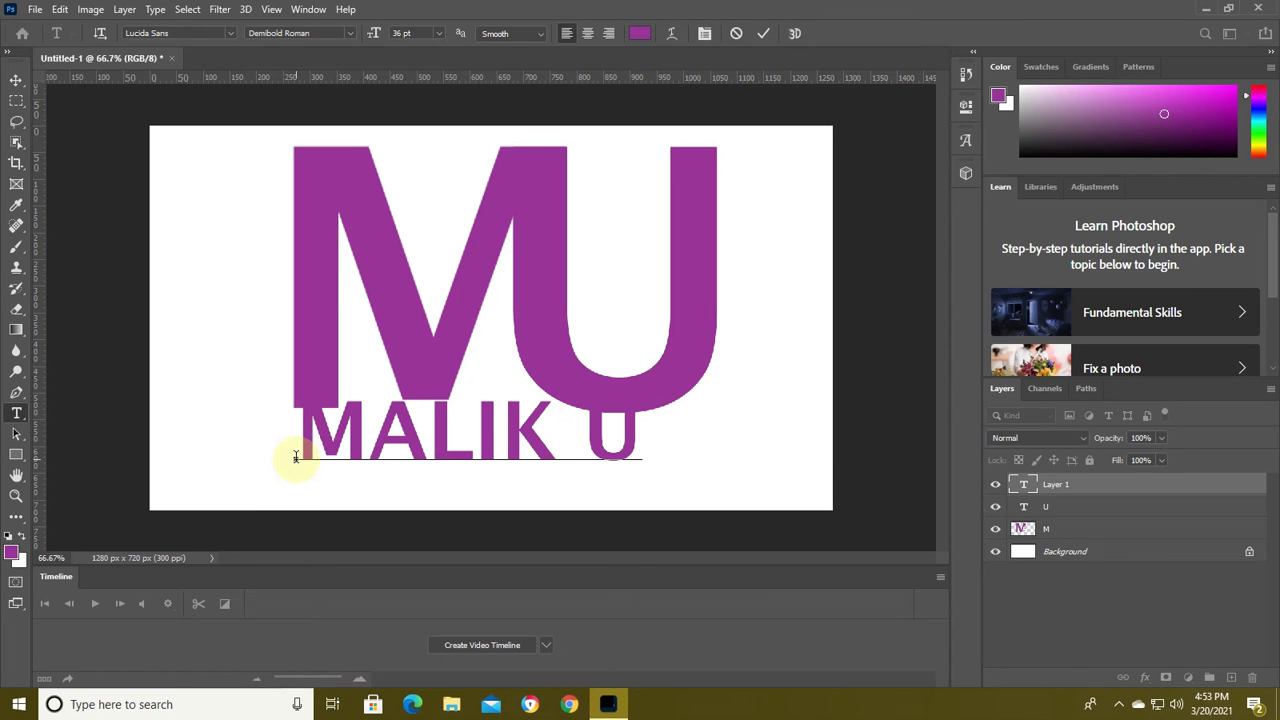
text(MAIR)
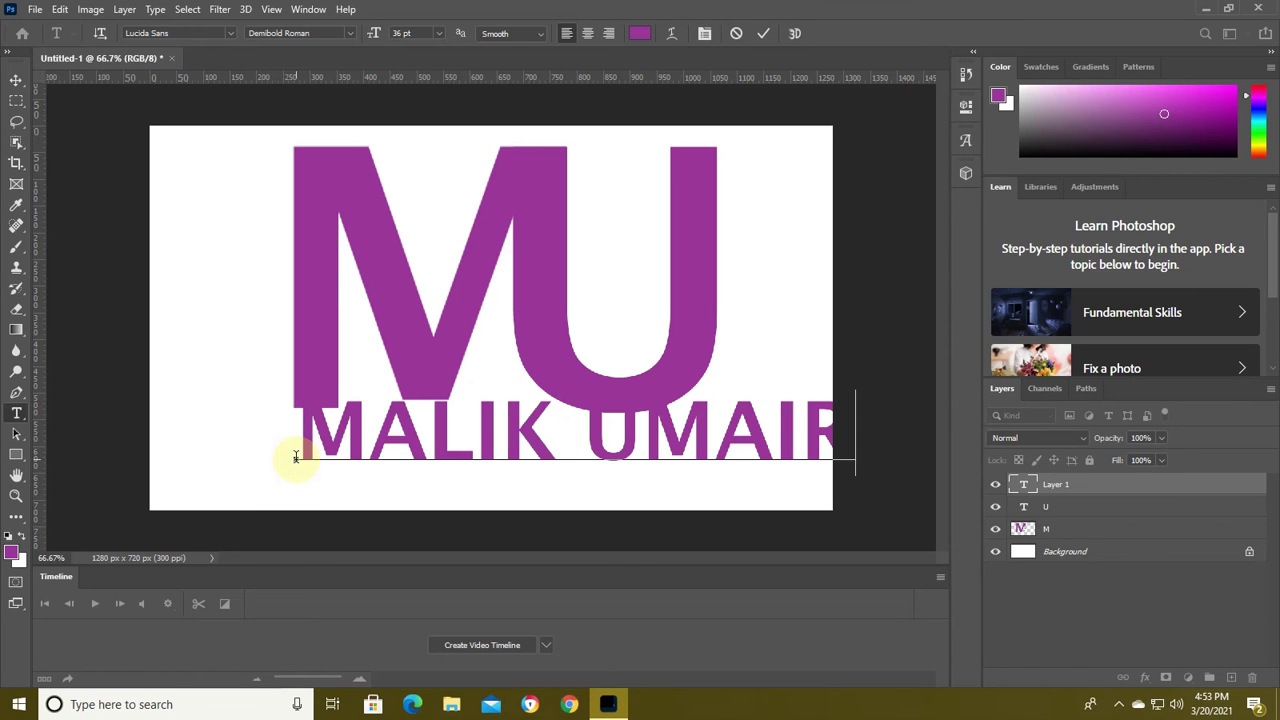
key(ctrl+a)
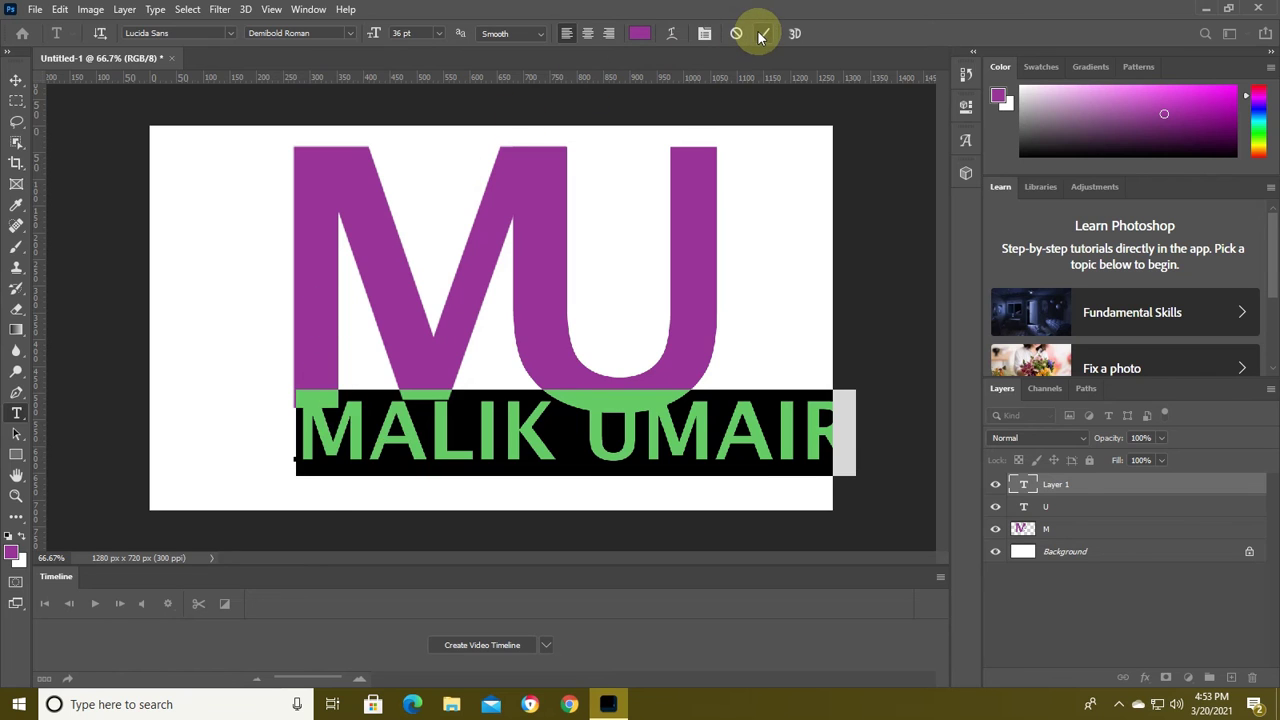
click(760, 36)
click(624, 452)
key(ctrl+a)
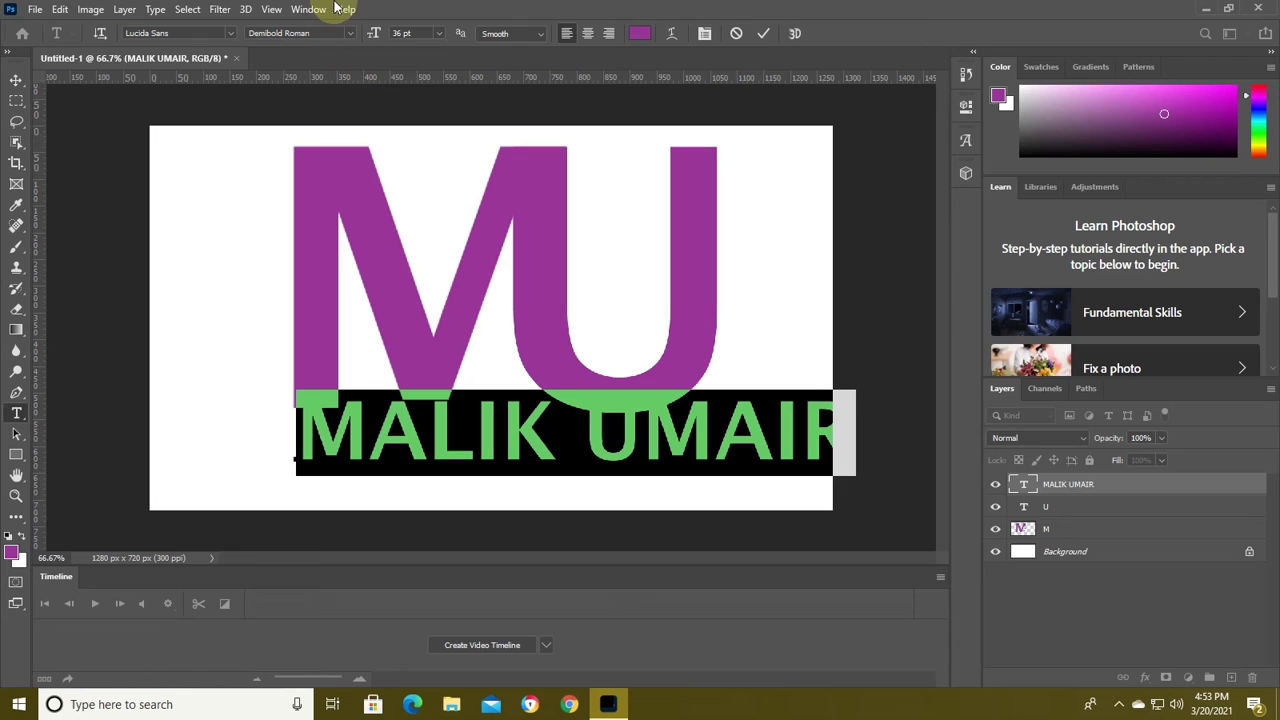
Set the name text's font size to 30 pt, after briefly trying 18 pt.
click(438, 33)
click(422, 163)
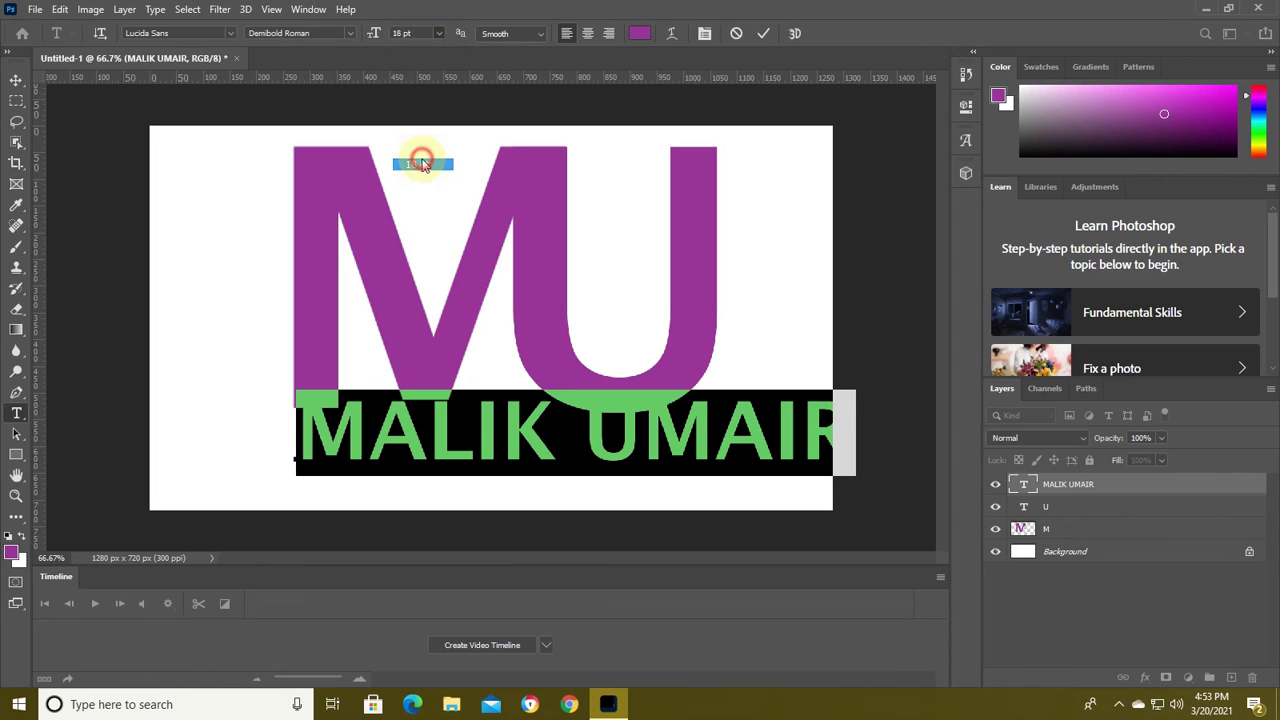
click(440, 33)
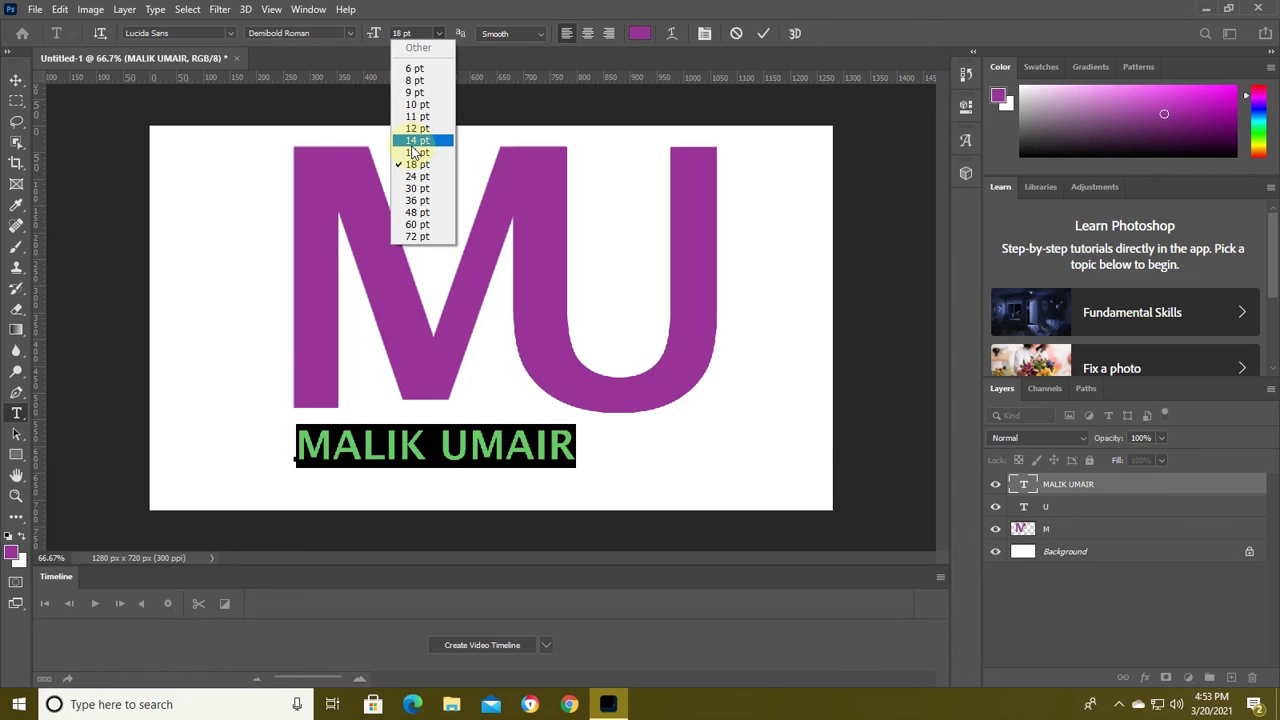
click(411, 188)
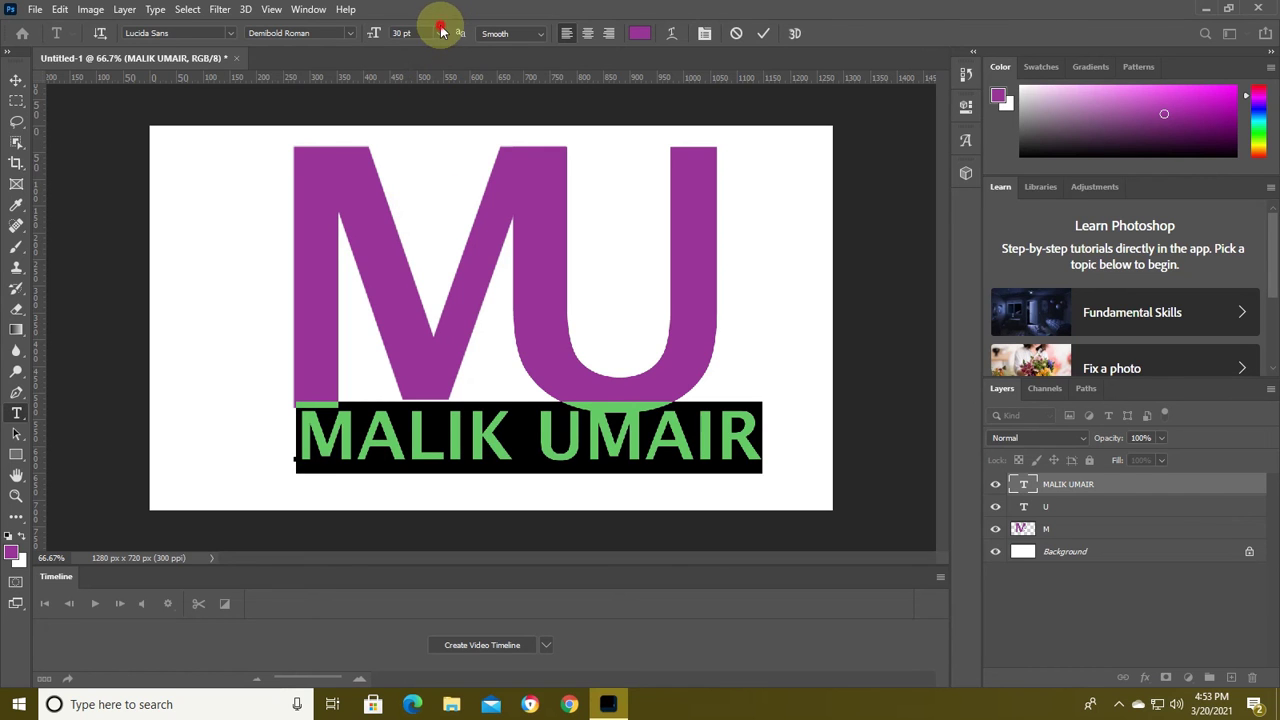
click(763, 33)
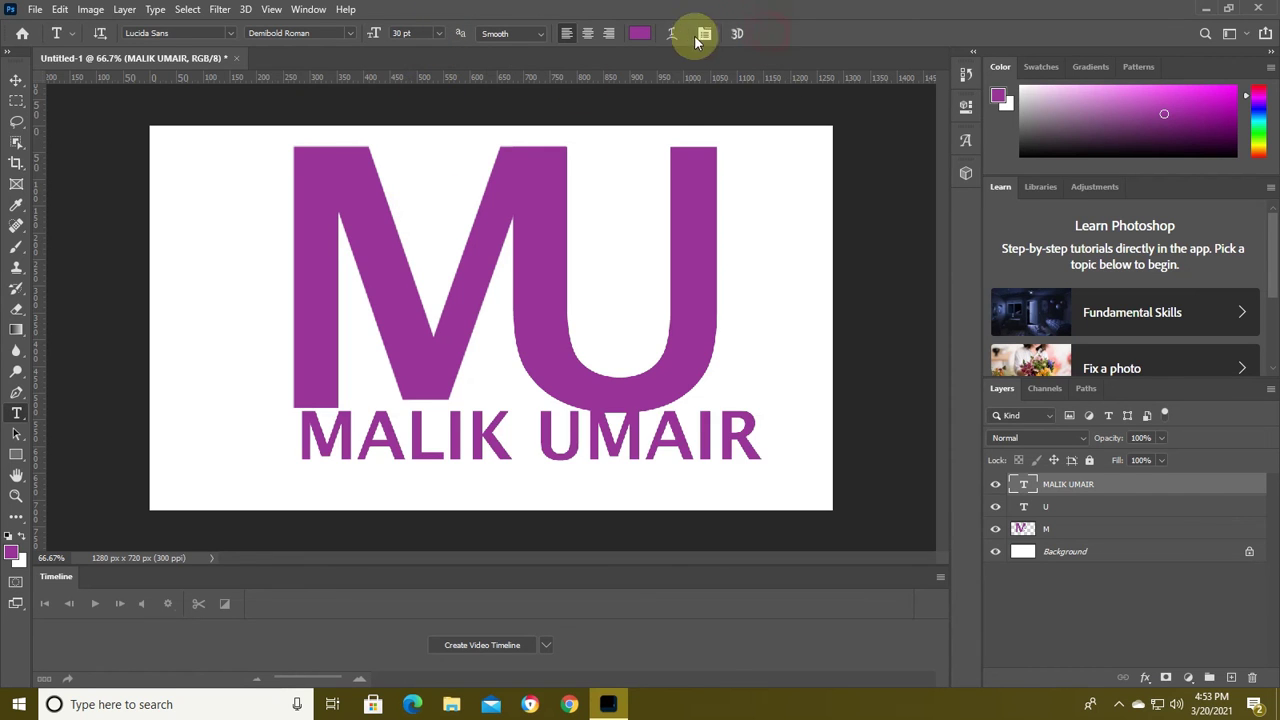
click(15, 80)
click(398, 452)
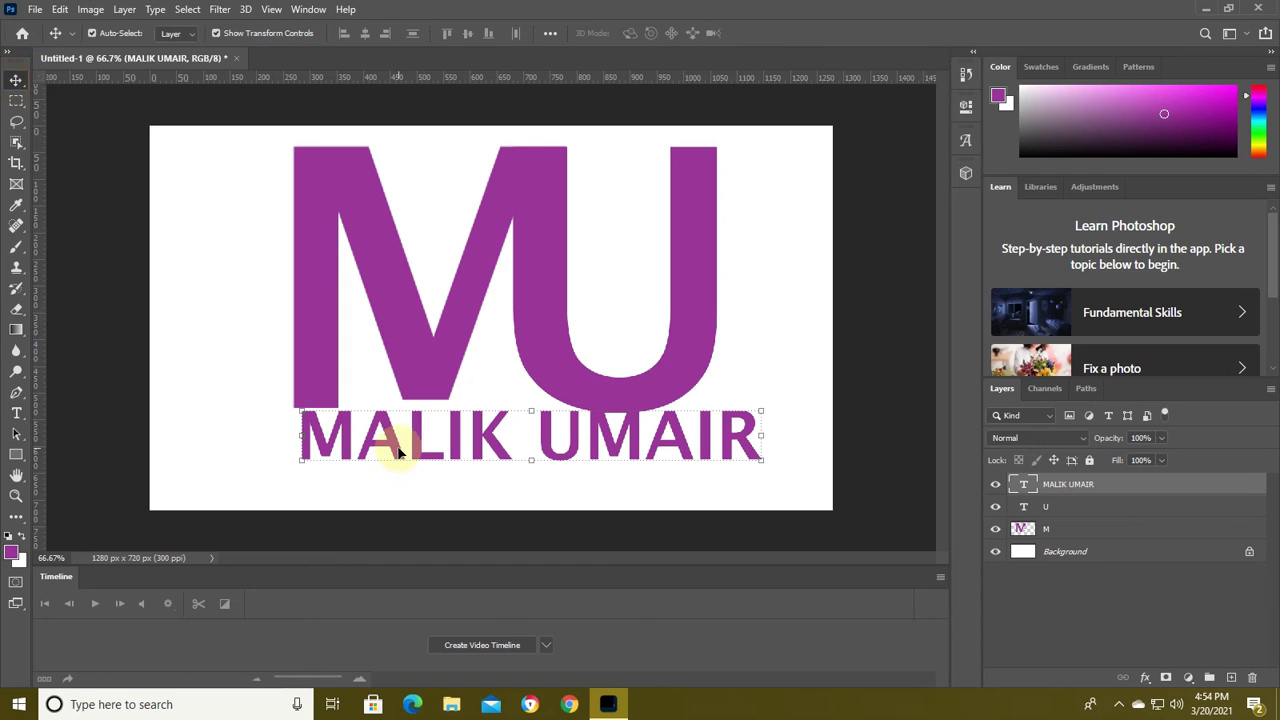
Nudge the MALIK UMAIR text into place under the MU monogram, cancelling the trial enlargement.
drag(418, 457, 410, 460)
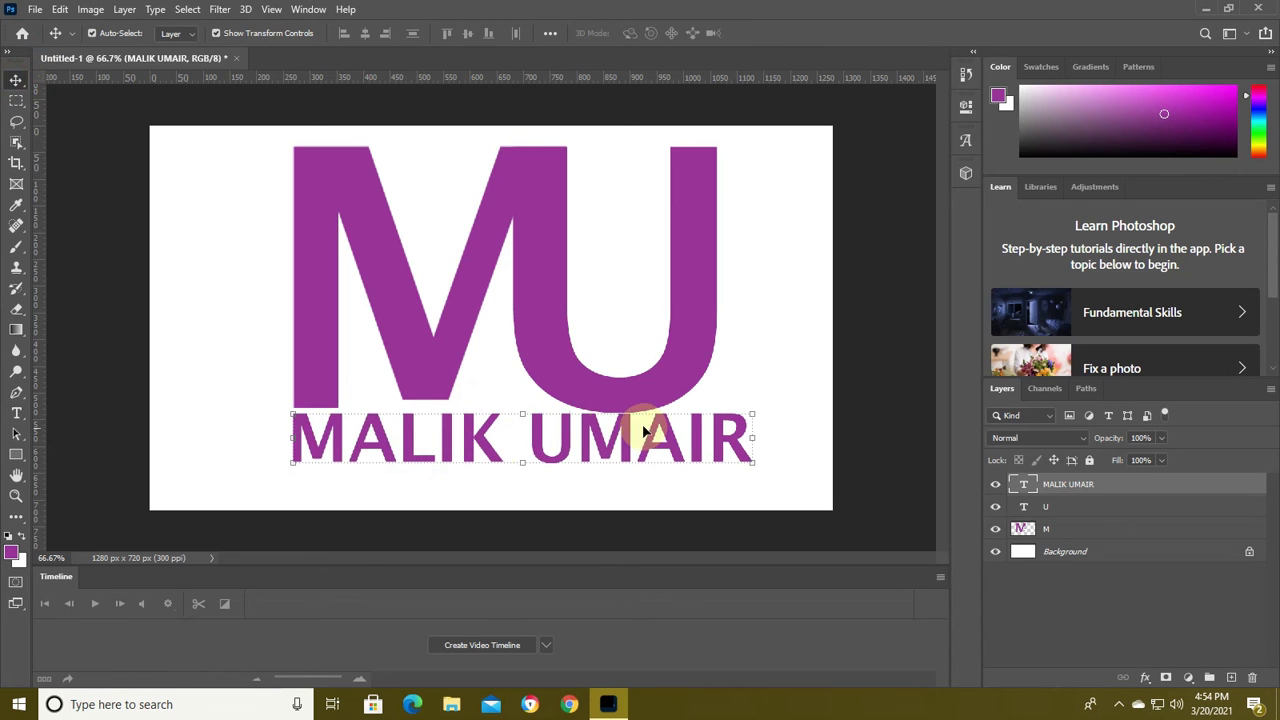
drag(750, 413, 667, 449)
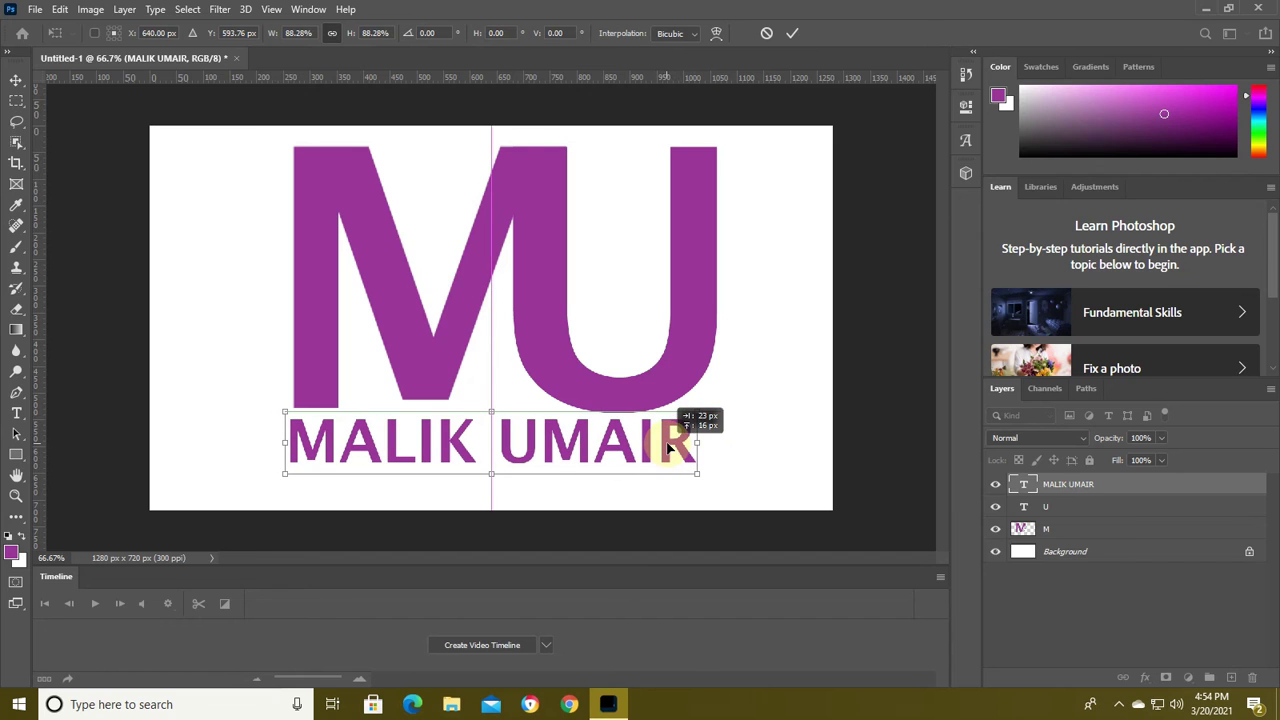
drag(668, 447, 668, 447)
key(Right)
key(Right)
key(Right)
key(Up)
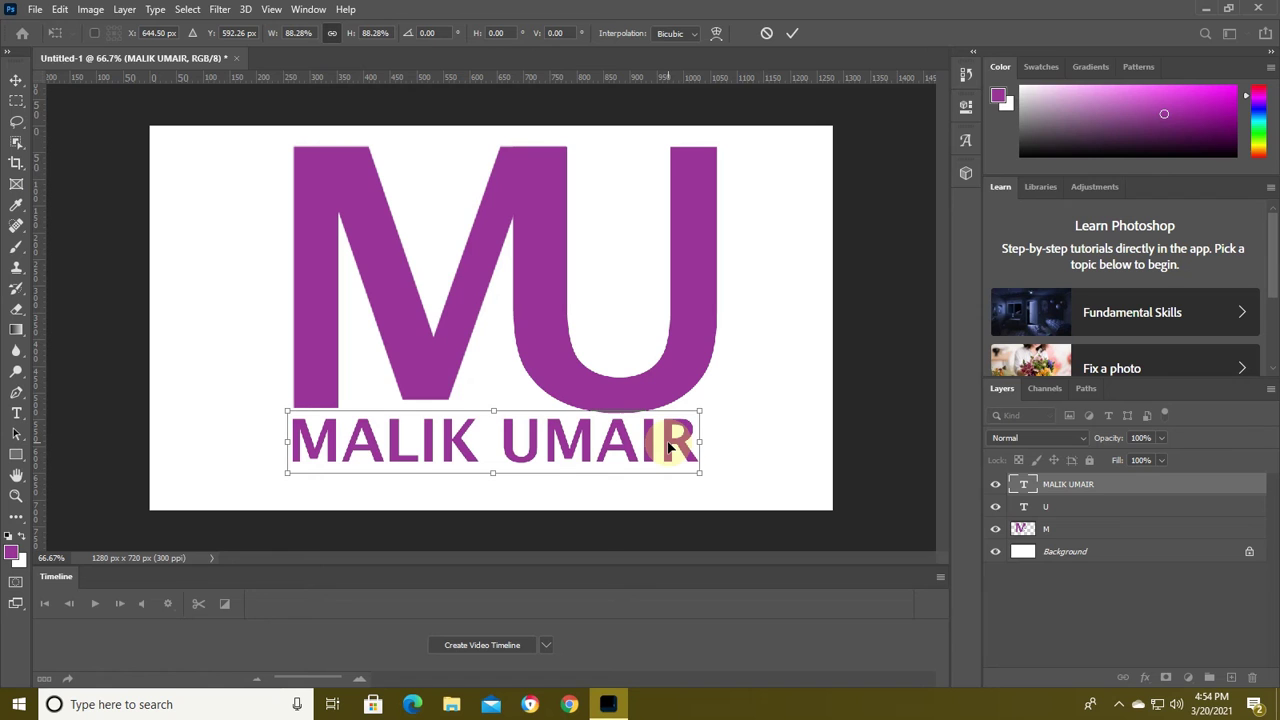
key(Right)
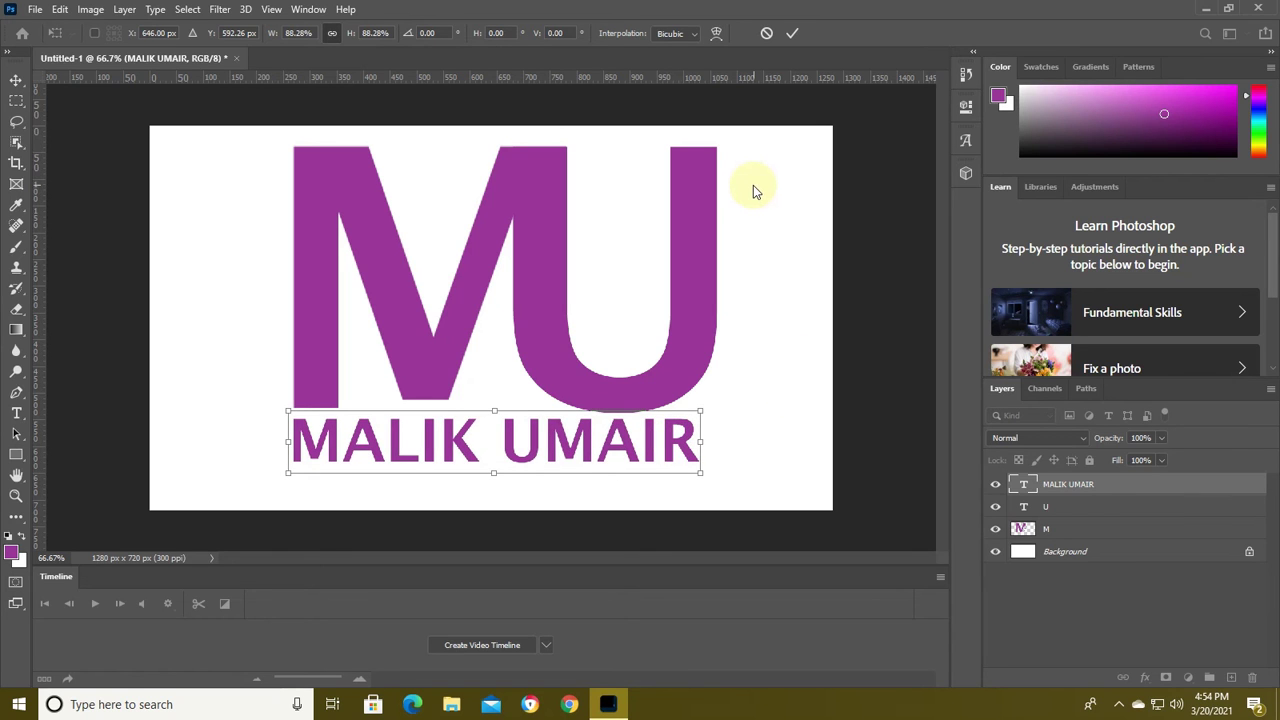
click(766, 33)
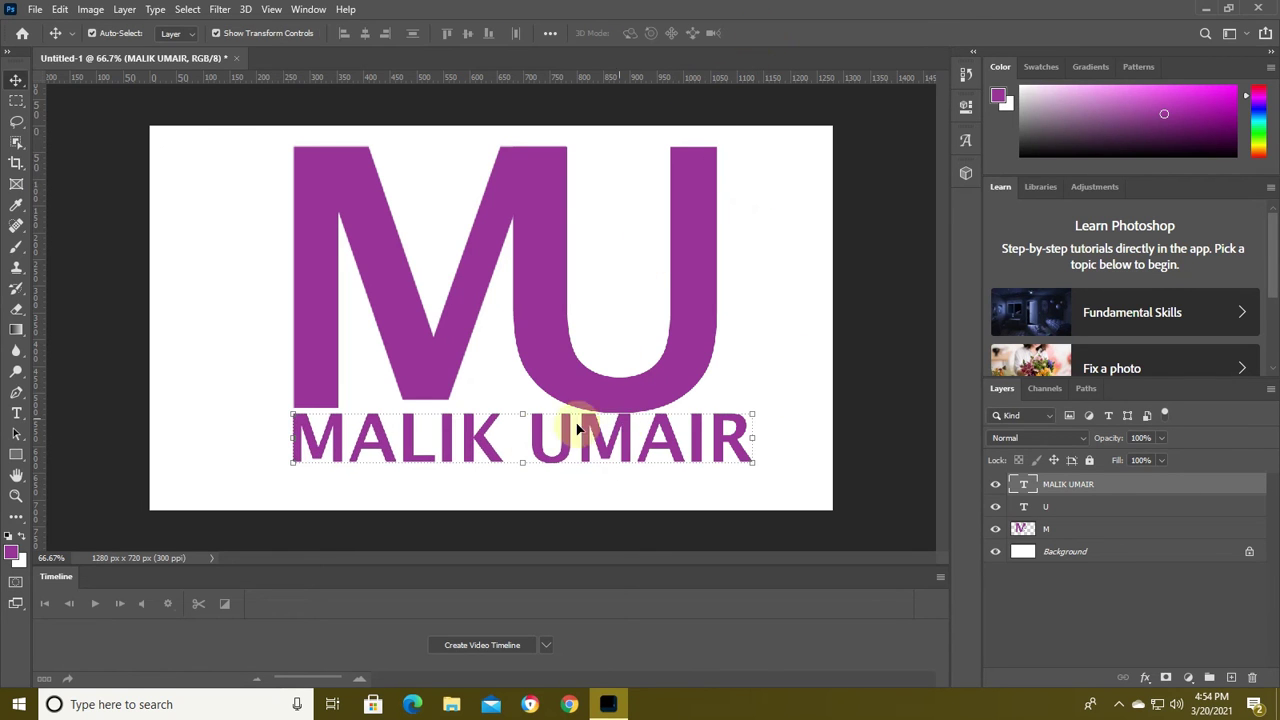
key(ctrl+t)
drag(752, 413, 711, 420)
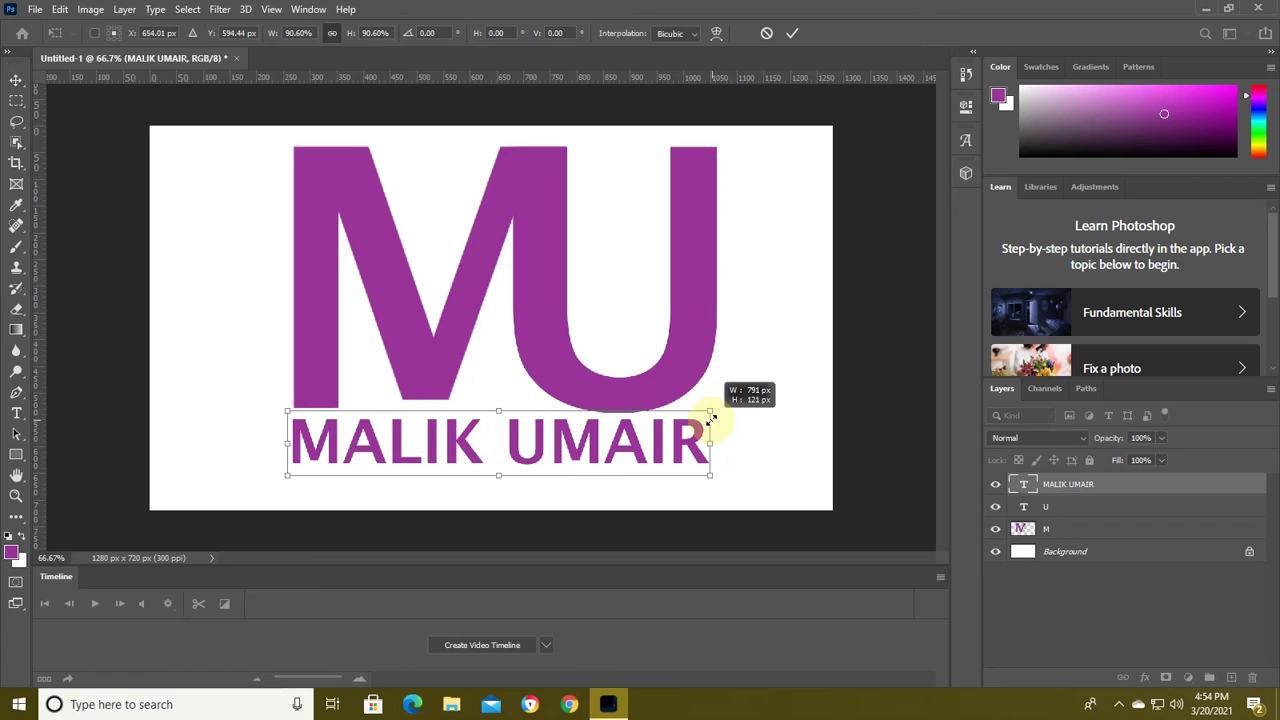
click(792, 33)
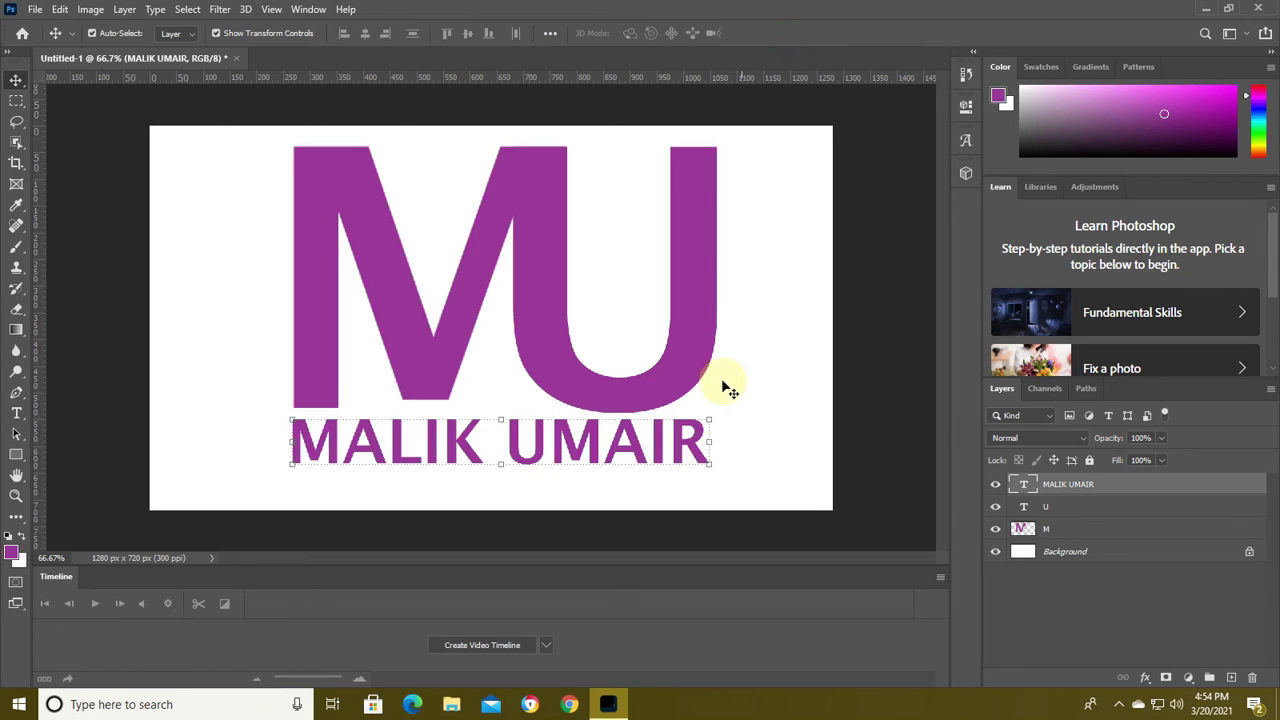
click(782, 441)
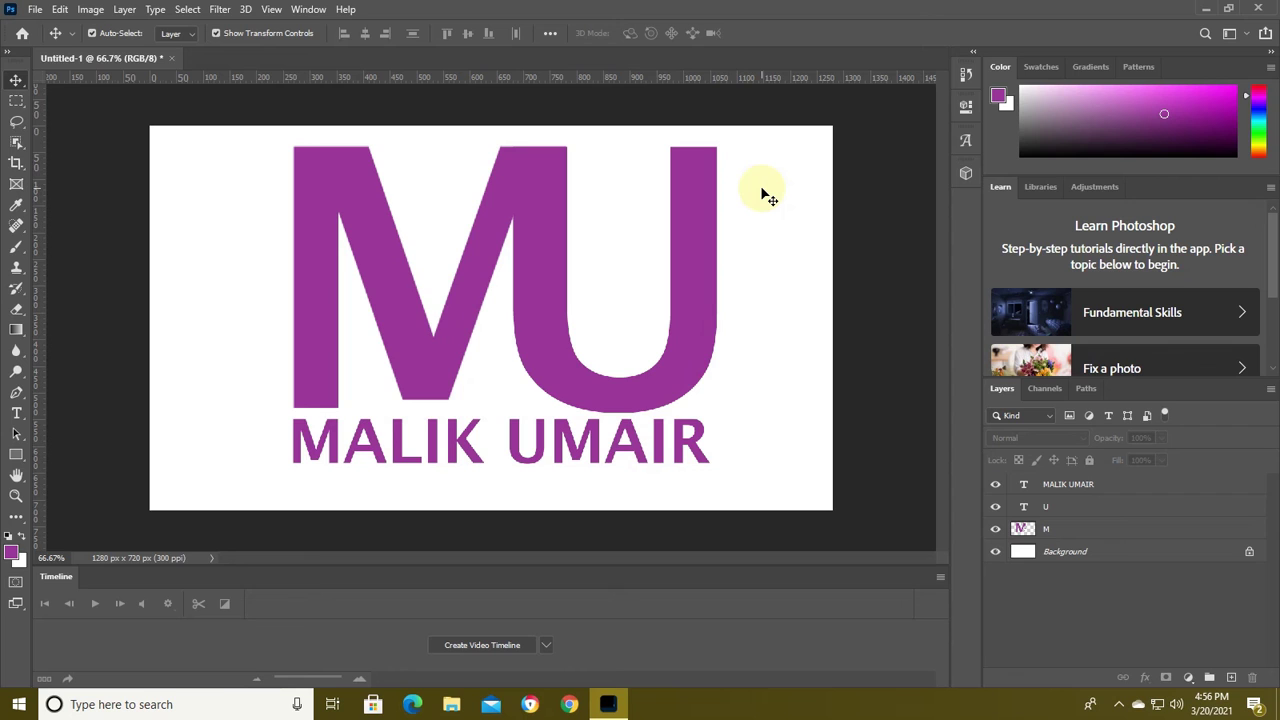
Switch the foreground colour from purple to a near-black dark grey in the Color panel.
click(597, 456)
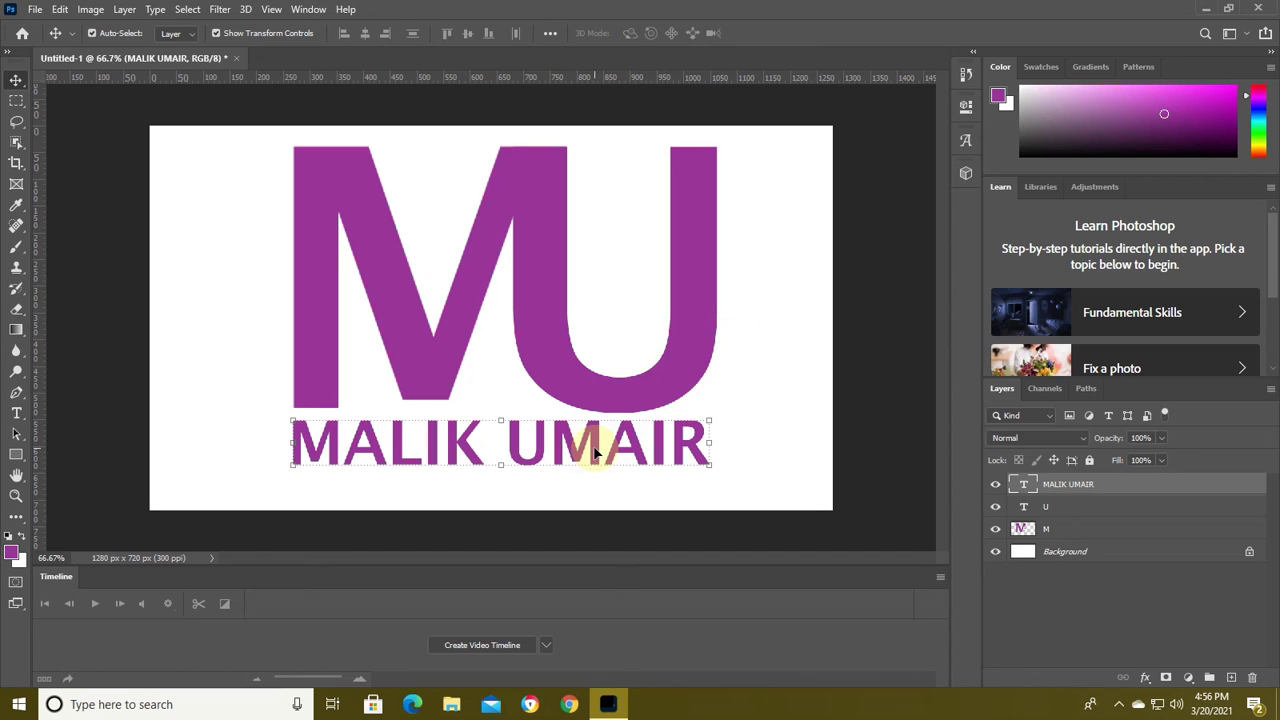
click(791, 302)
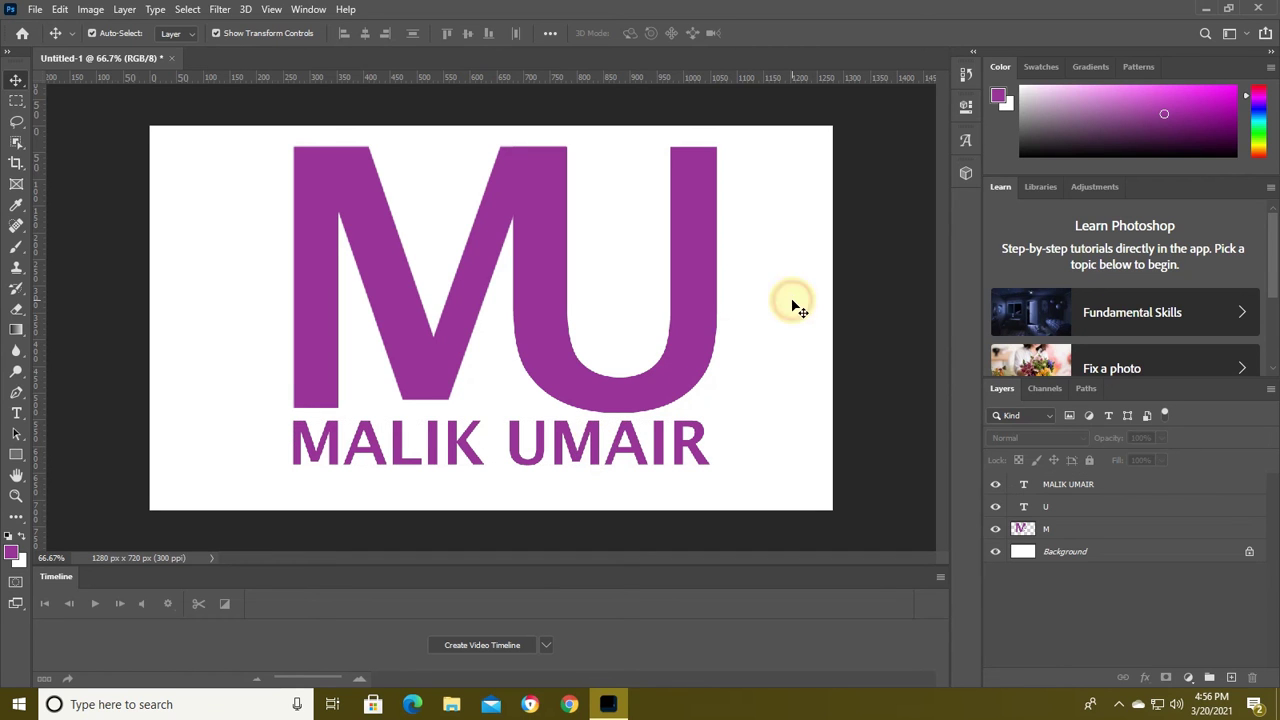
click(660, 457)
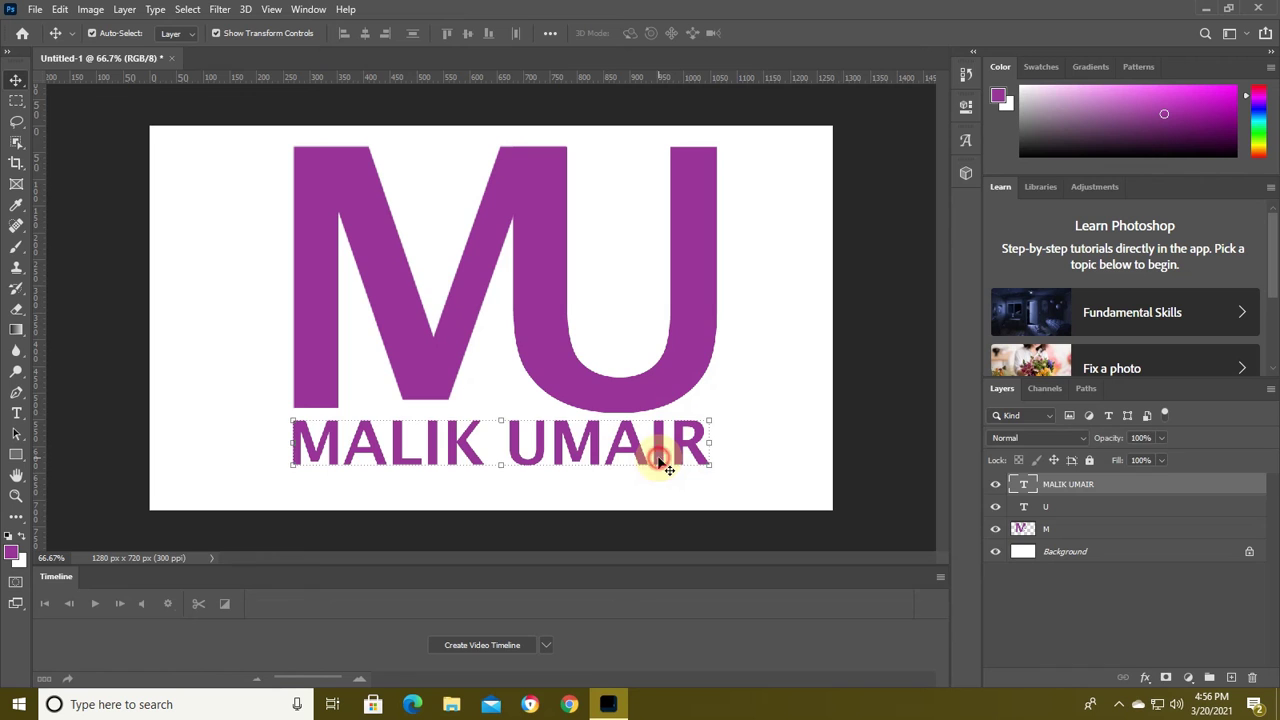
click(795, 276)
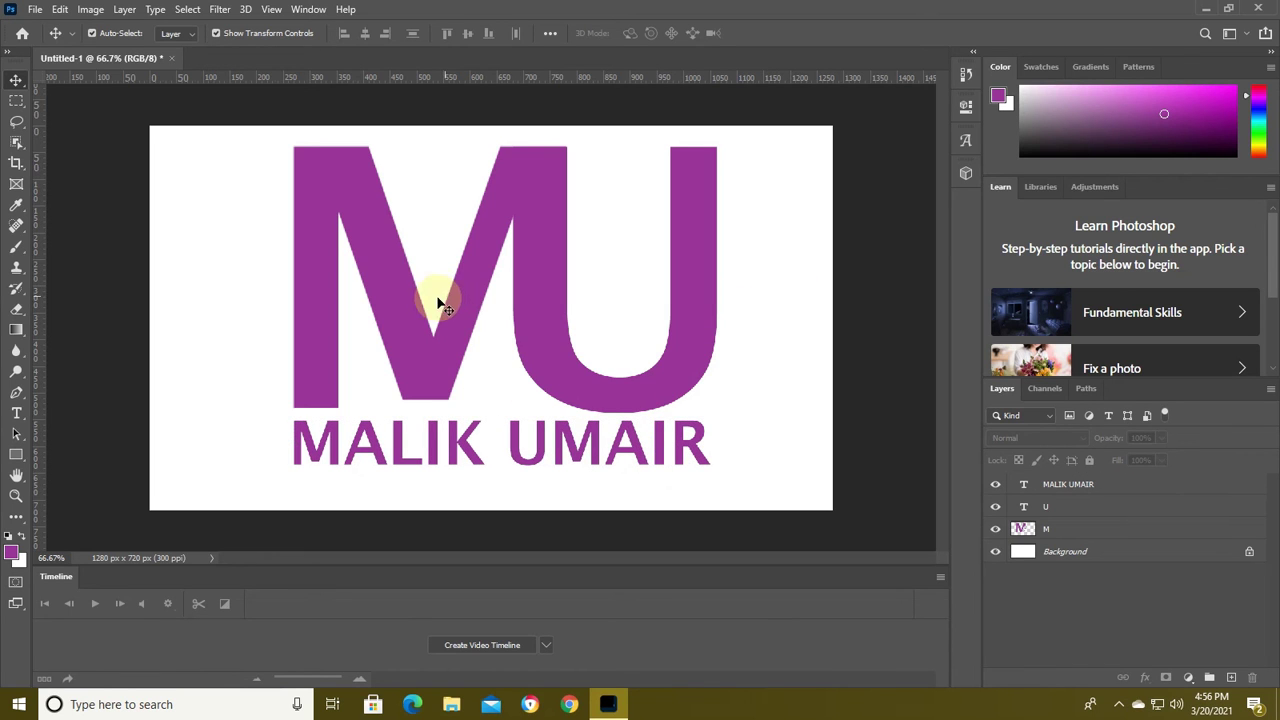
click(397, 314)
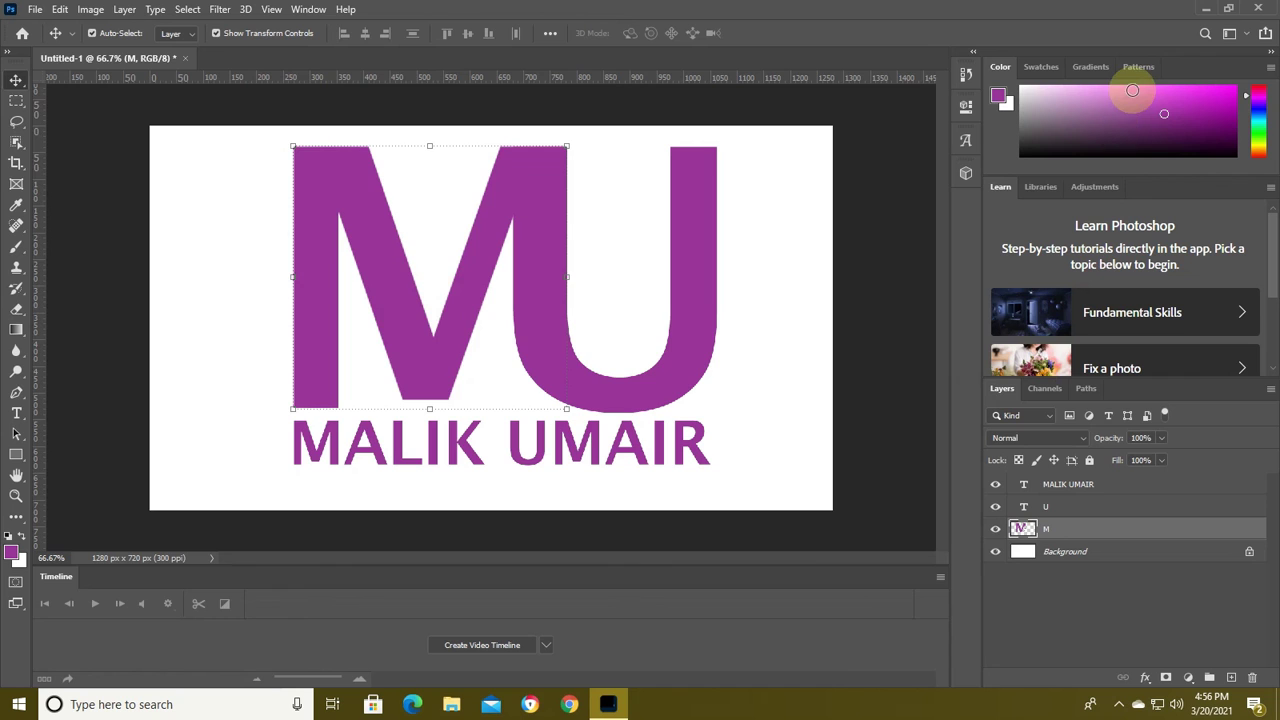
click(1132, 90)
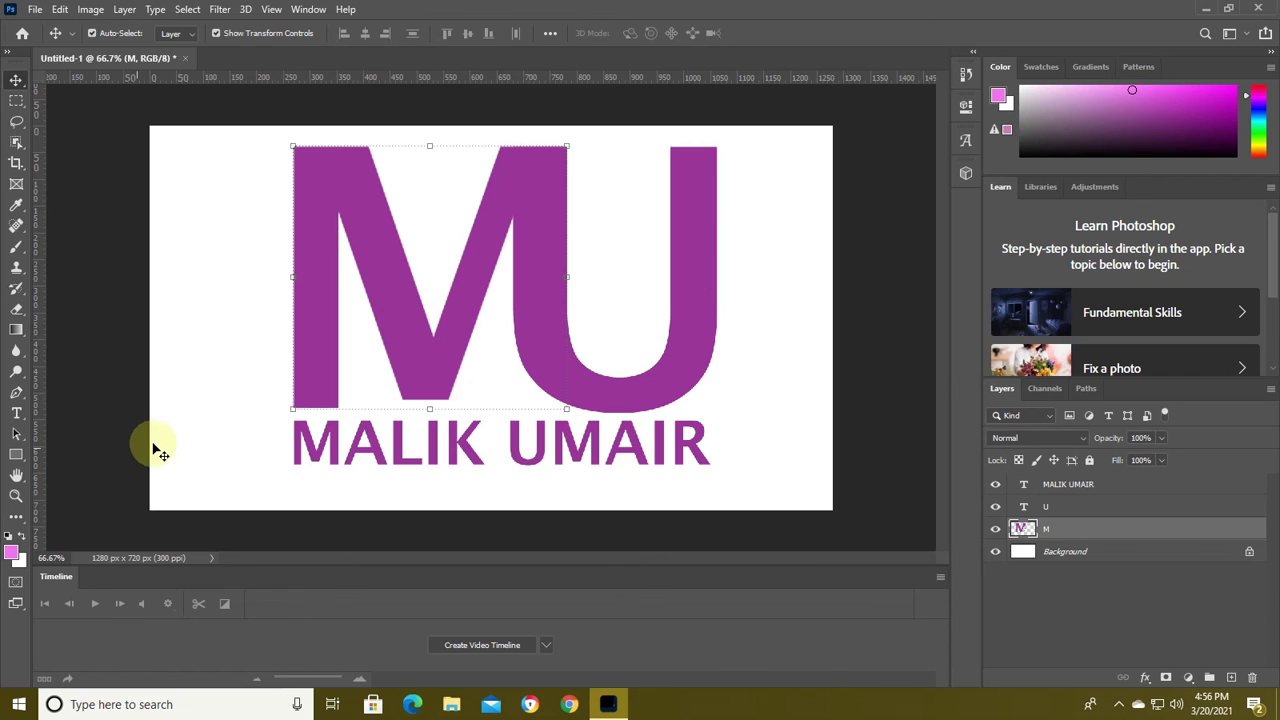
click(1046, 135)
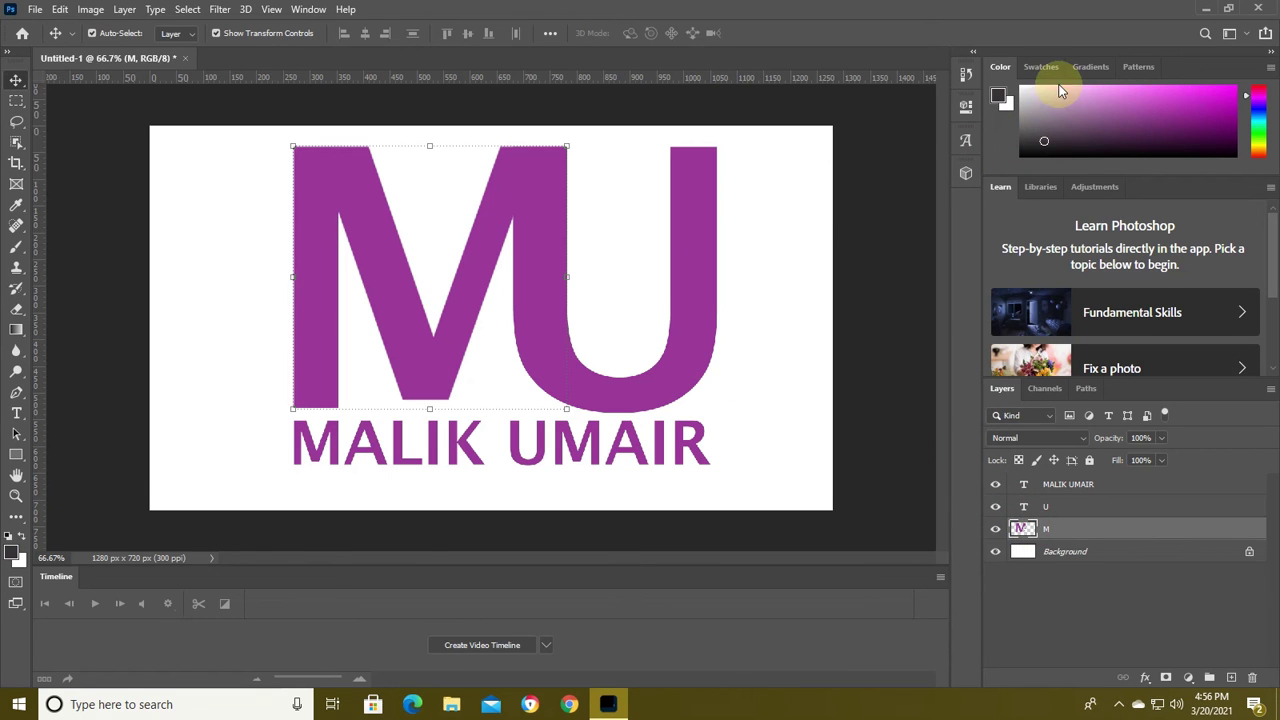
click(160, 192)
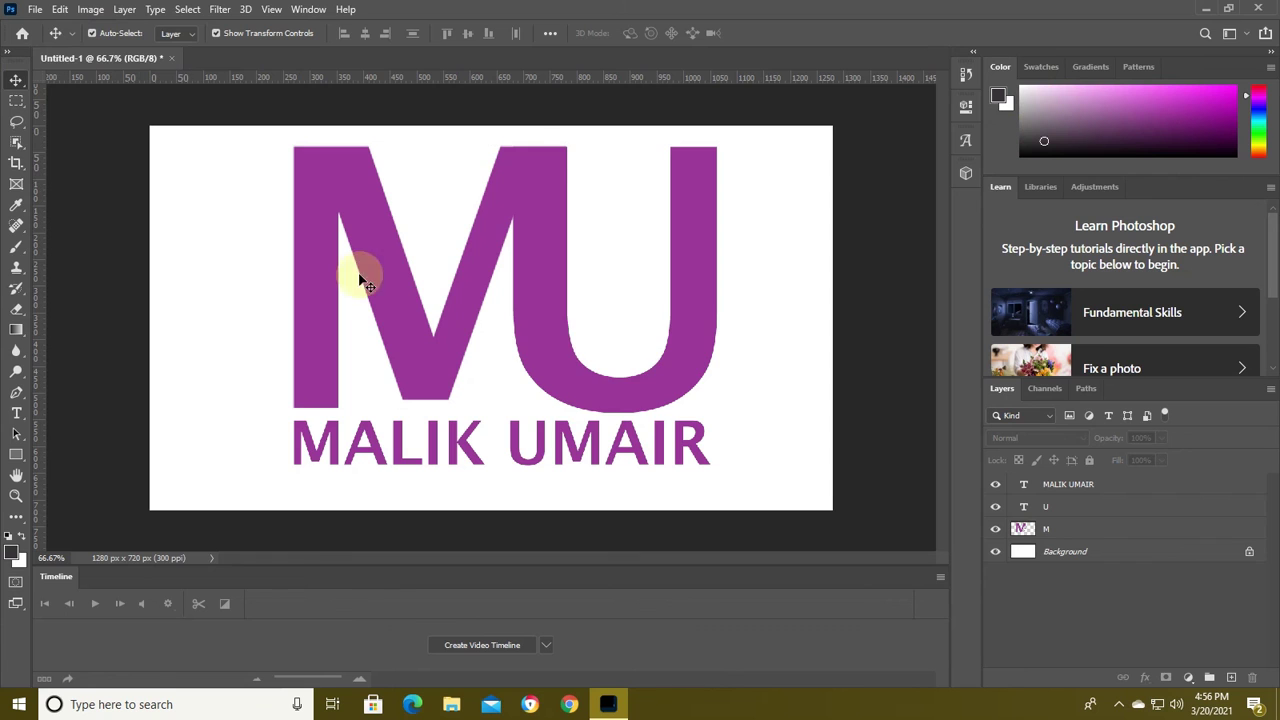
Recolour the U text to the M's purple in the Color Picker and commit.
double_click(687, 371)
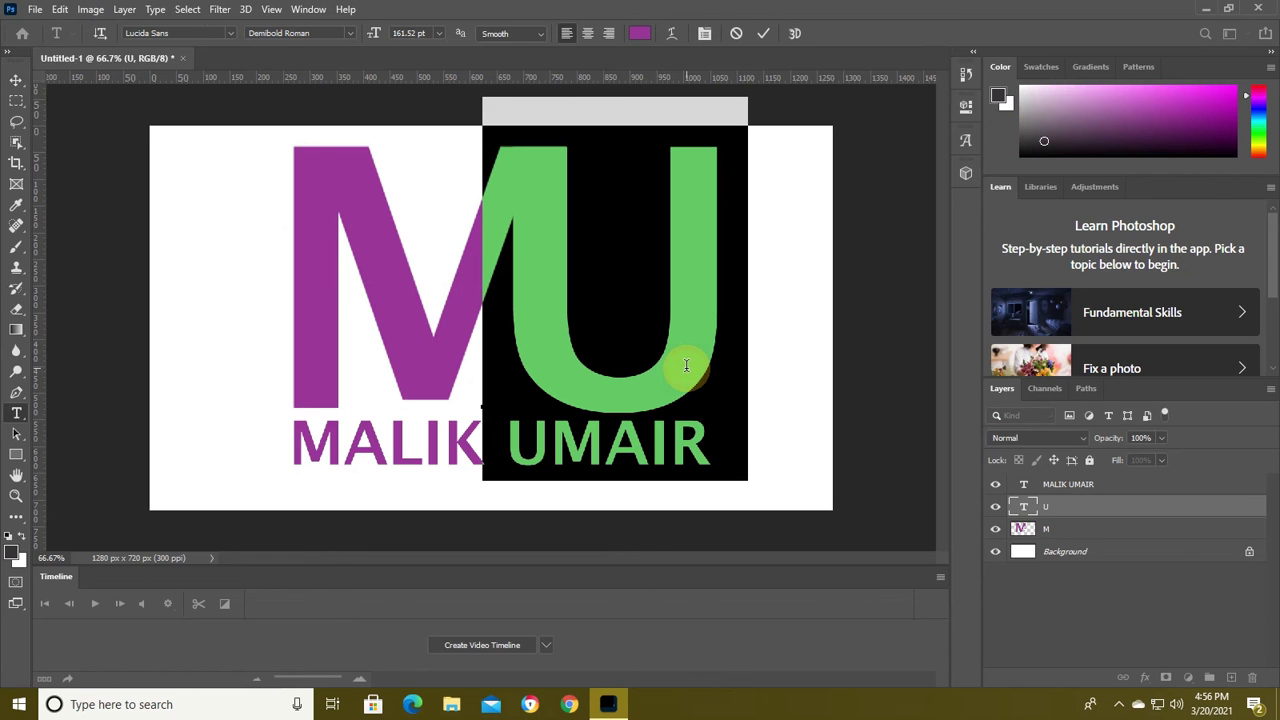
click(457, 320)
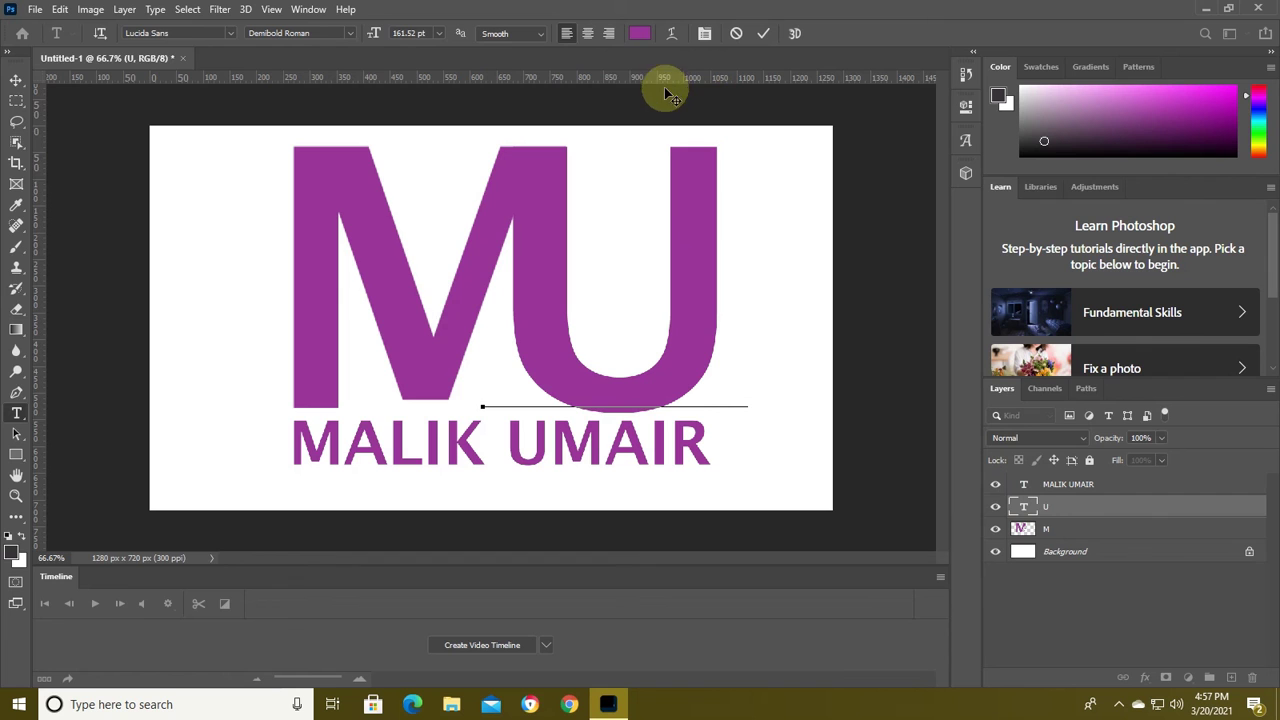
click(16, 79)
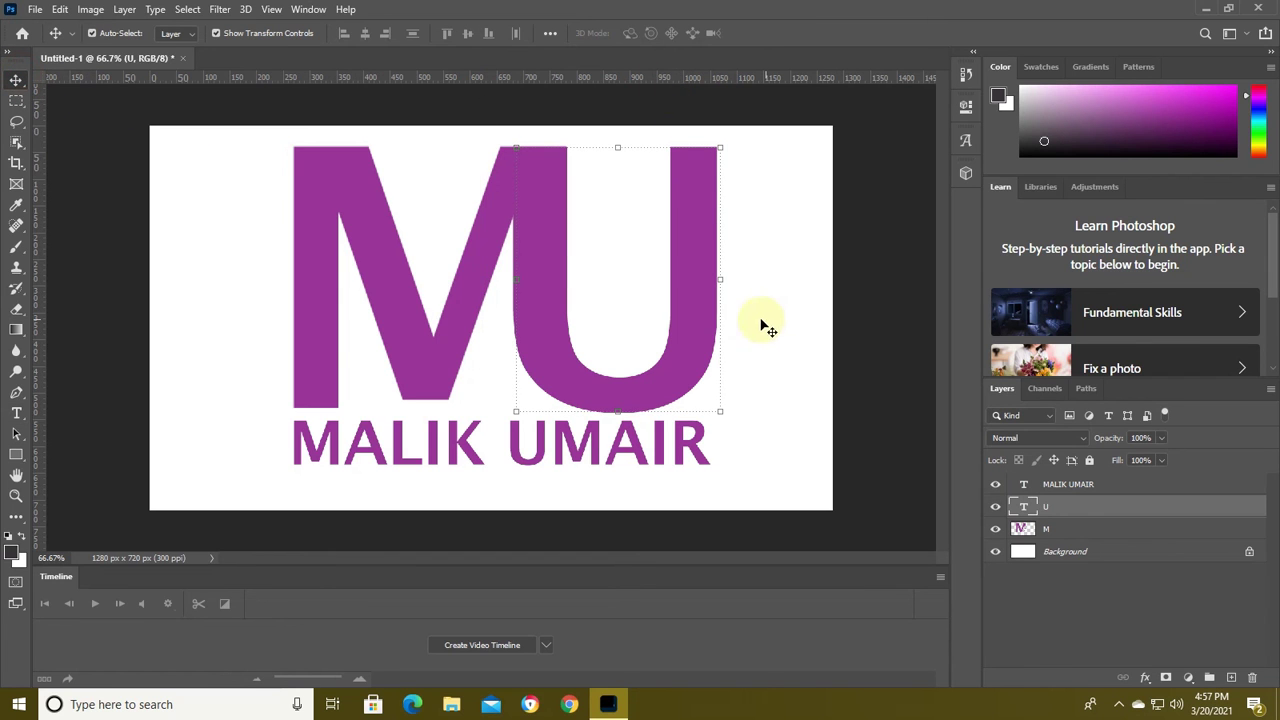
double_click(712, 322)
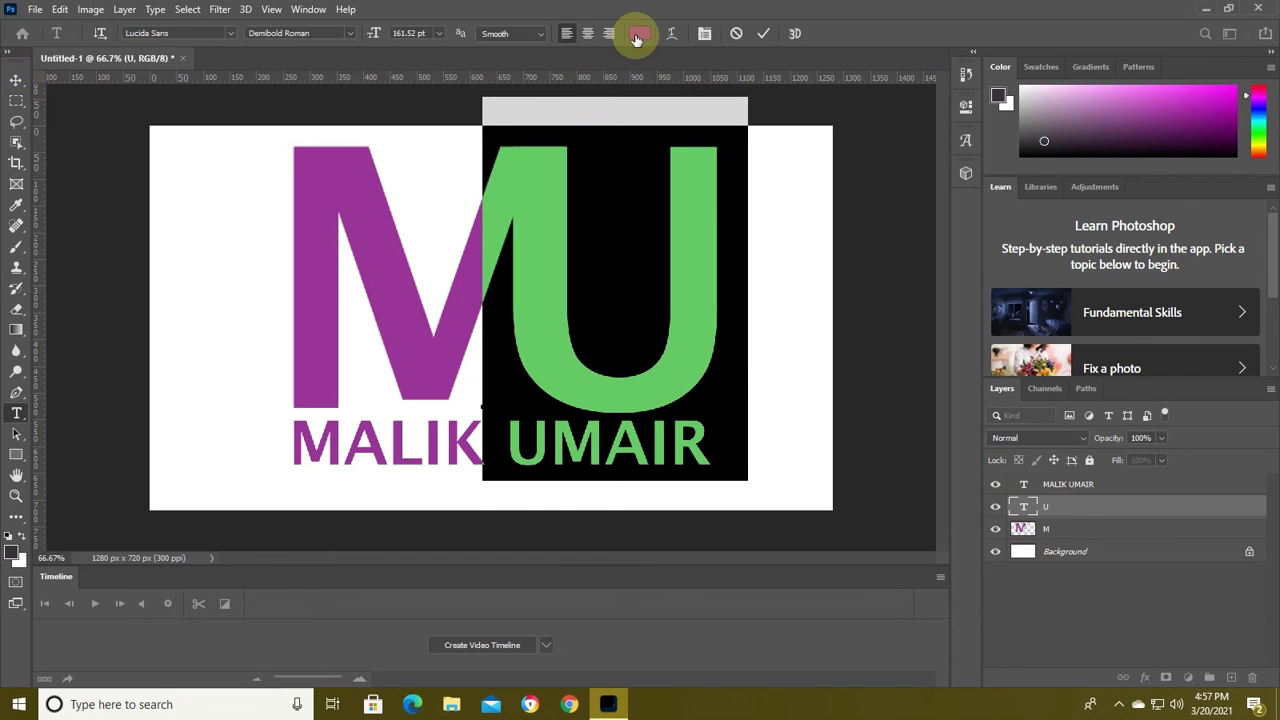
click(636, 33)
mouse_move(943, 402)
mouse_down()
mouse_move(885, 496)
mouse_move(859, 430)
mouse_move(864, 336)
mouse_up()
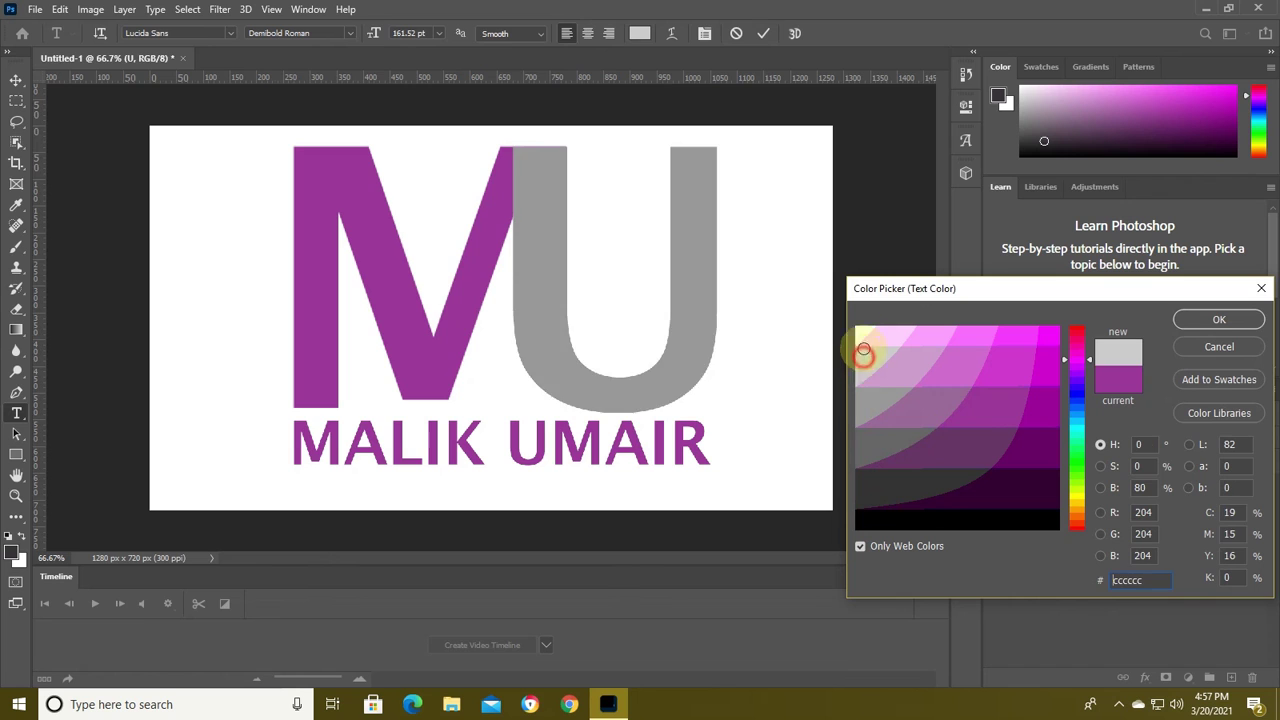
drag(864, 336, 1013, 360)
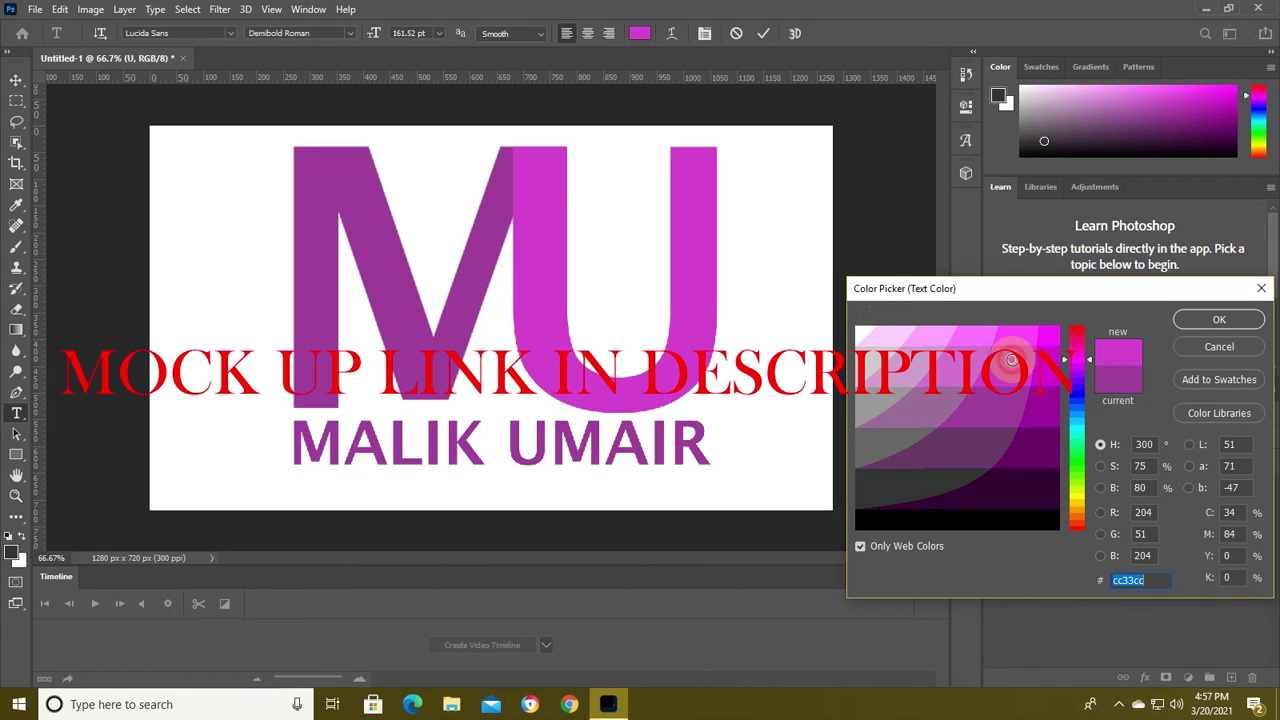
click(1219, 320)
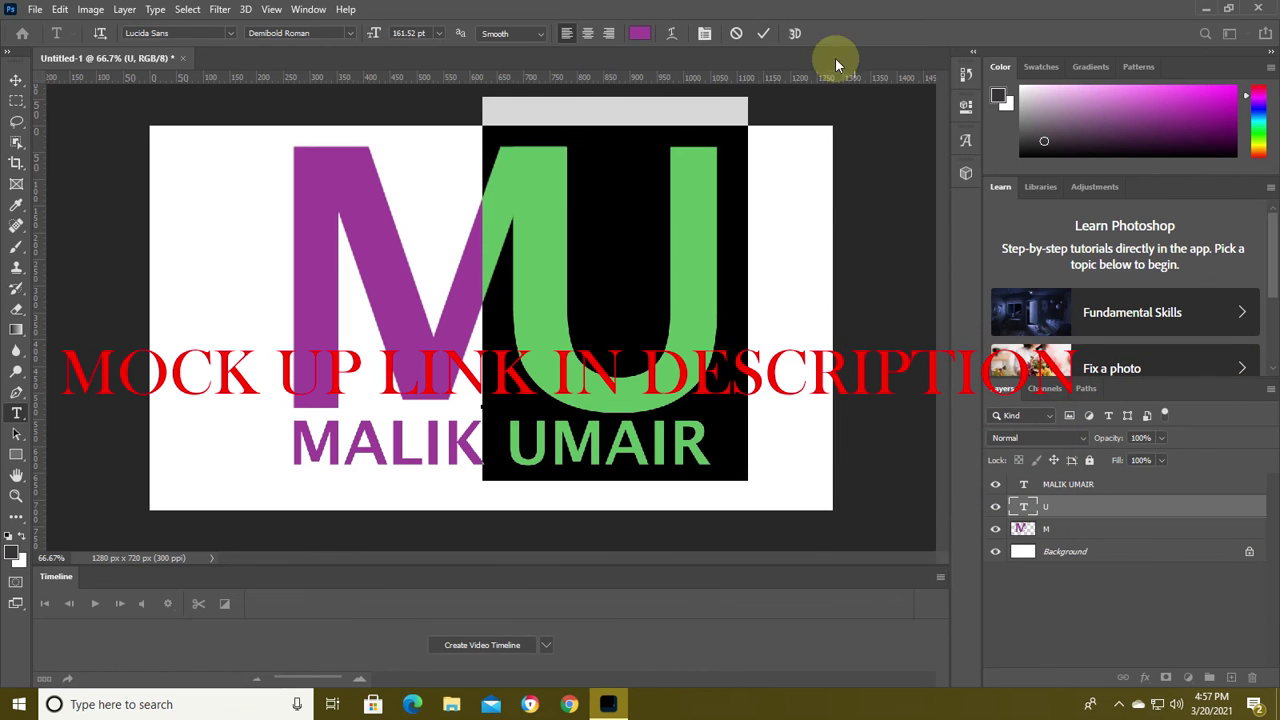
click(765, 35)
key(v)
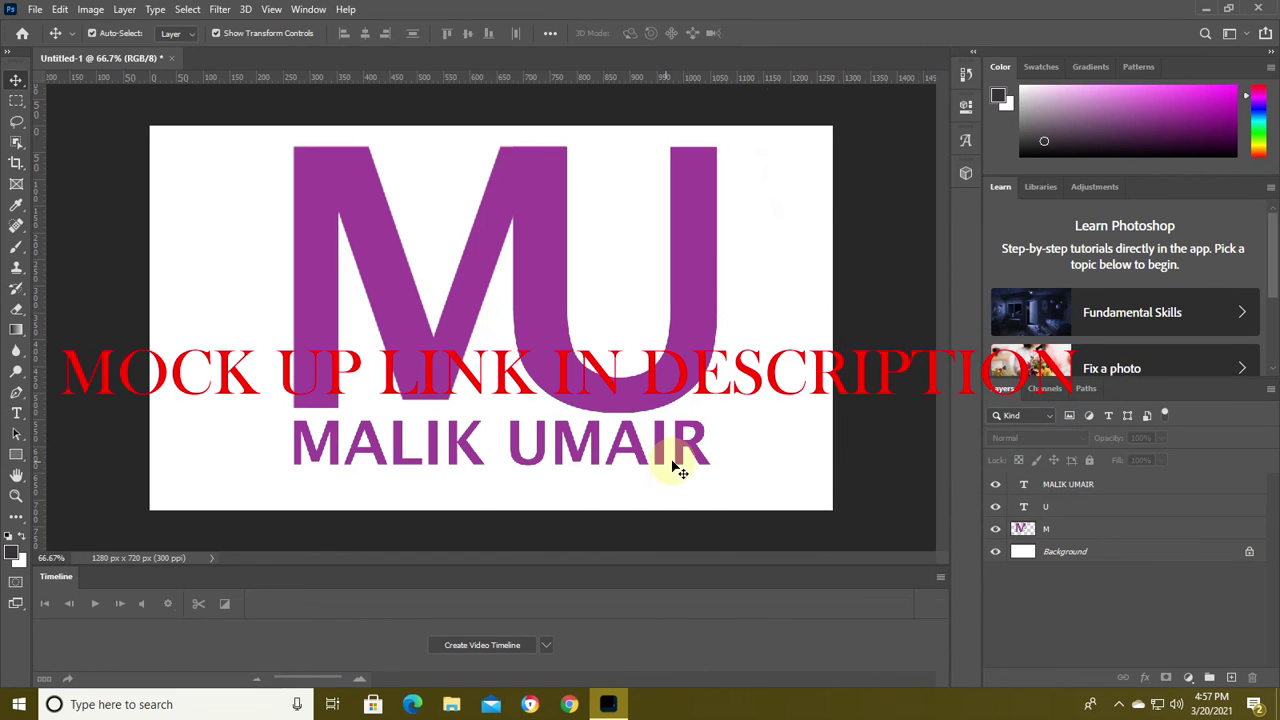
click(683, 457)
double_click(683, 457)
click(640, 33)
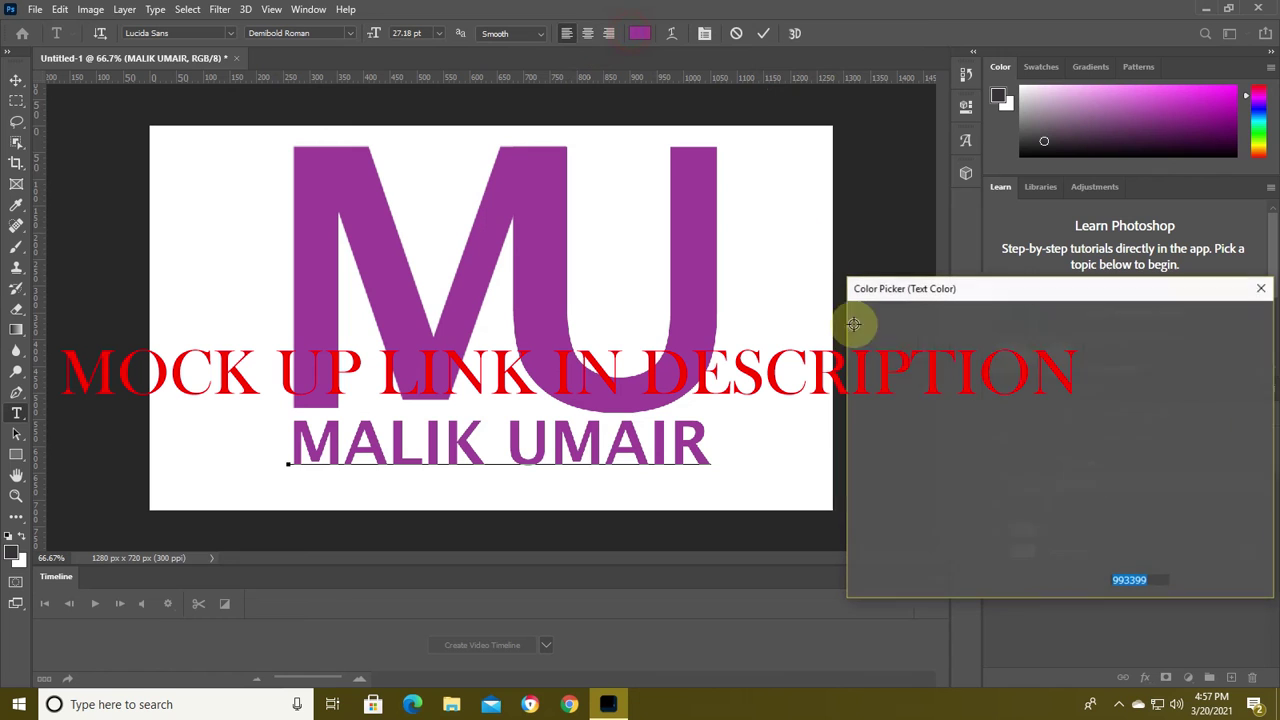
click(1076, 429)
mouse_move(1040, 400)
mouse_down()
mouse_move(1034, 351)
mouse_move(1057, 331)
mouse_up()
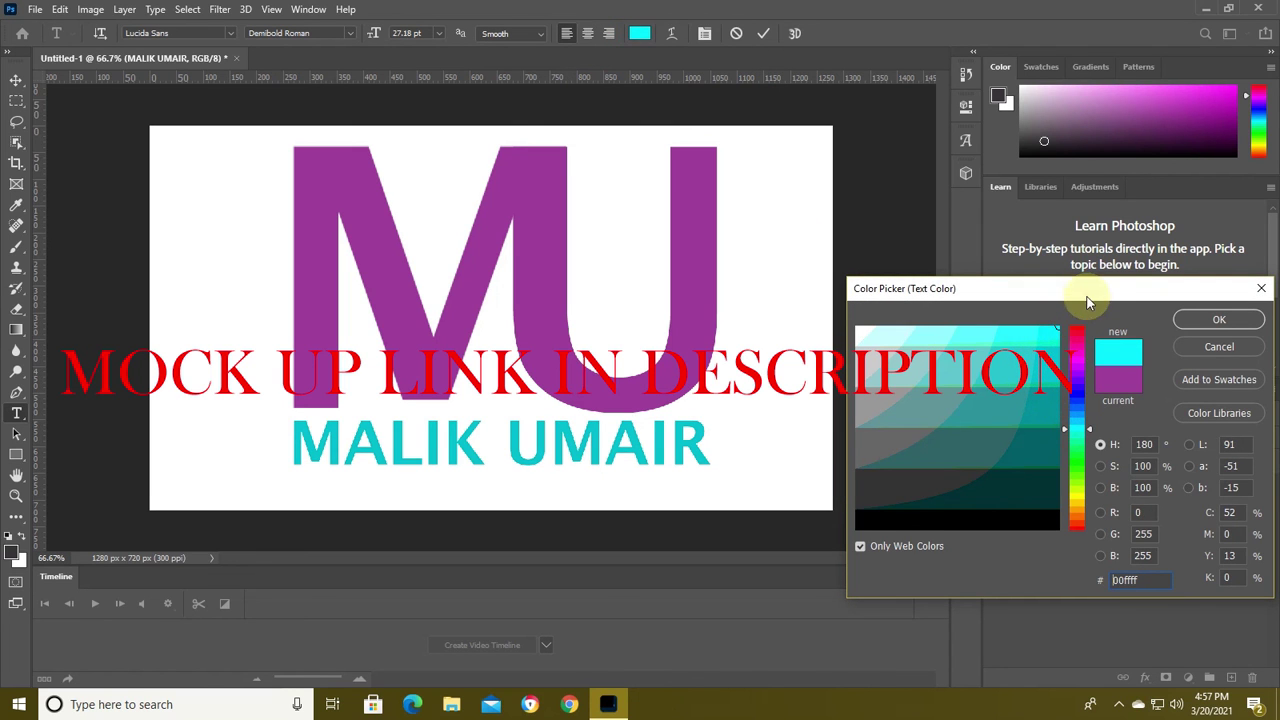
drag(1080, 400, 1078, 428)
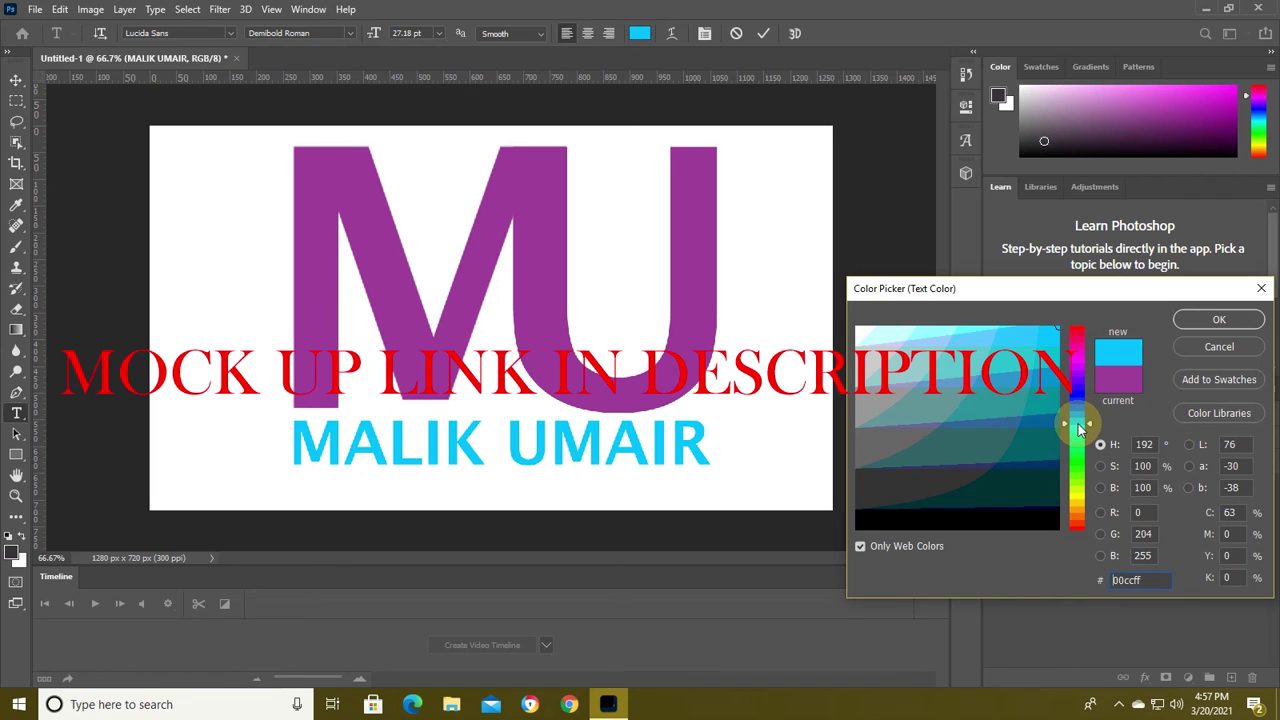
click(1219, 319)
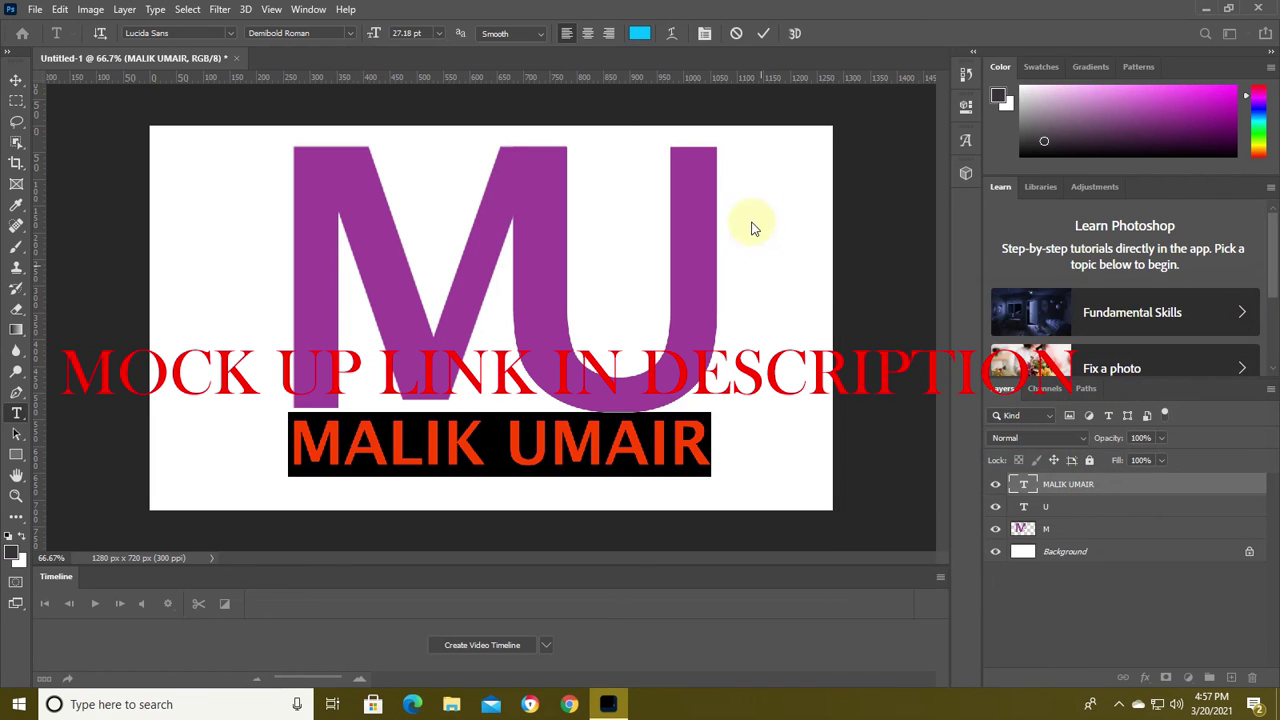
click(763, 34)
key(v)
click(828, 224)
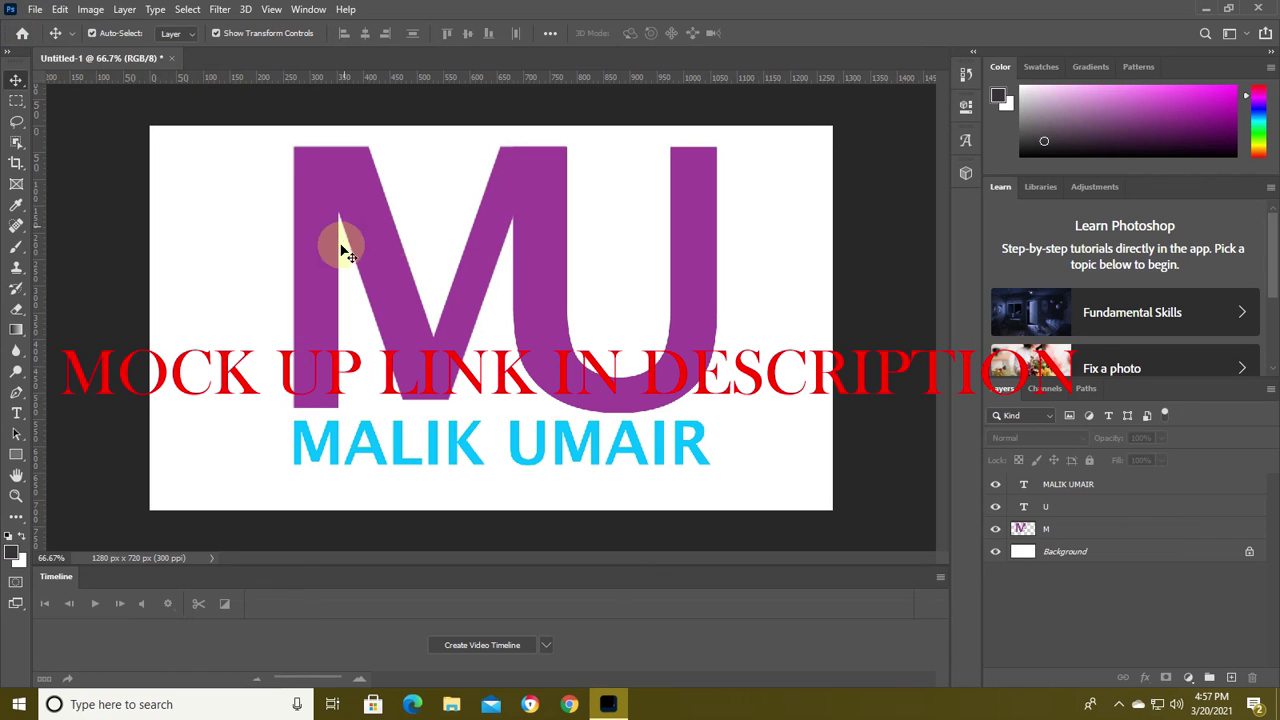
Open 386.psd, then open its logo smart object contents, Riandra.psb.
click(33, 11)
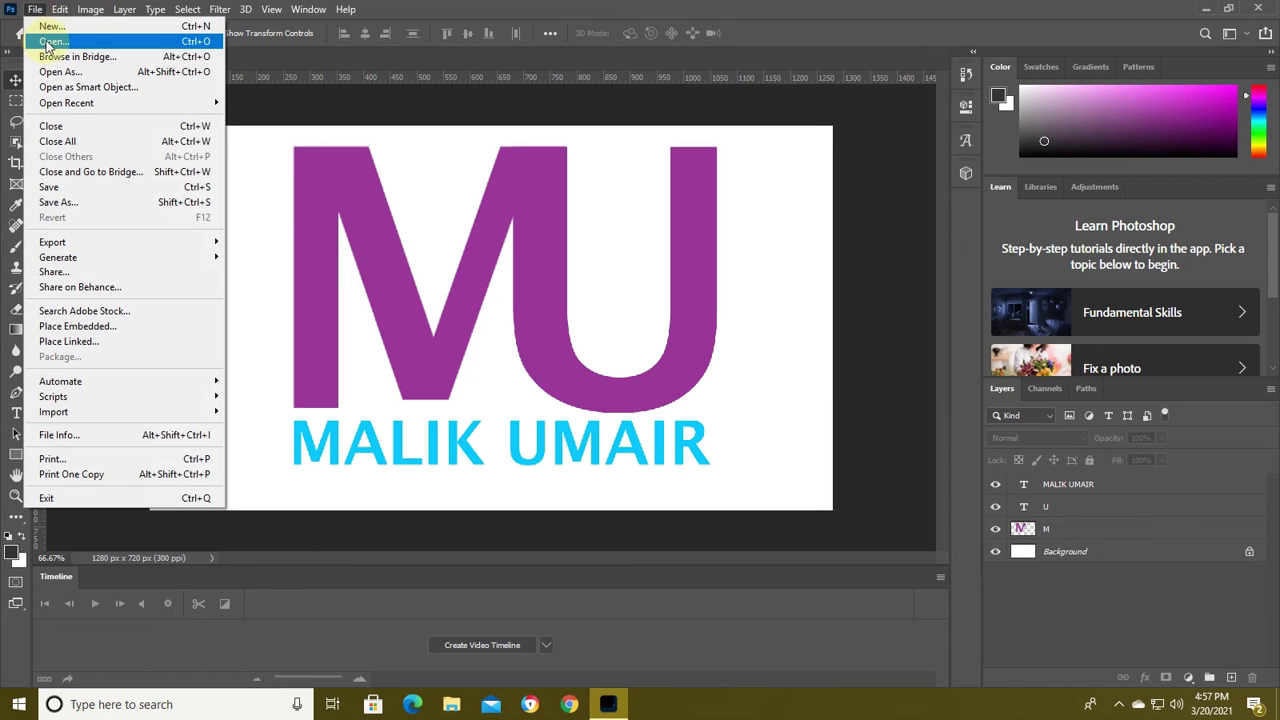
click(52, 42)
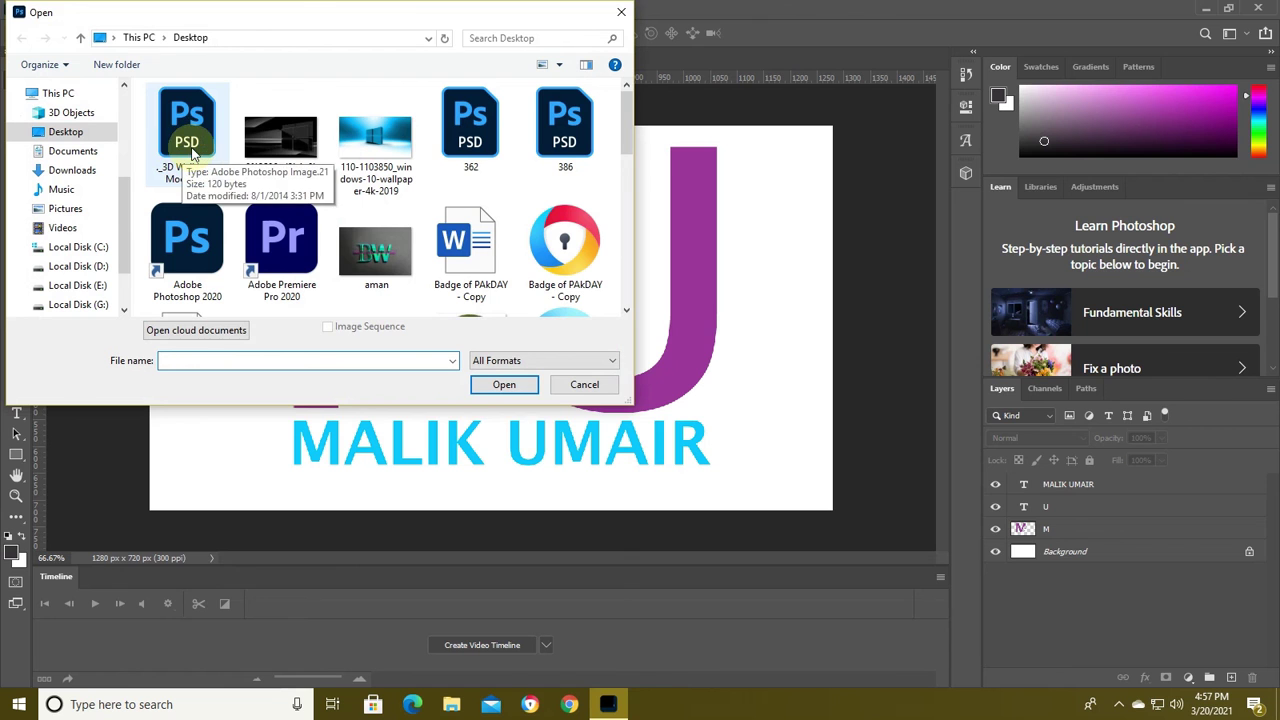
double_click(563, 143)
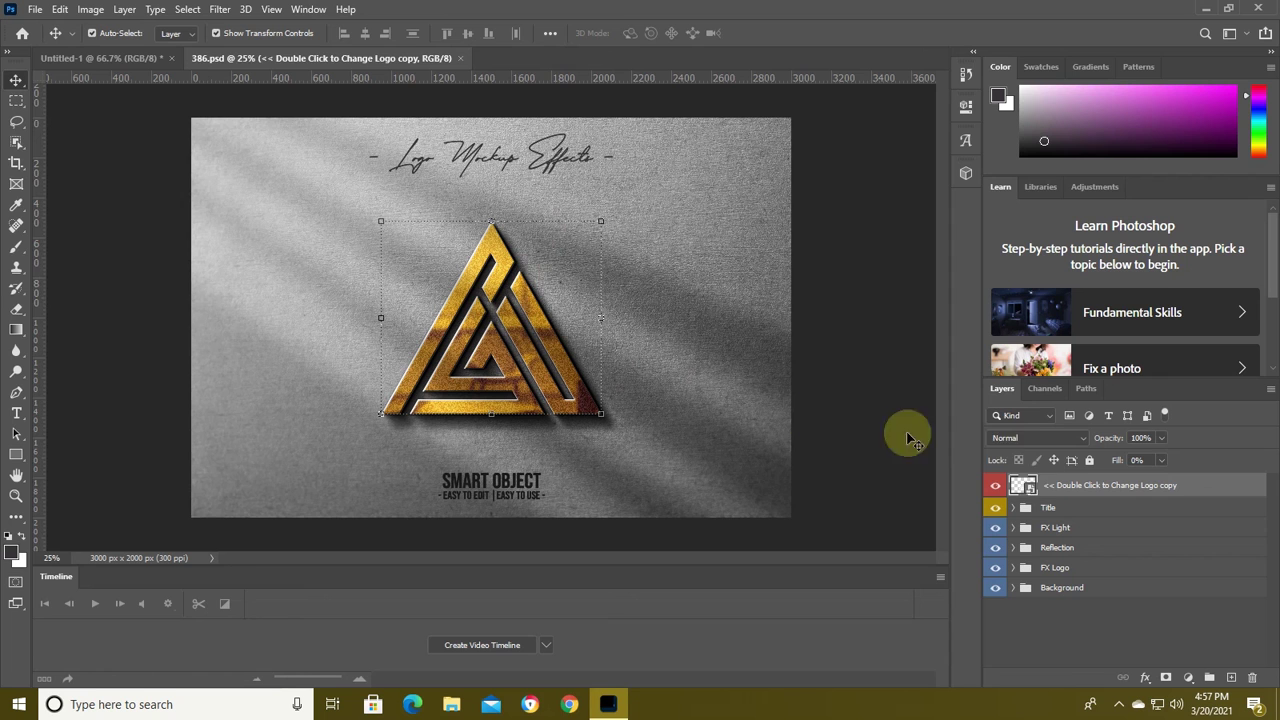
double_click(1020, 485)
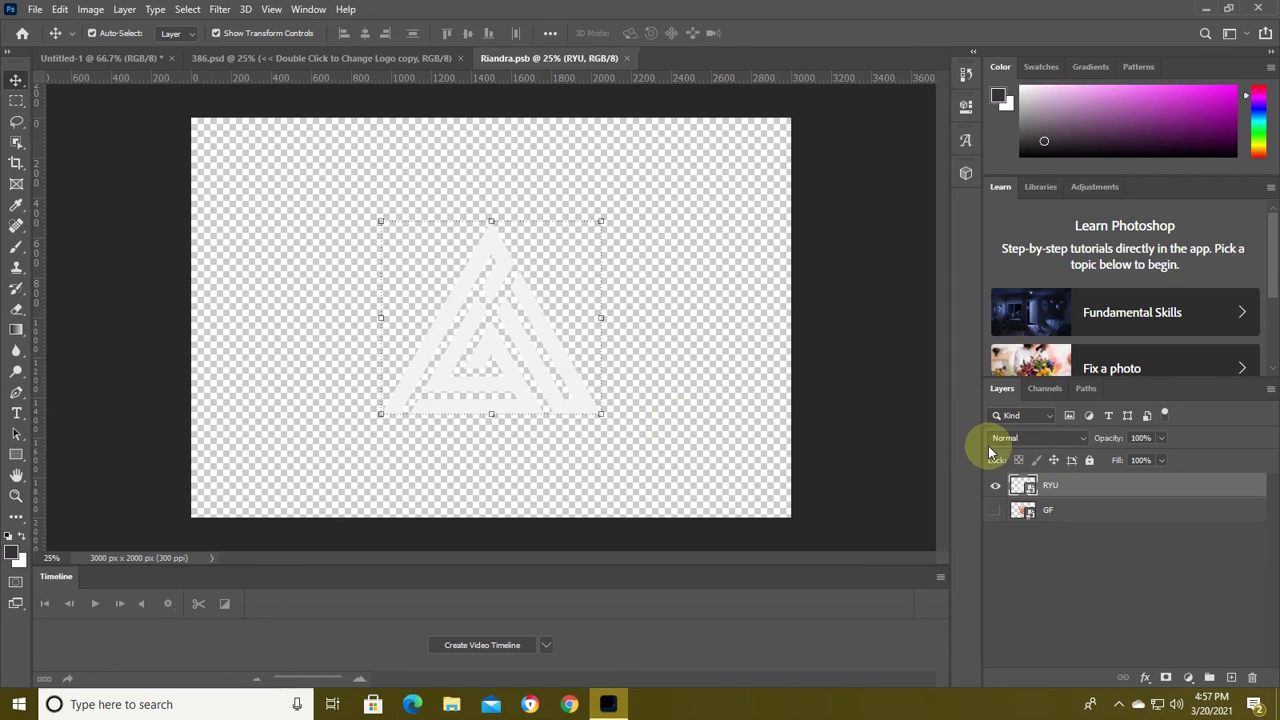
drag(556, 365, 266, 202)
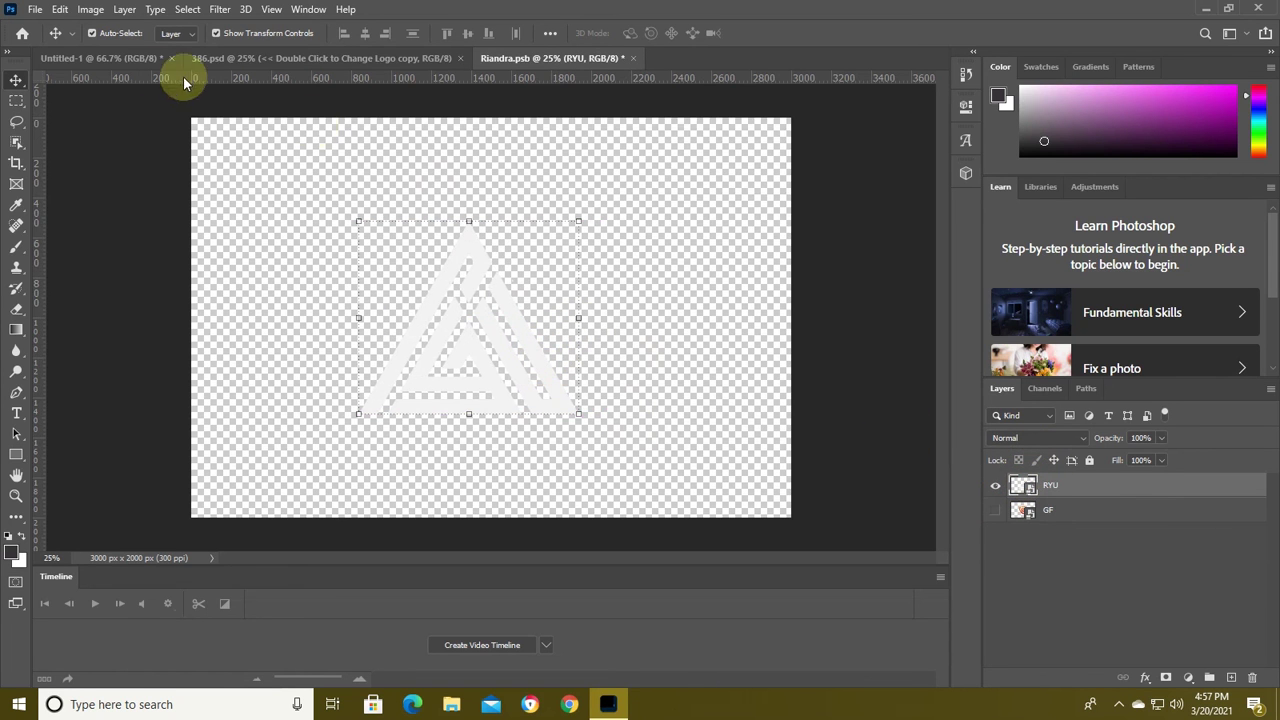
drag(241, 134, 766, 491)
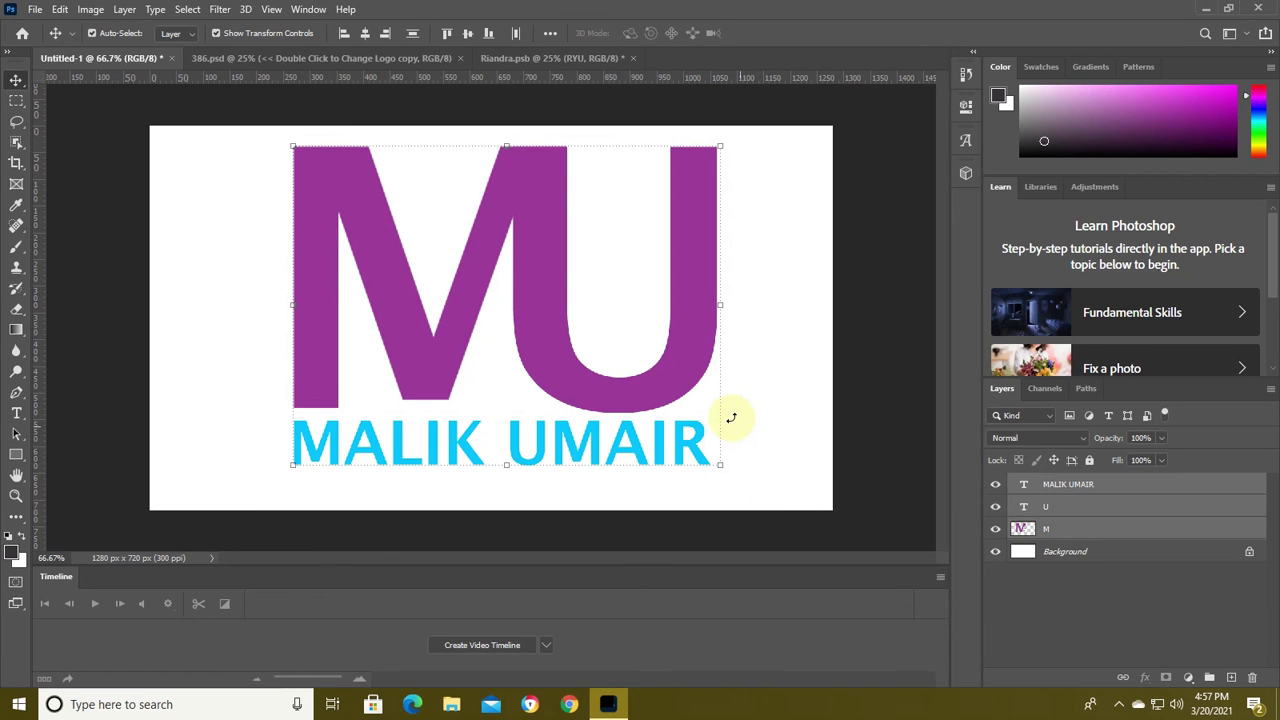
mouse_move(660, 391)
mouse_down()
mouse_move(446, 118)
mouse_move(540, 263)
mouse_up()
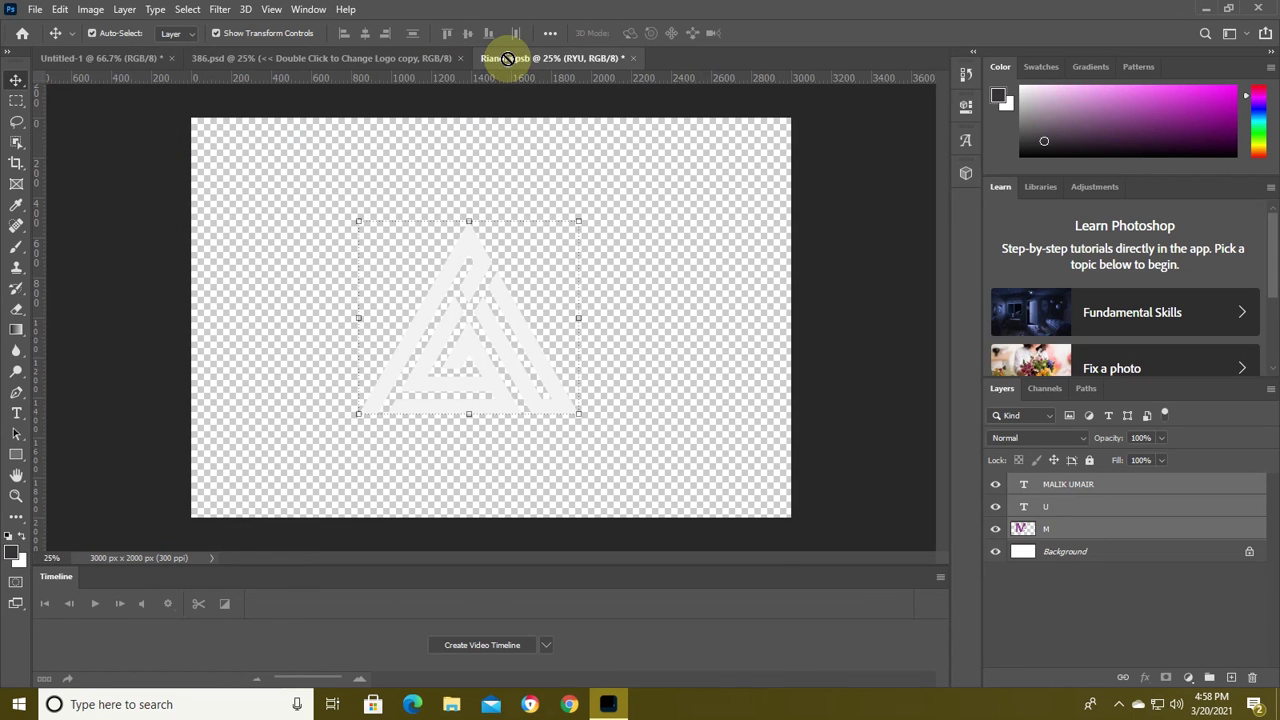
drag(549, 363, 545, 353)
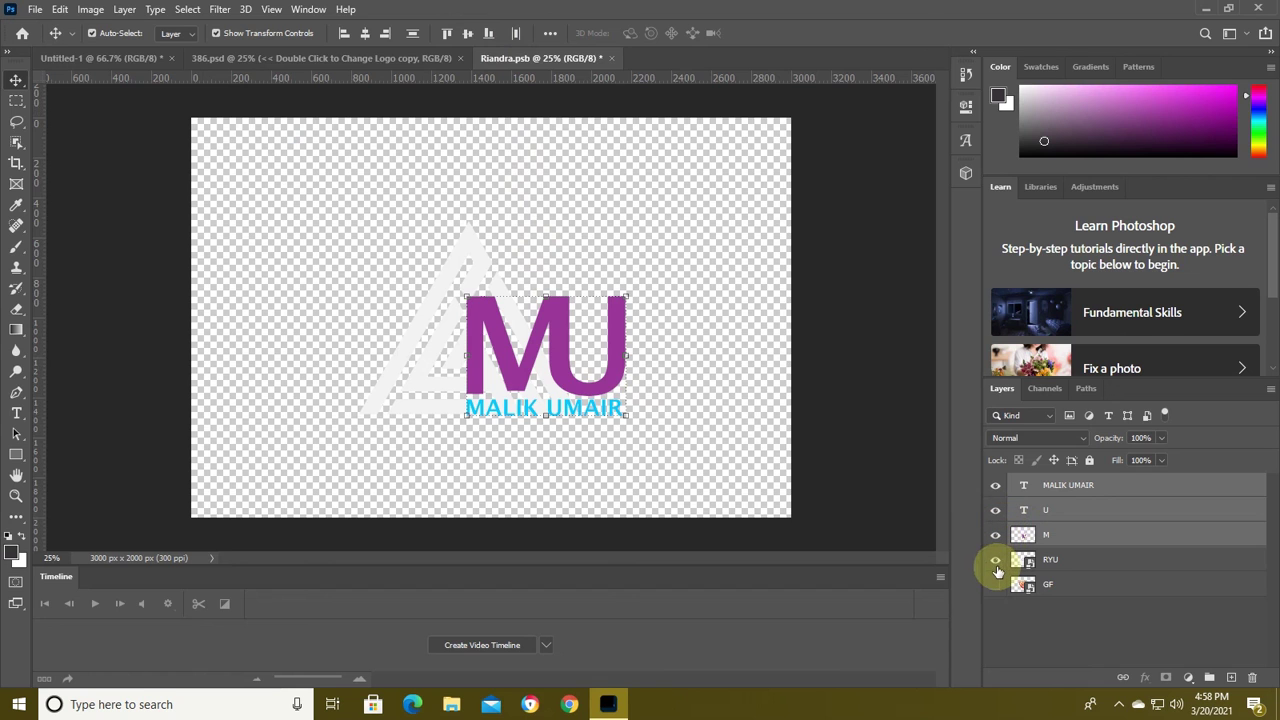
drag(995, 583, 995, 559)
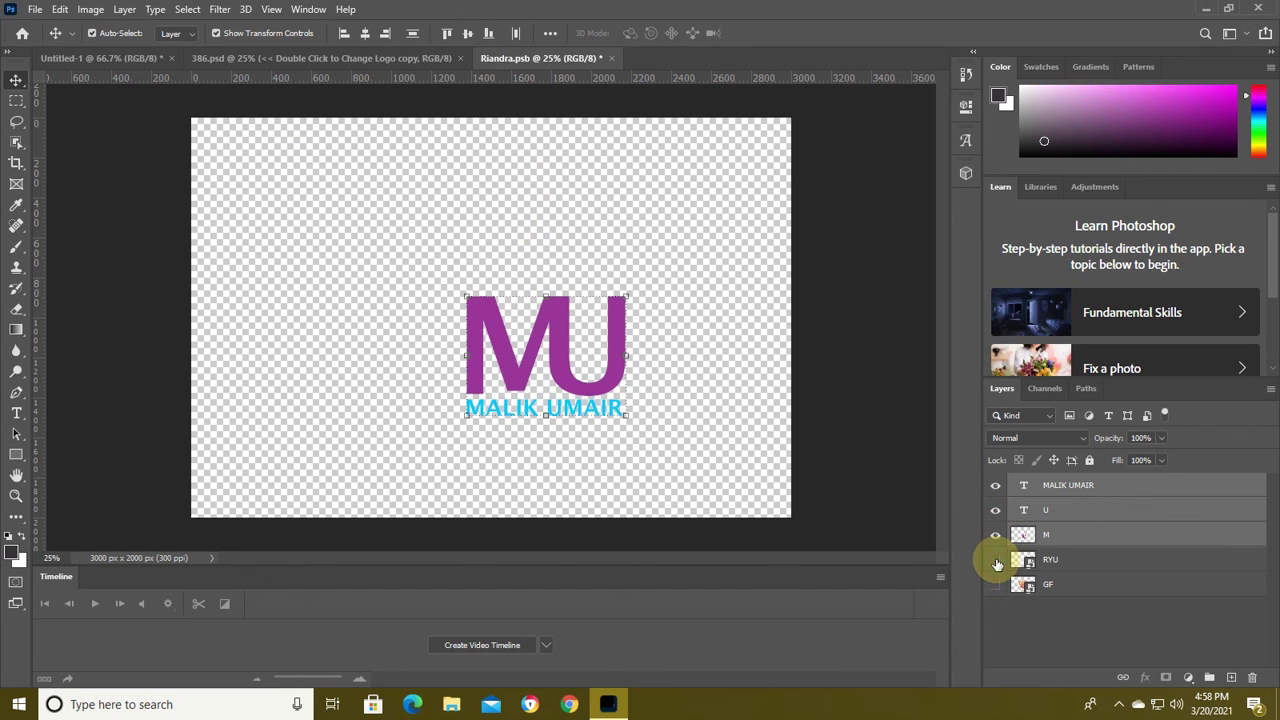
Enlarge the MU logo to about 188.8% and centre it on the canvas.
drag(464, 296, 324, 190)
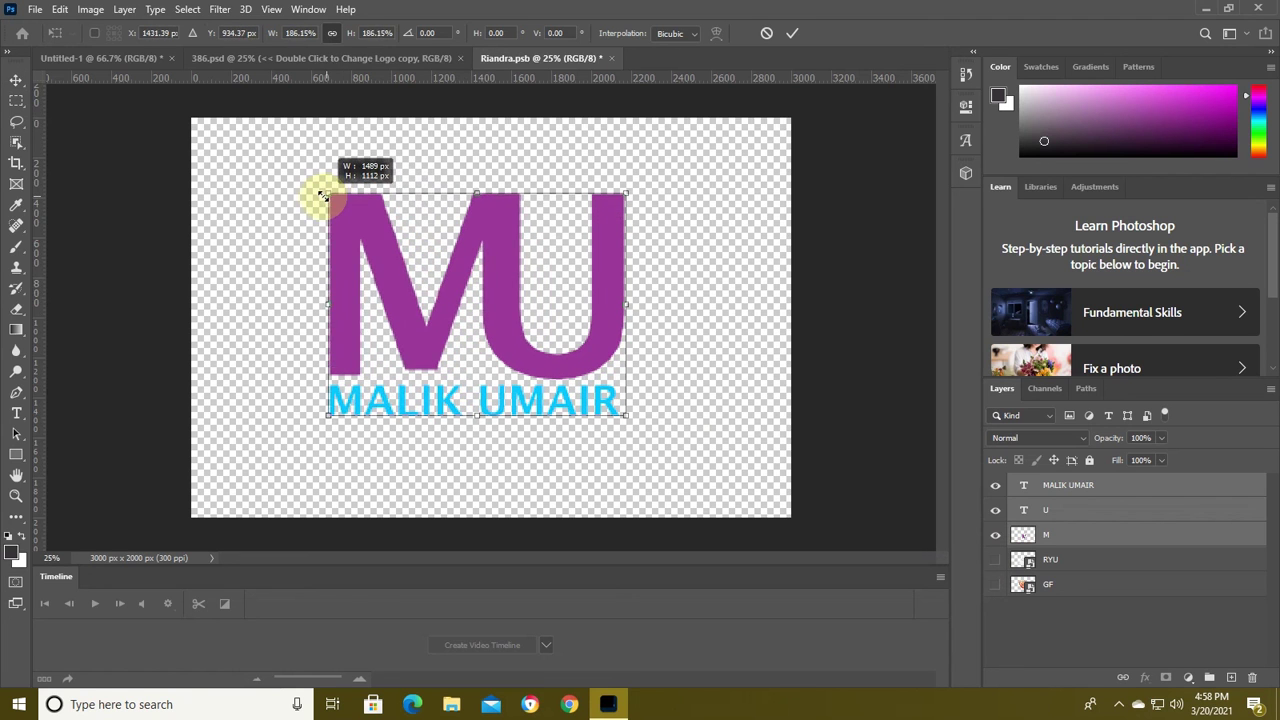
drag(521, 344, 536, 347)
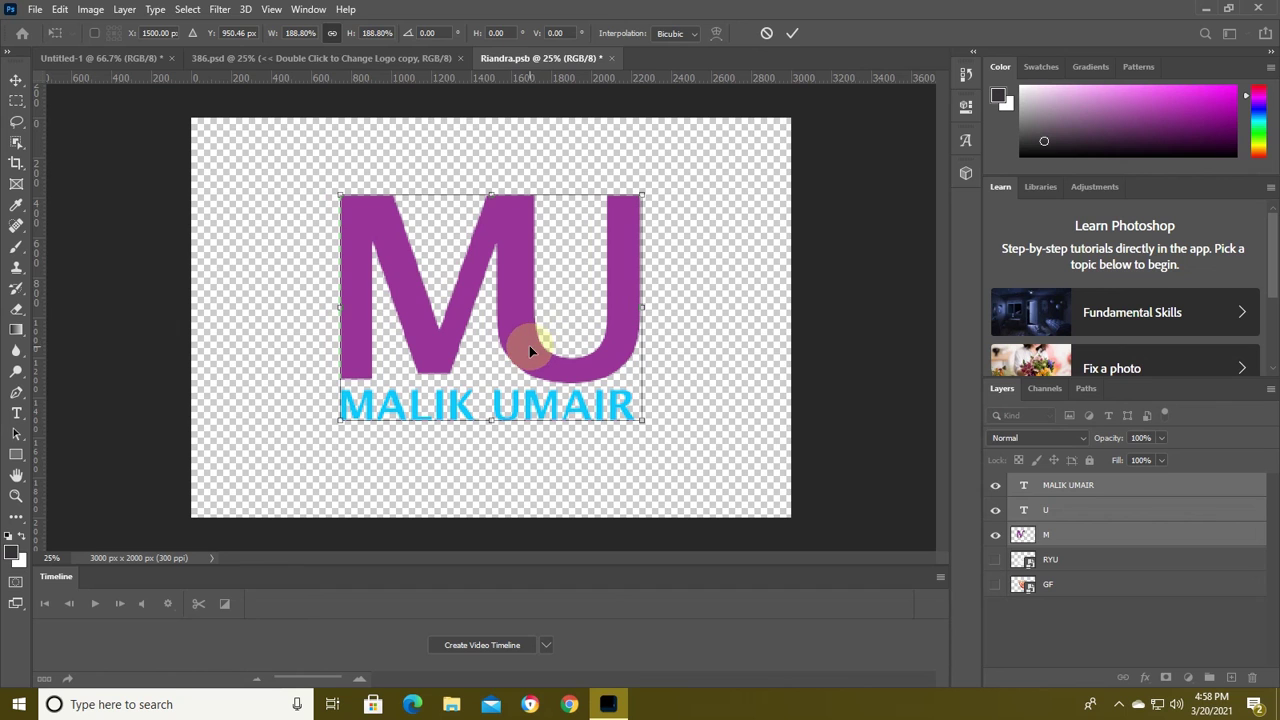
key(shift+Down)
key(shift+Down)
click(787, 40)
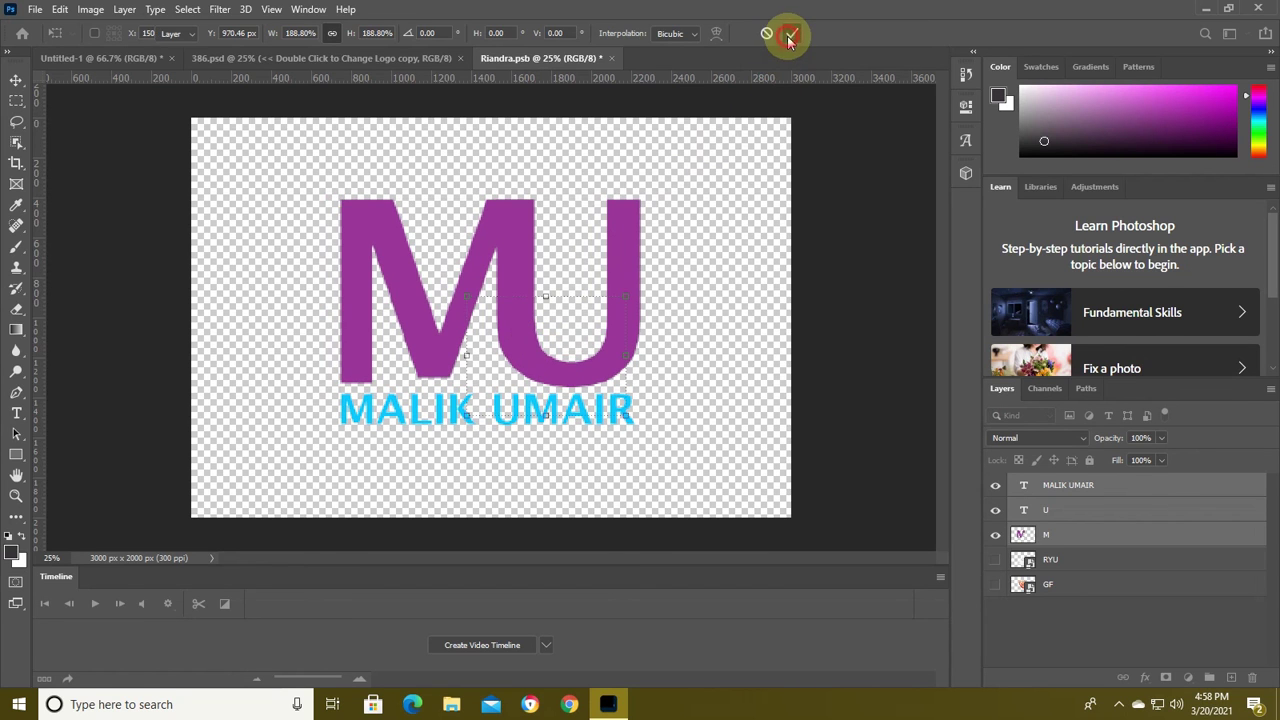
click(725, 256)
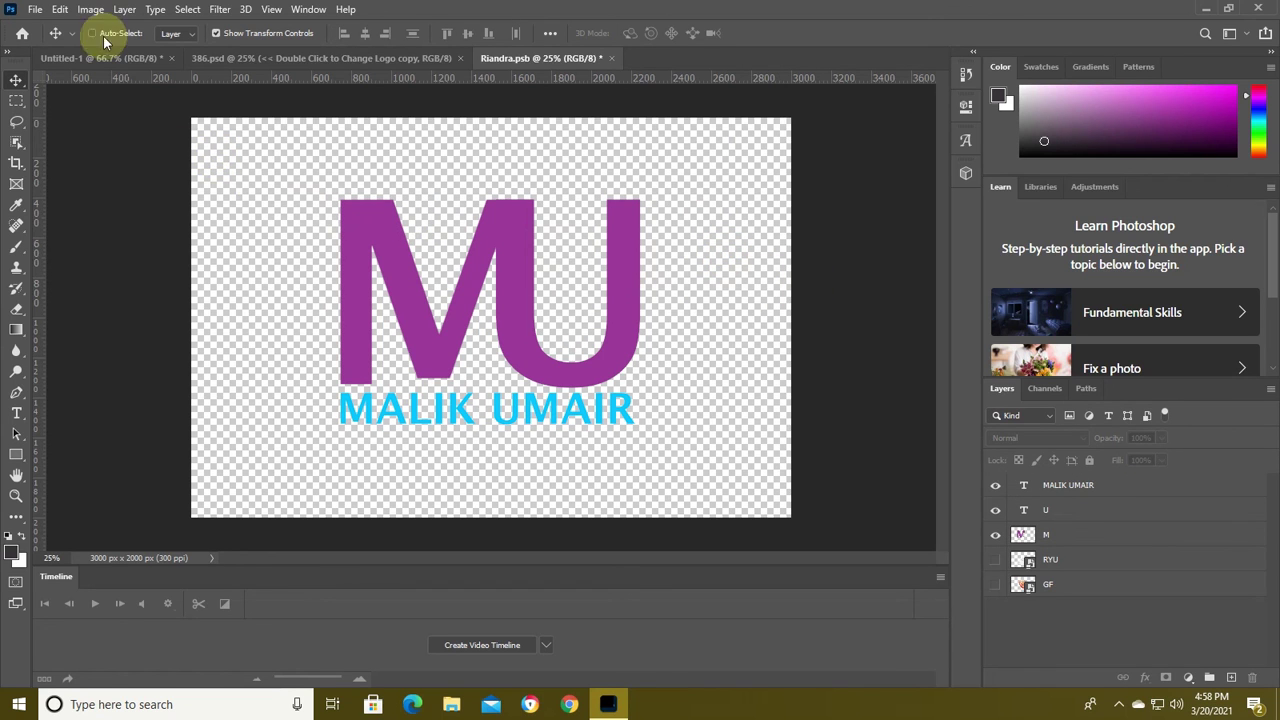
click(35, 9)
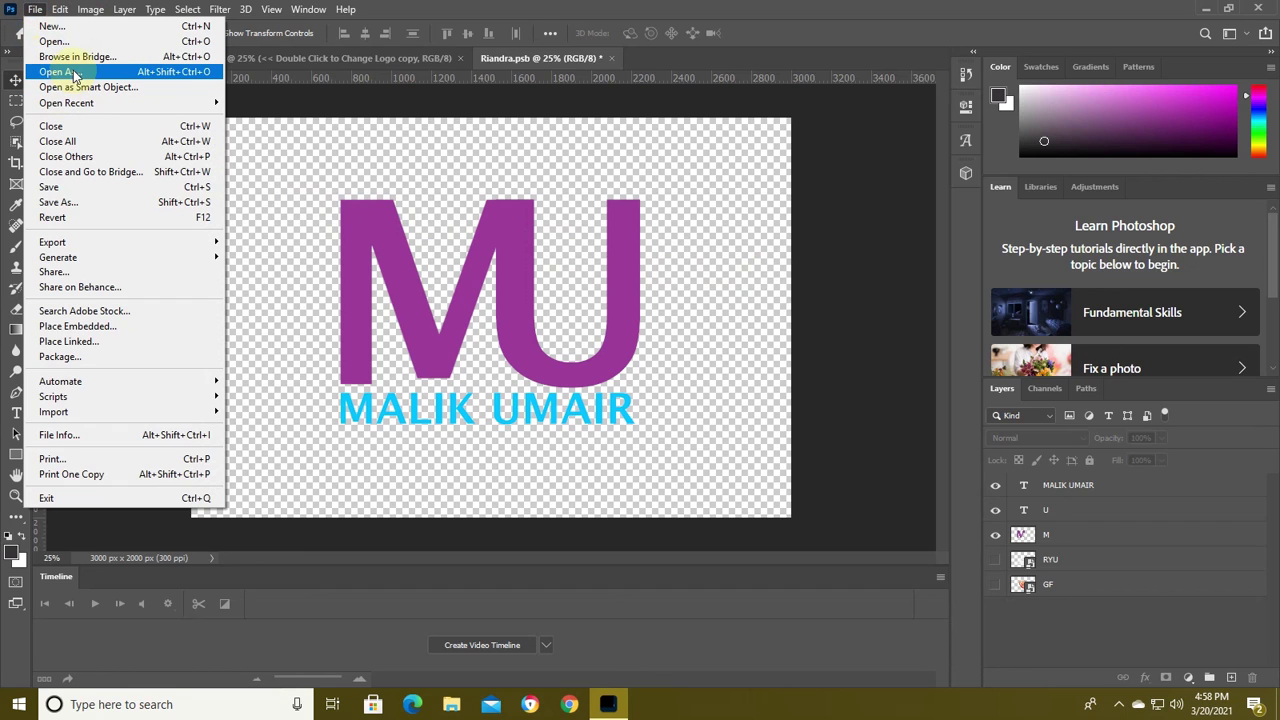
Save the edited Riandra.psb and switch back to the Untitled-1 logo document.
click(64, 187)
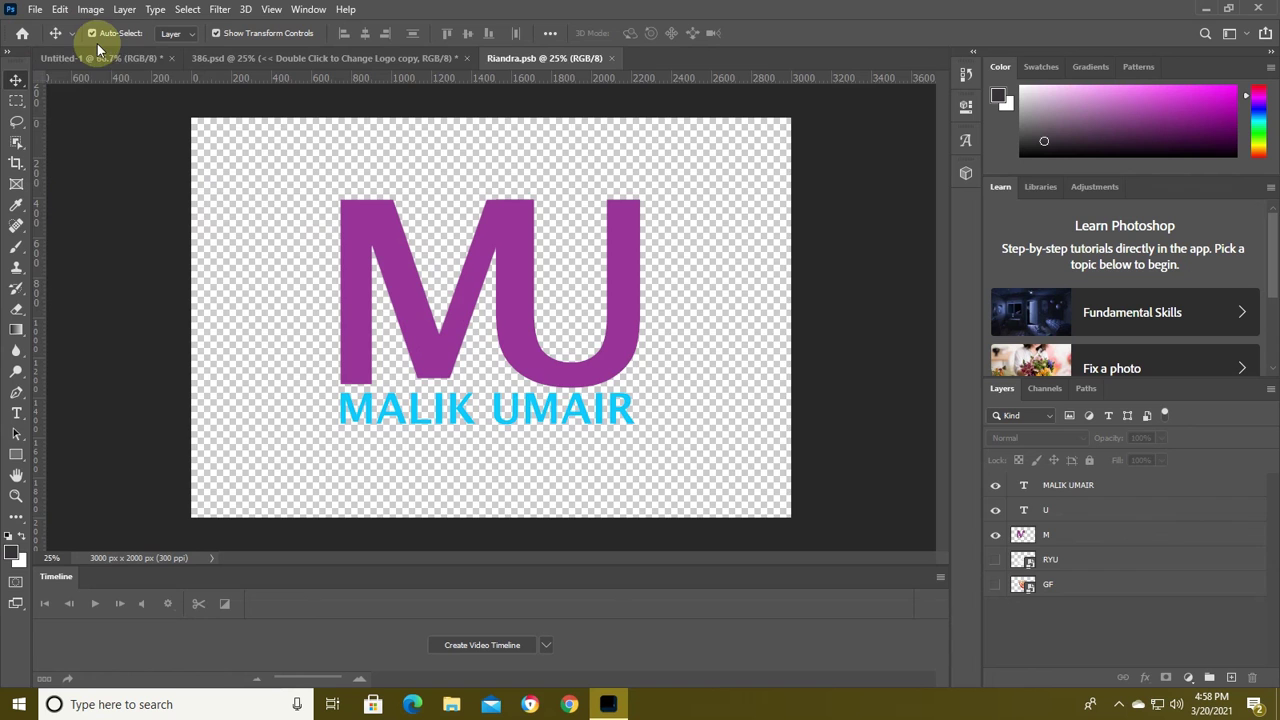
drag(213, 215, 103, 63)
click(258, 60)
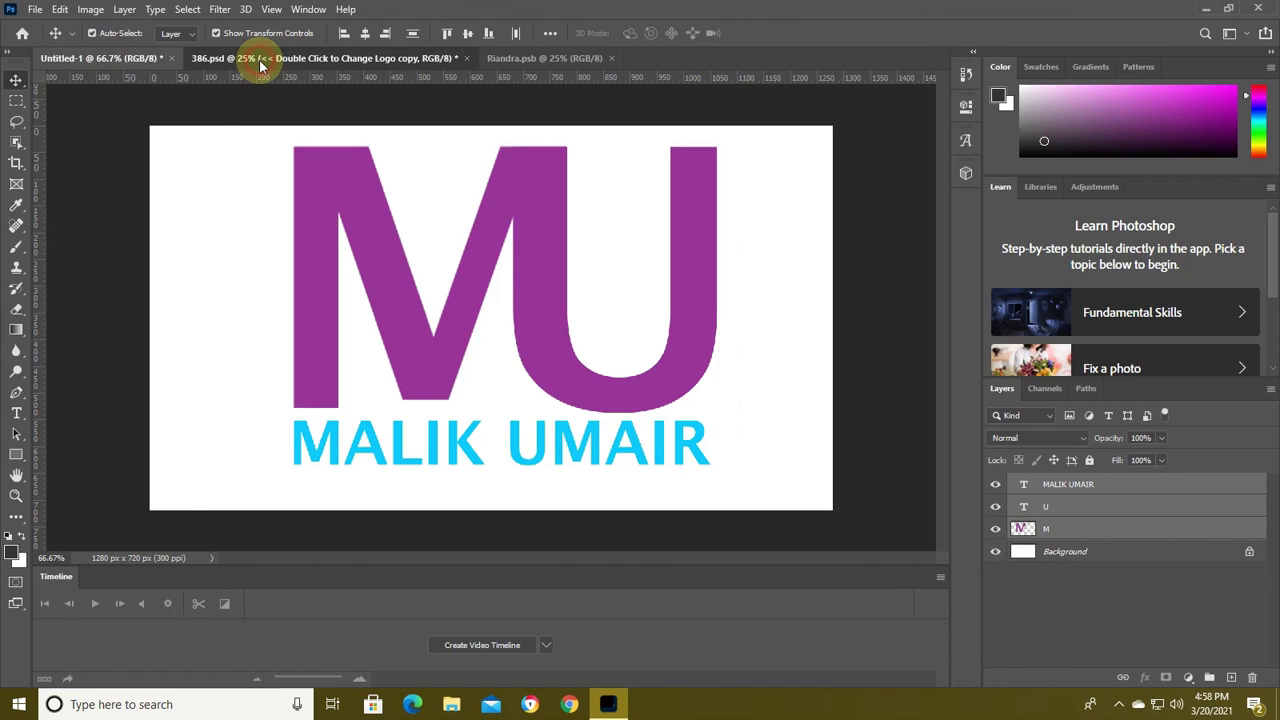
Select the Gradient Fill 2 copy layer and hide the sample mockup title text.
click(712, 286)
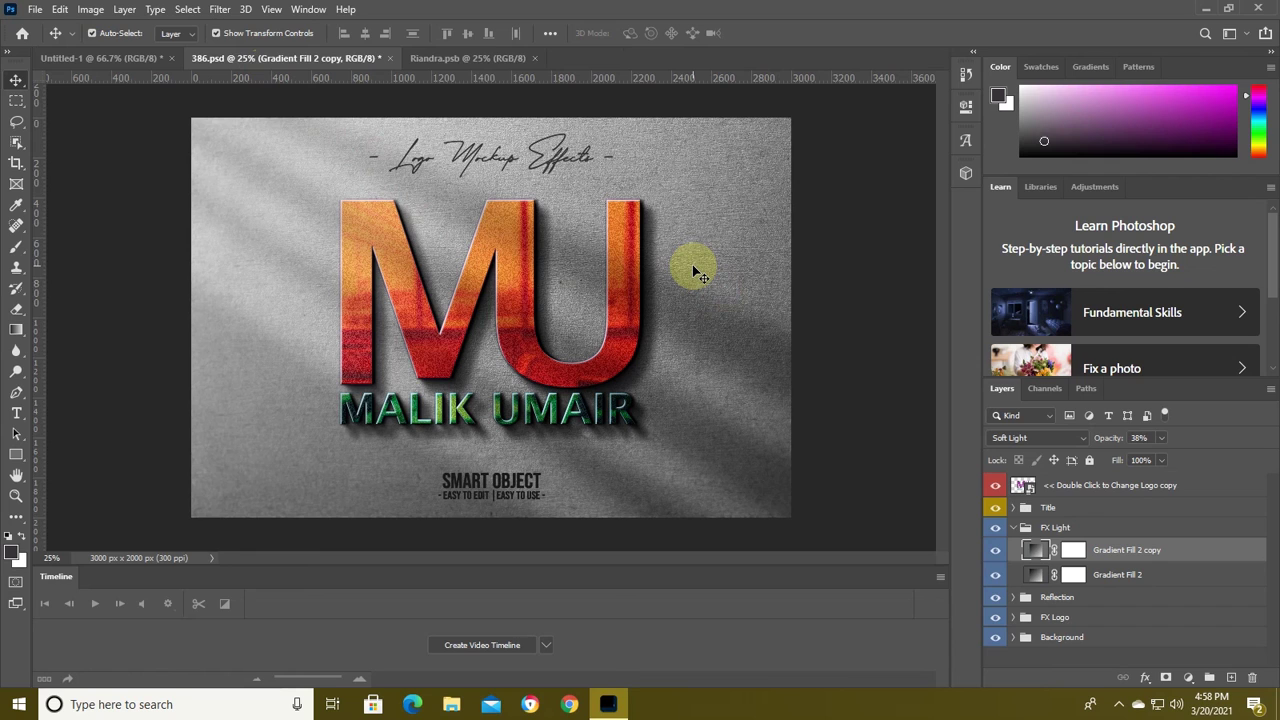
click(995, 507)
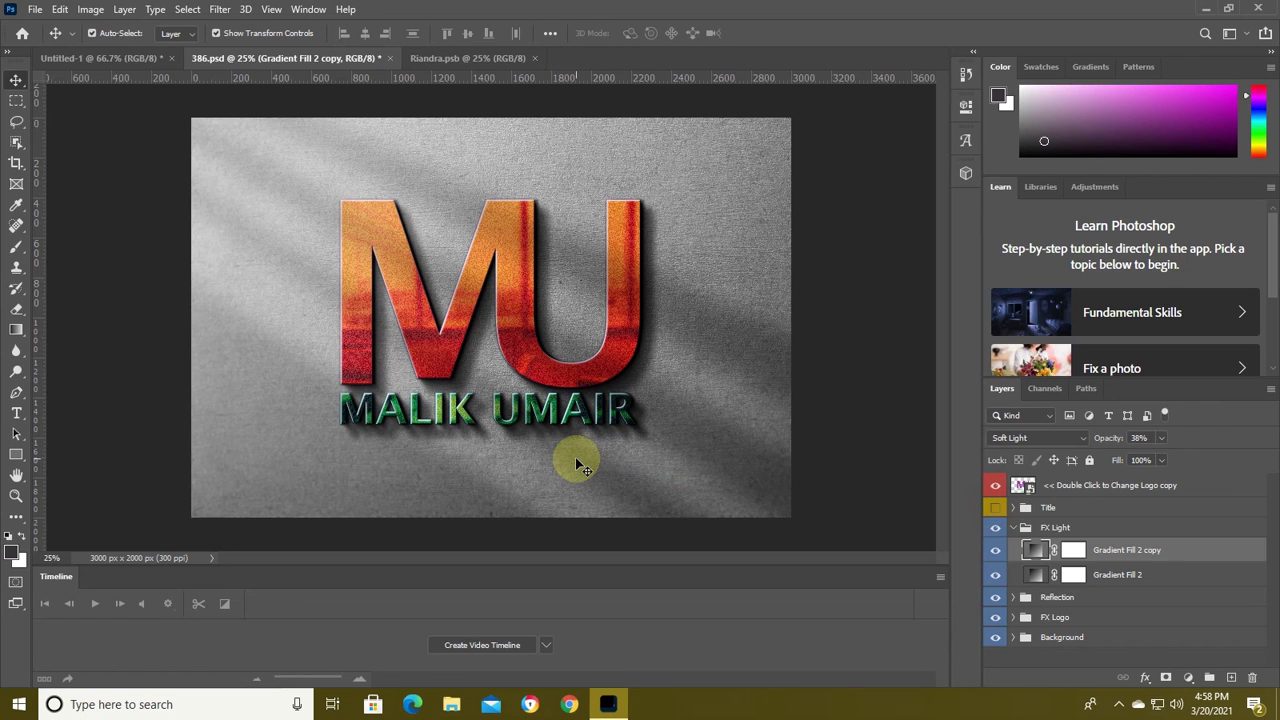